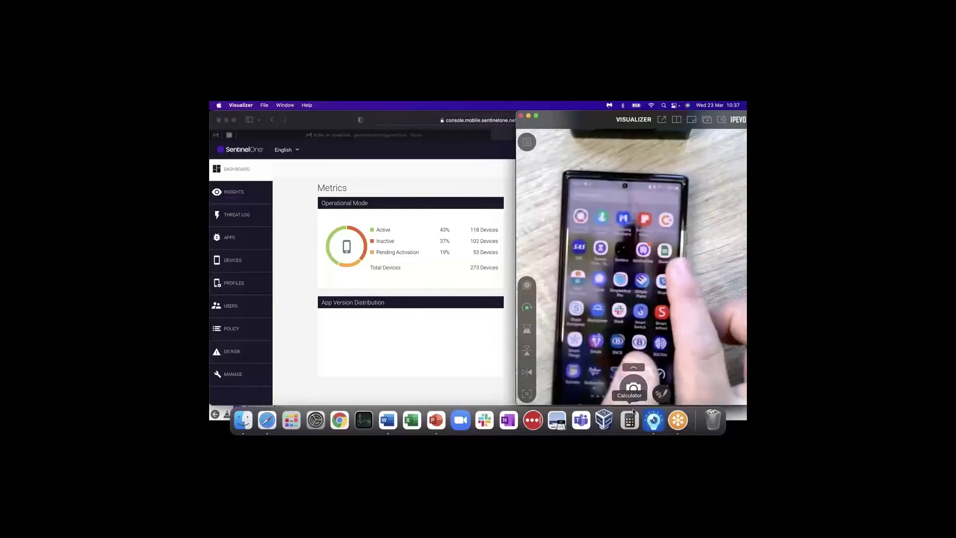
# - Close the IPEVO camera view and bring the SentinelOne console dashboard to the front
pyautogui.click(321, 127)
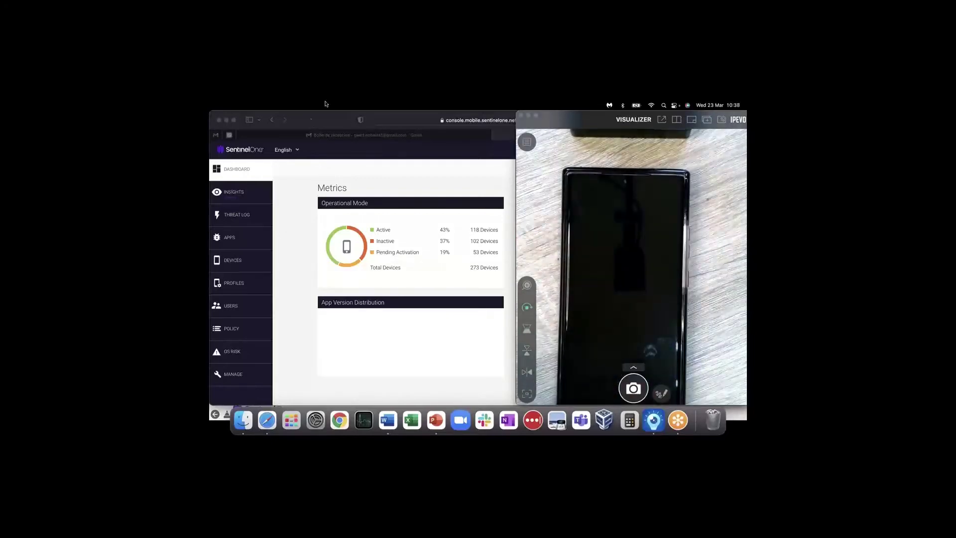
pyautogui.click(321, 144)
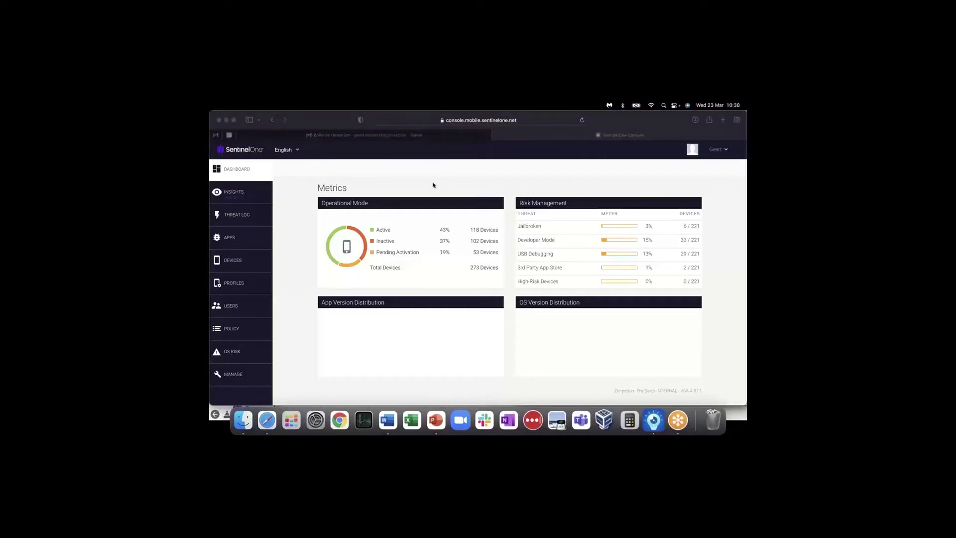
# - Open the Users list, sort it by First Name, and go to page 3
pyautogui.click(234, 308)
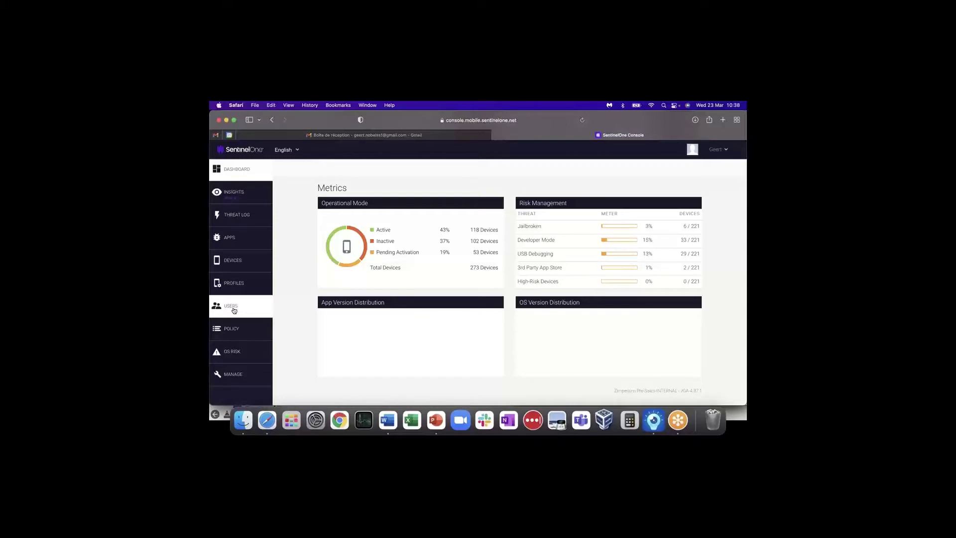
pyautogui.click(225, 308)
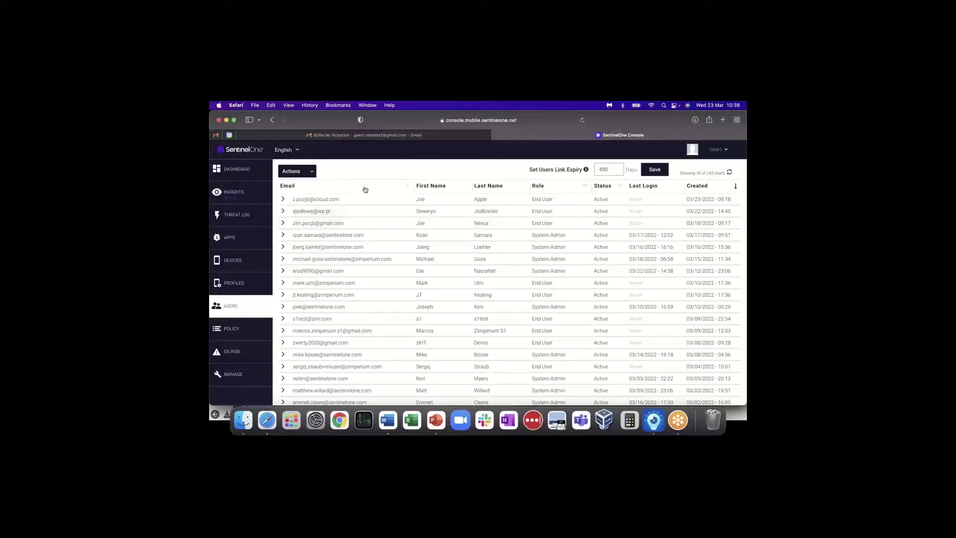
pyautogui.click(441, 188)
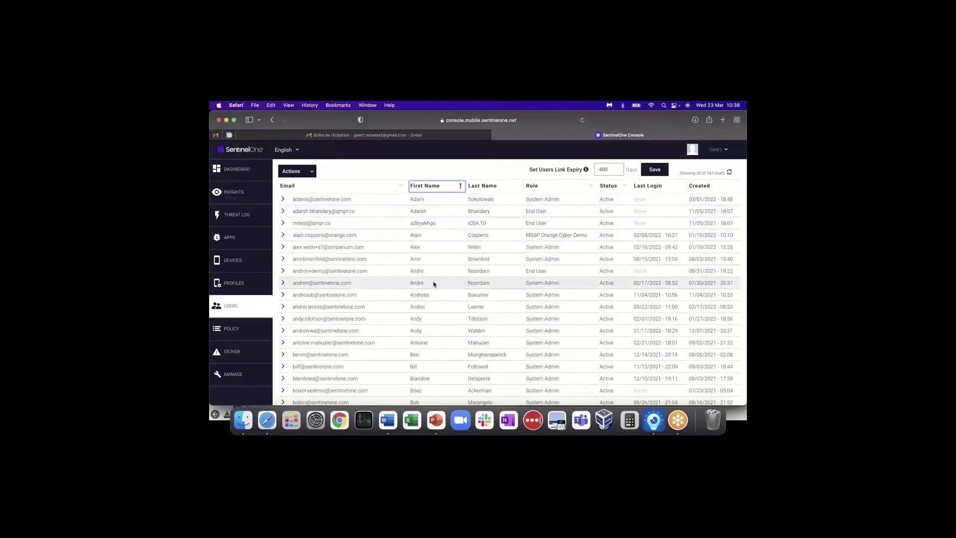
pyautogui.scroll(-5, 426, 294)
pyautogui.click(676, 392)
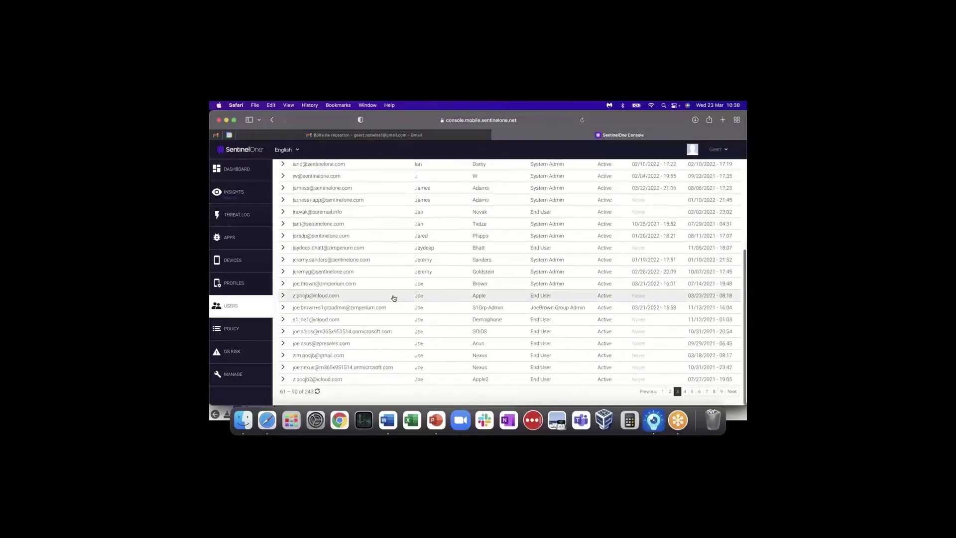
pyautogui.scroll(2, 394, 298)
pyautogui.scroll(5, 394, 298)
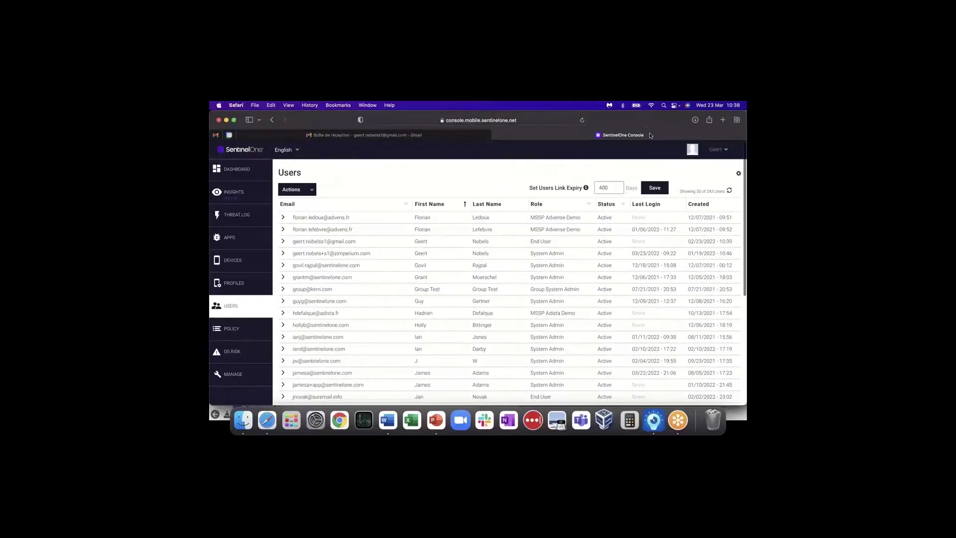
# - Delete the End User account, confirming with OK, and open the Actions dropdown
pyautogui.click(281, 249)
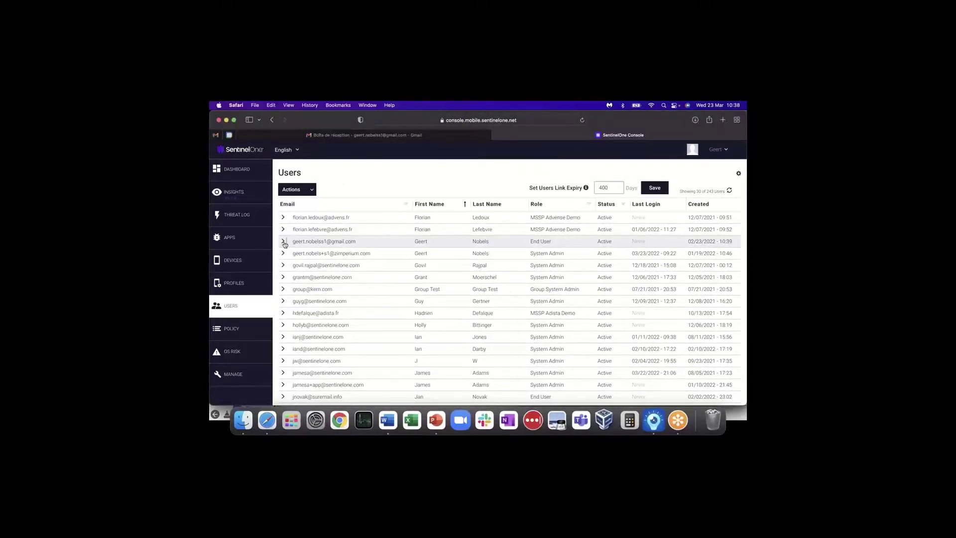
pyautogui.click(283, 242)
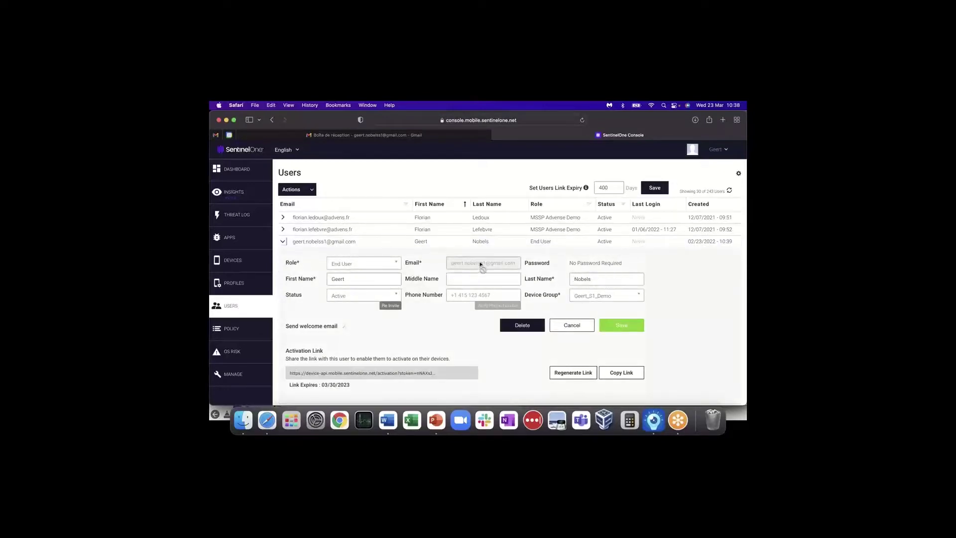
pyautogui.click(520, 325)
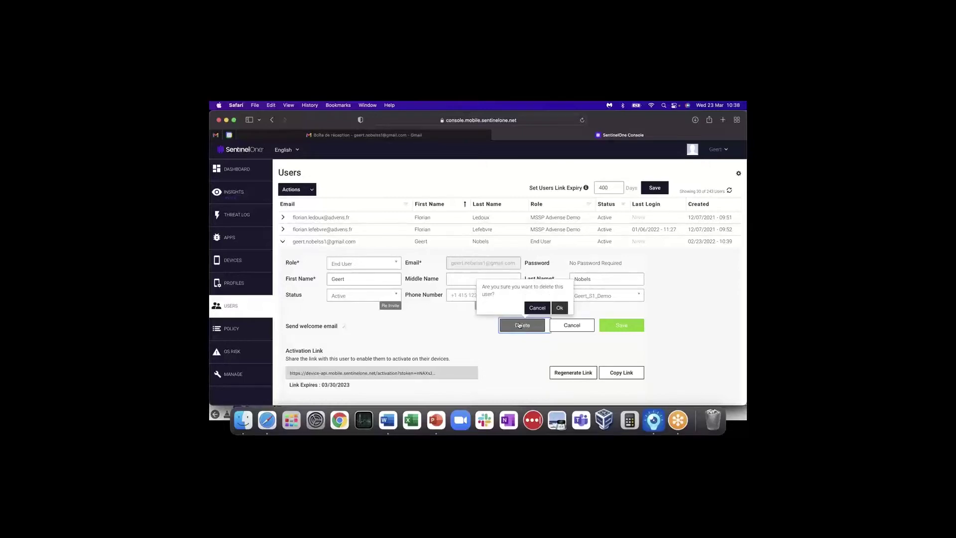
pyautogui.click(561, 309)
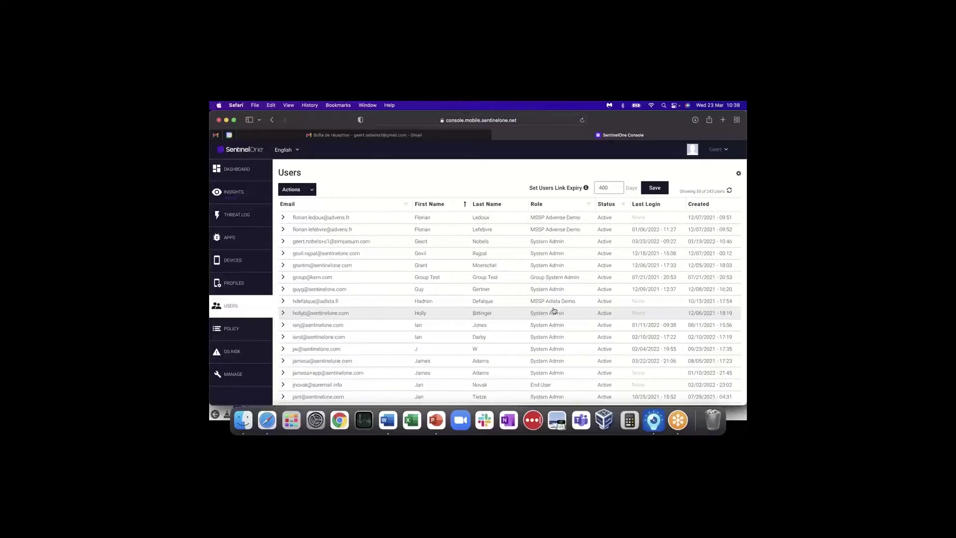
pyautogui.click(312, 191)
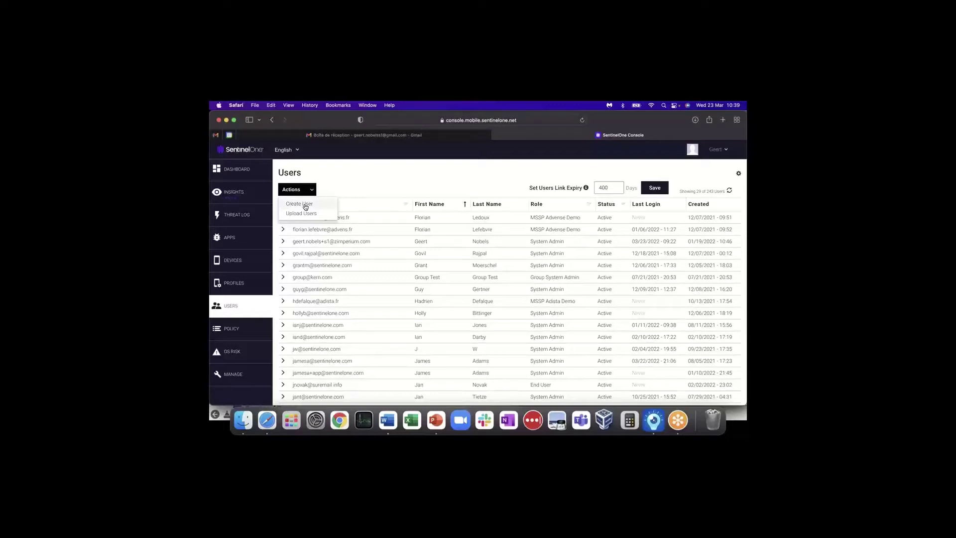
# - Start a new user via Create User and give it the End User role
pyautogui.click(306, 207)
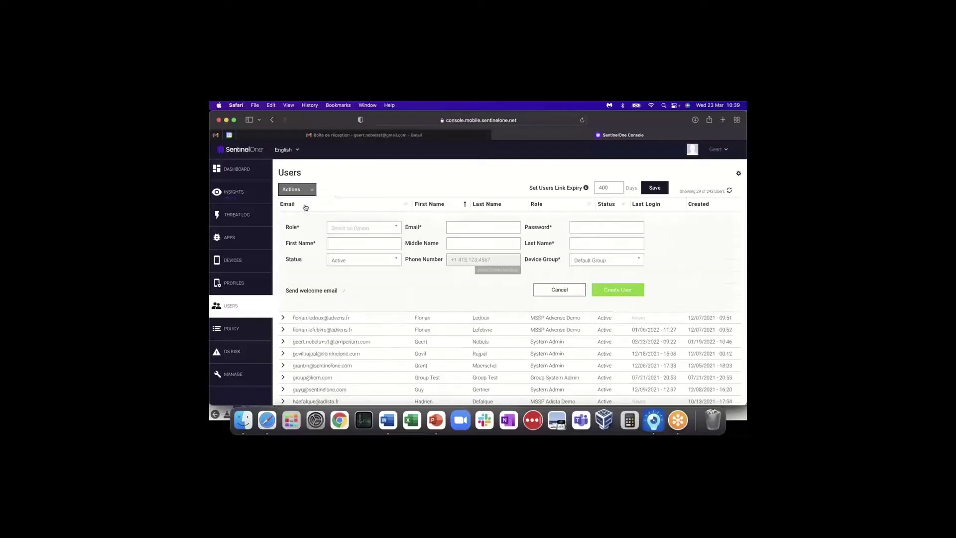
pyautogui.click(360, 228)
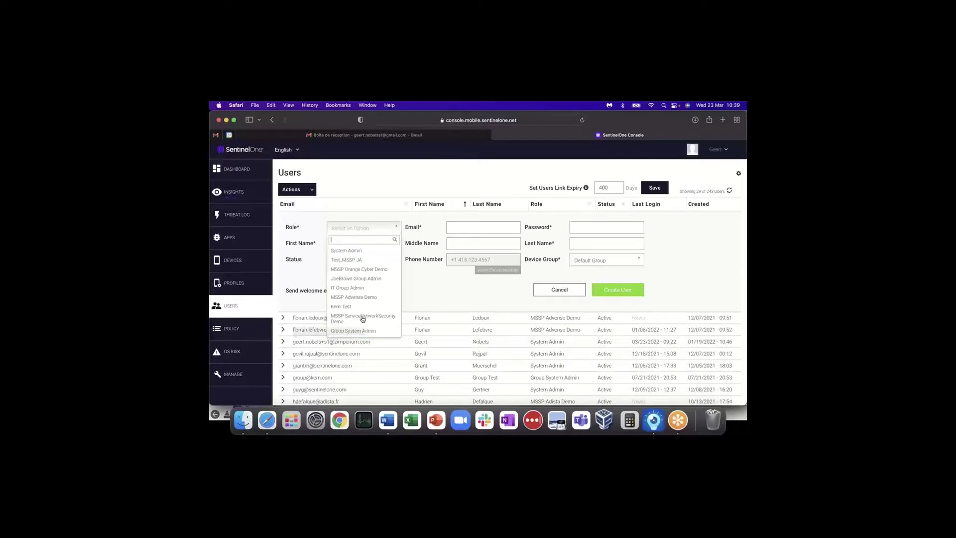
pyautogui.scroll(-3, 365, 318)
pyautogui.scroll(-3, 361, 321)
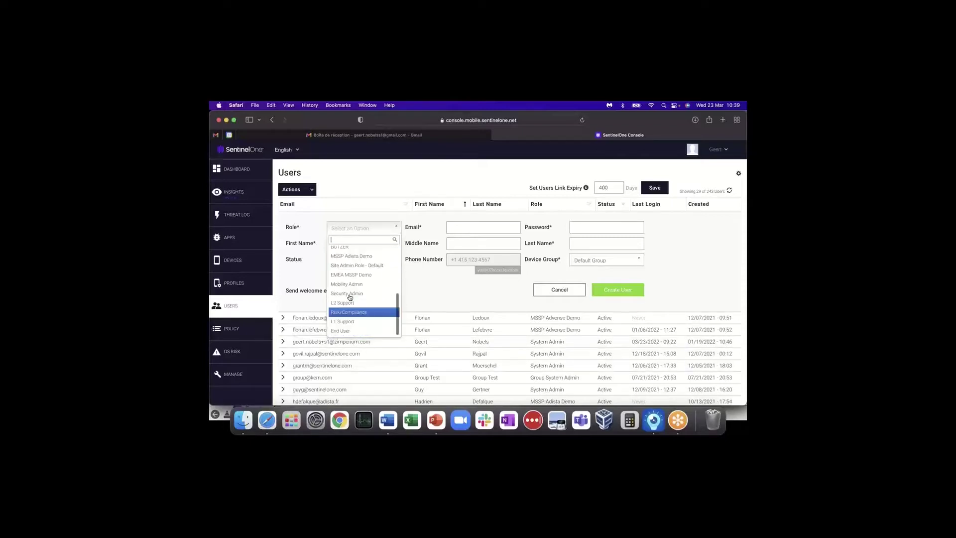
pyautogui.click(348, 331)
# - Paste the user's e-mail address and type the user's first and last names
pyautogui.click(466, 228)
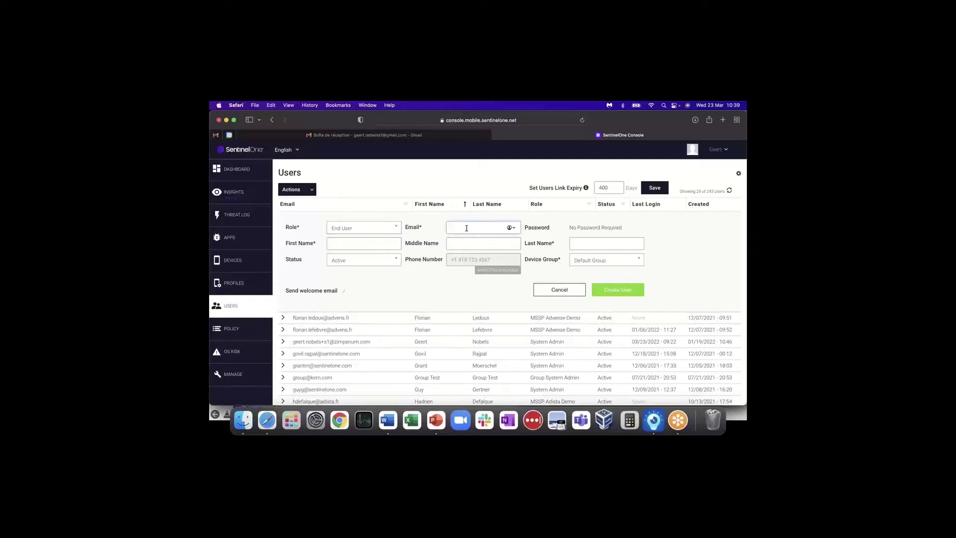
pyautogui.press('super+v')
pyautogui.press('super+a')
pyautogui.click(348, 243)
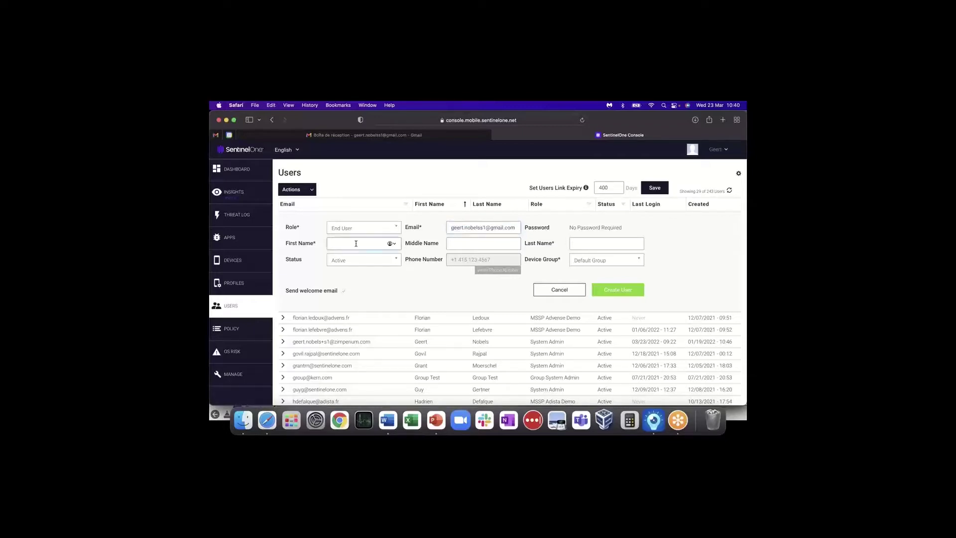
pyautogui.click(585, 243)
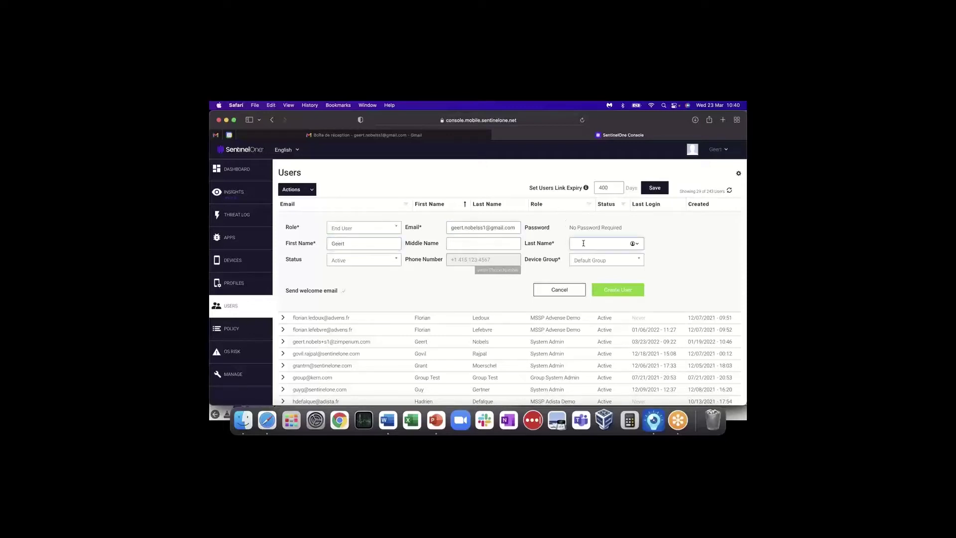
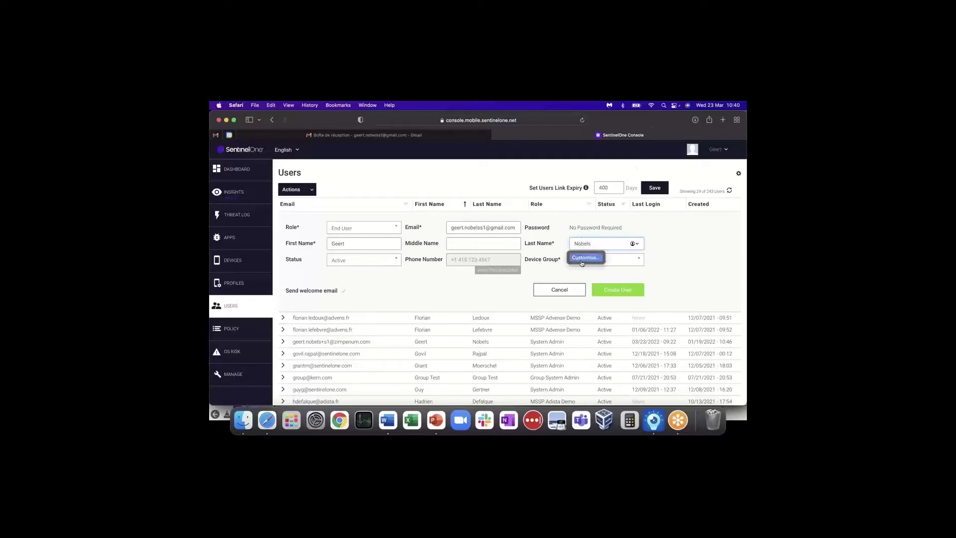
# - Assign the new user to the demo device group found by filtering with 'ge'
pyautogui.click(561, 265)
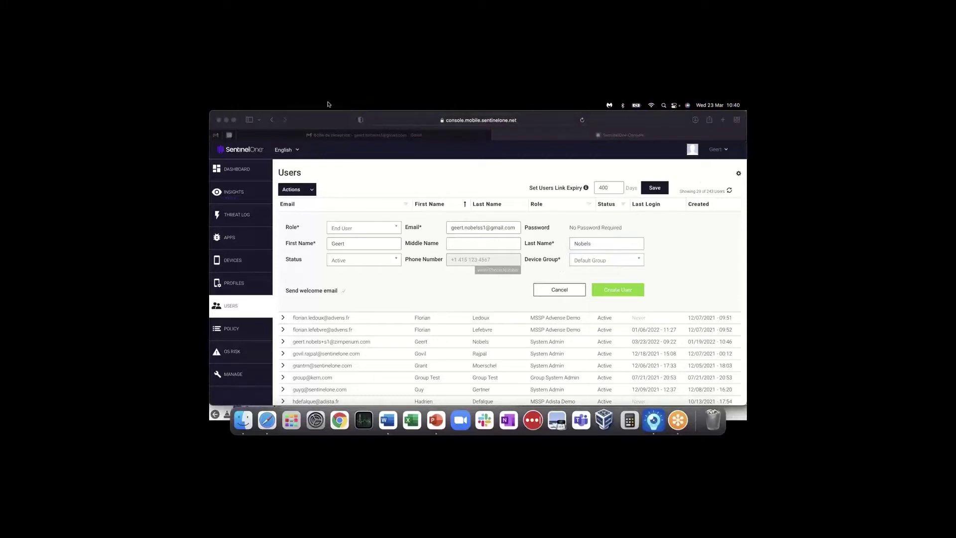
pyautogui.click(628, 262)
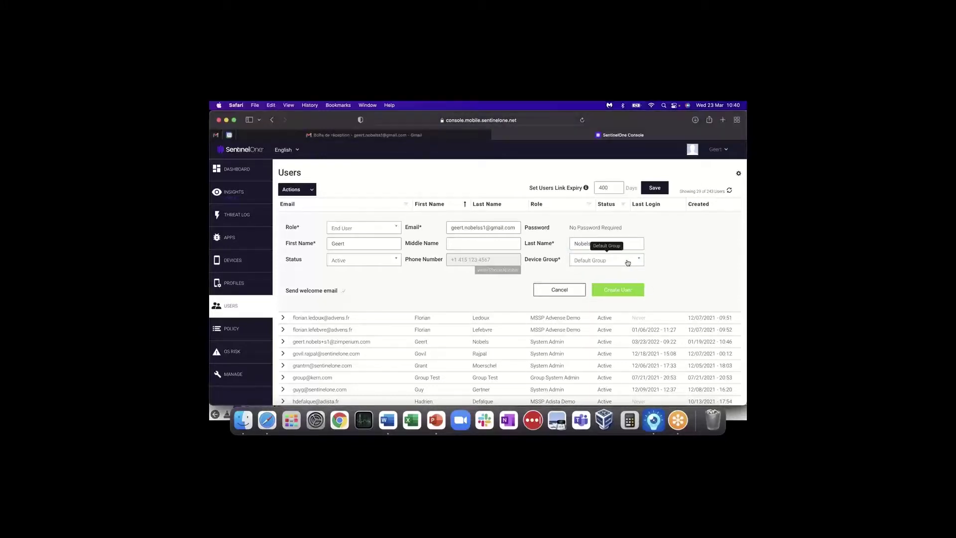
pyautogui.click(630, 263)
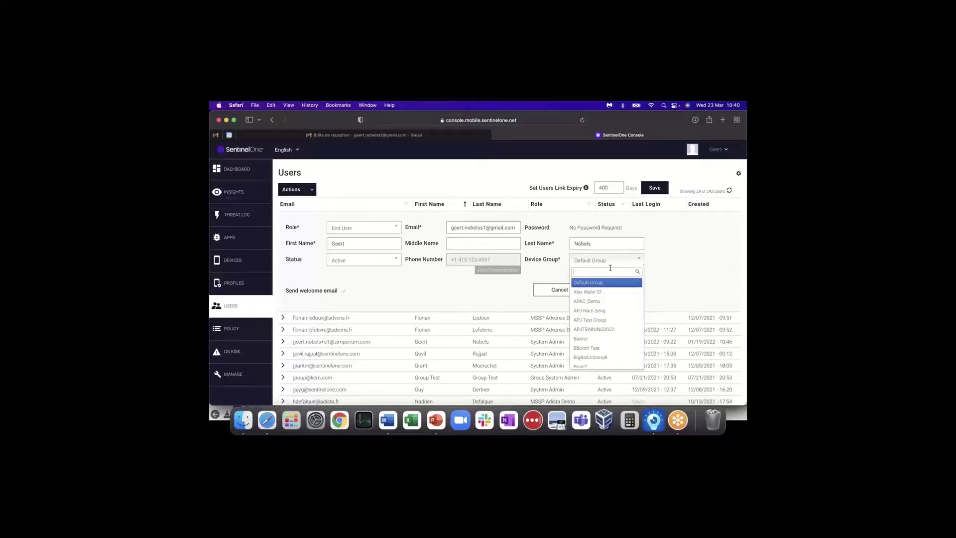
pyautogui.write('geert')
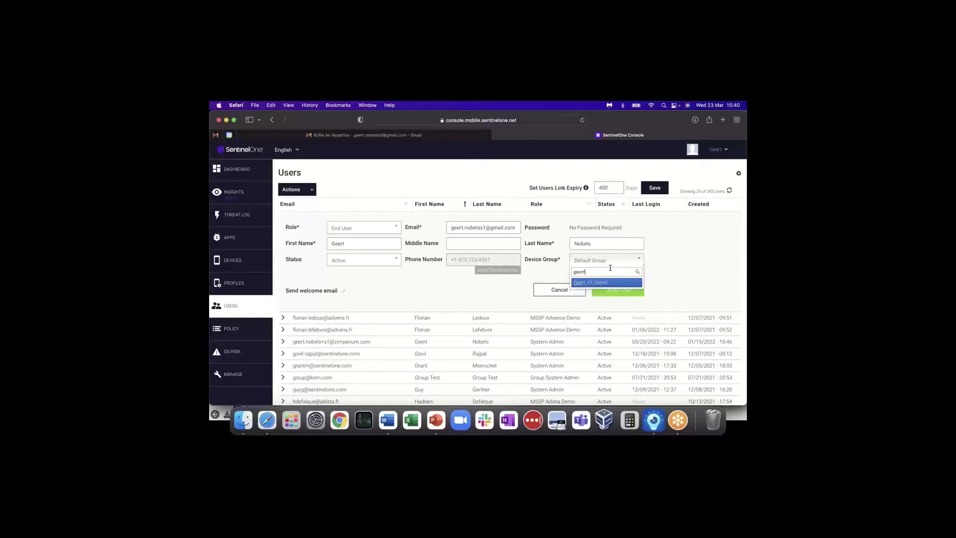
pyautogui.click(589, 284)
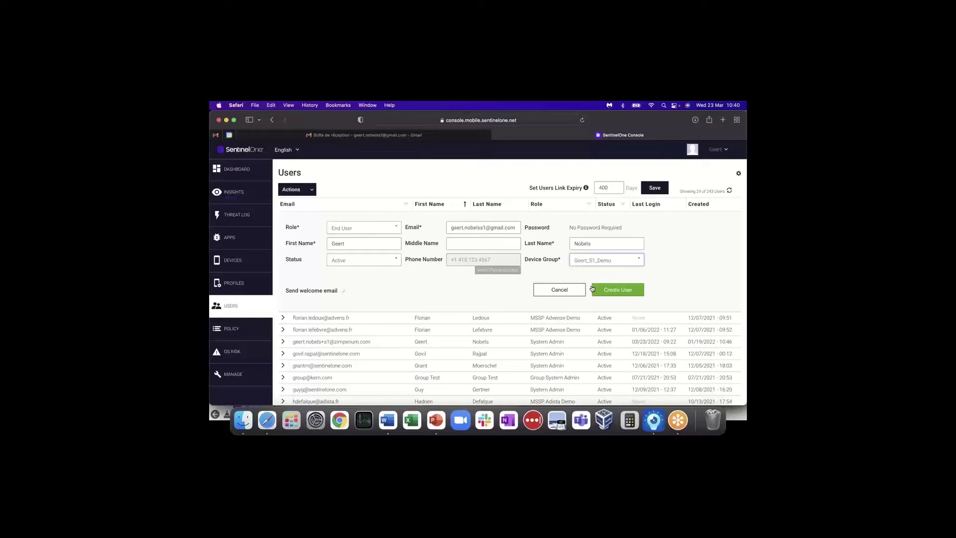
# - Submit the form to create the new End User account
pyautogui.click(593, 289)
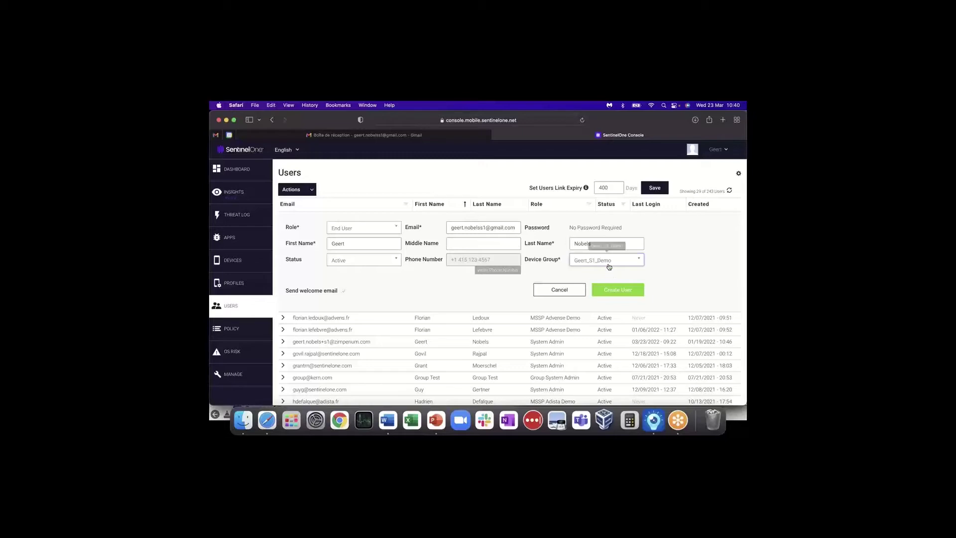
pyautogui.click(612, 292)
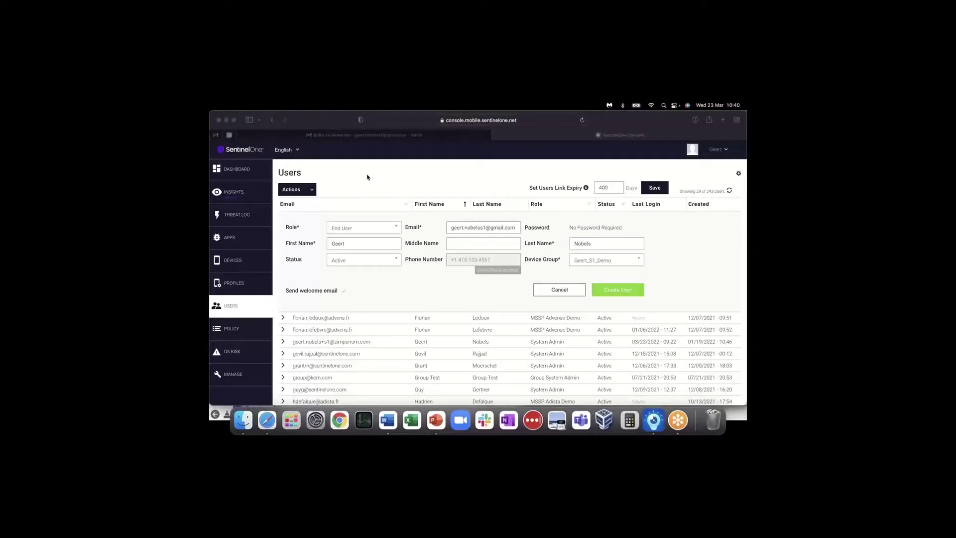
pyautogui.click(619, 292)
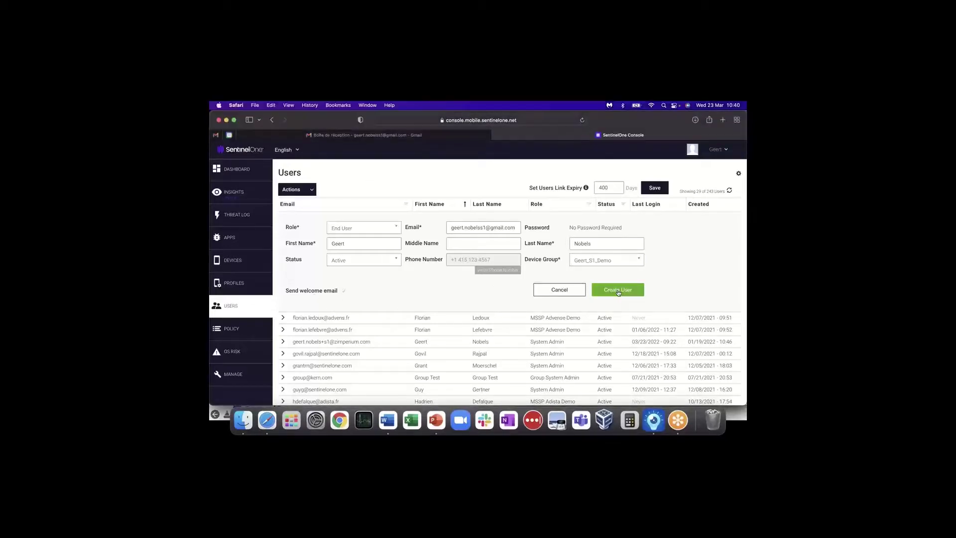
pyautogui.click(619, 291)
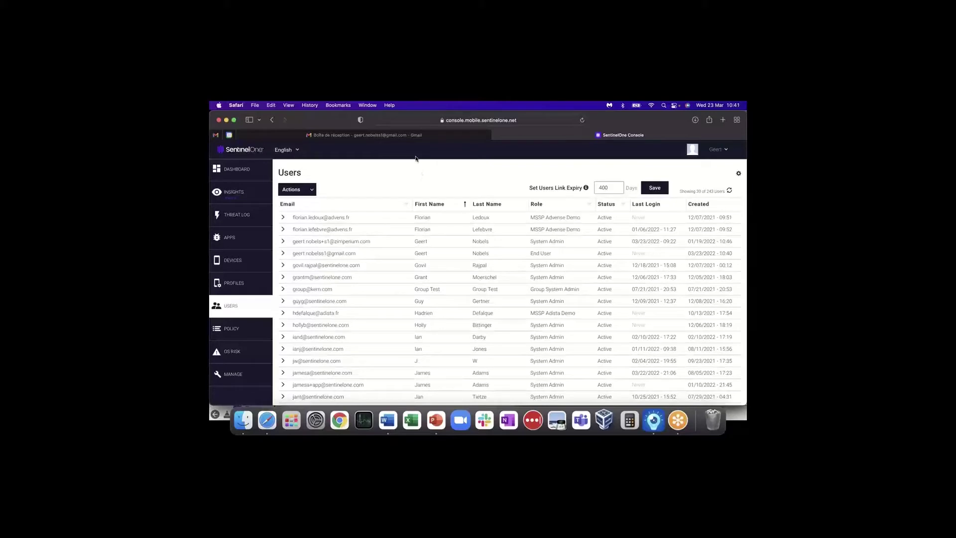
# - Open the SentinelOne 'You are ready!' email in Gmail and scroll to its activation QR code
pyautogui.tripleClick(349, 254)
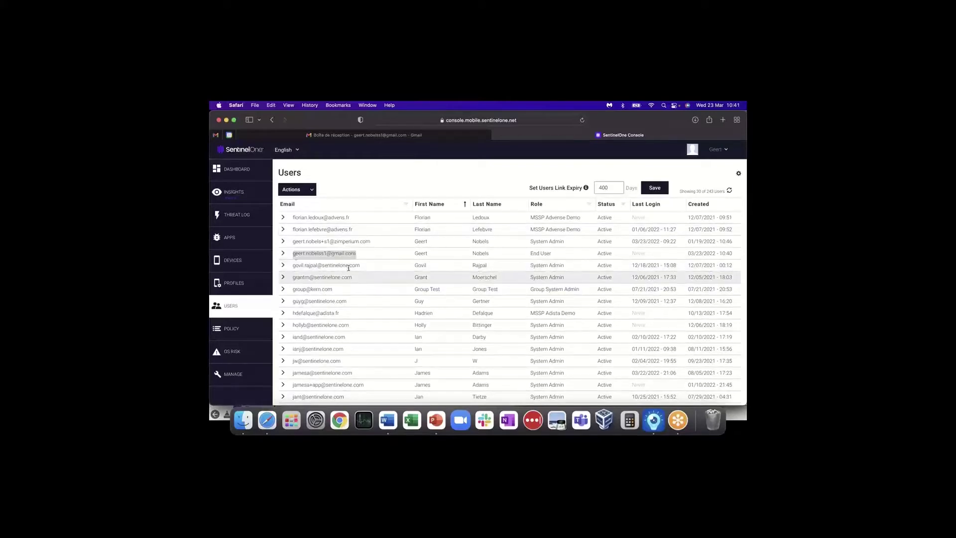
pyautogui.click(321, 137)
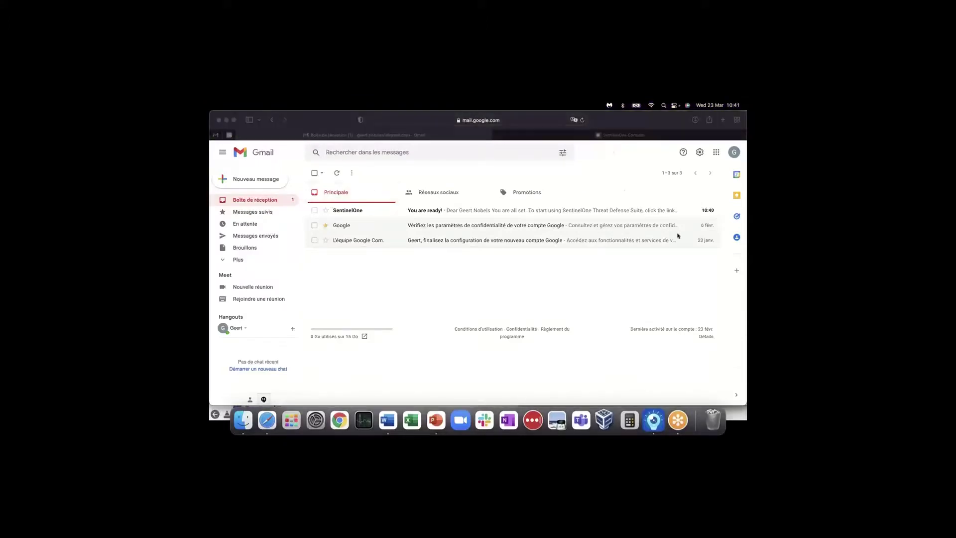
pyautogui.click(428, 213)
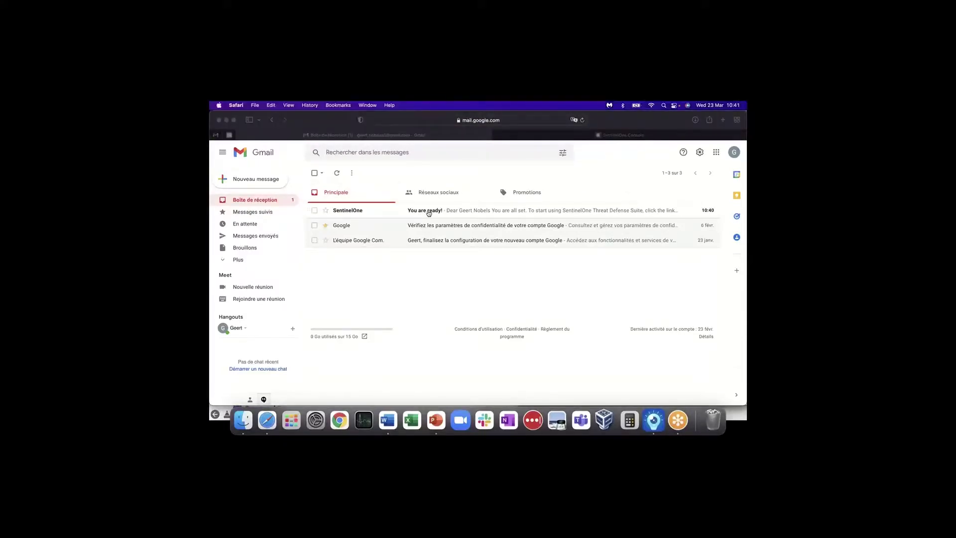
pyautogui.click(428, 211)
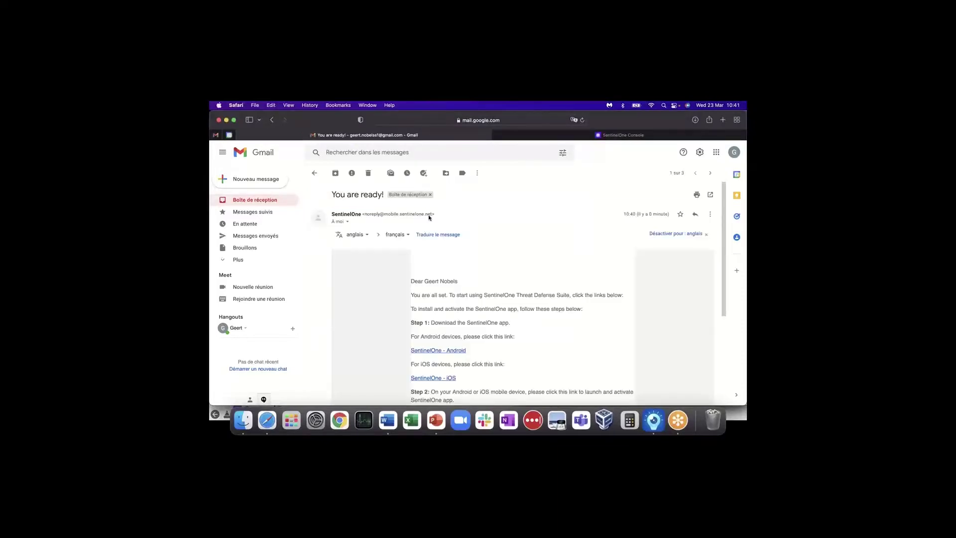
pyautogui.scroll(-4, 433, 221)
pyautogui.scroll(-2, 435, 225)
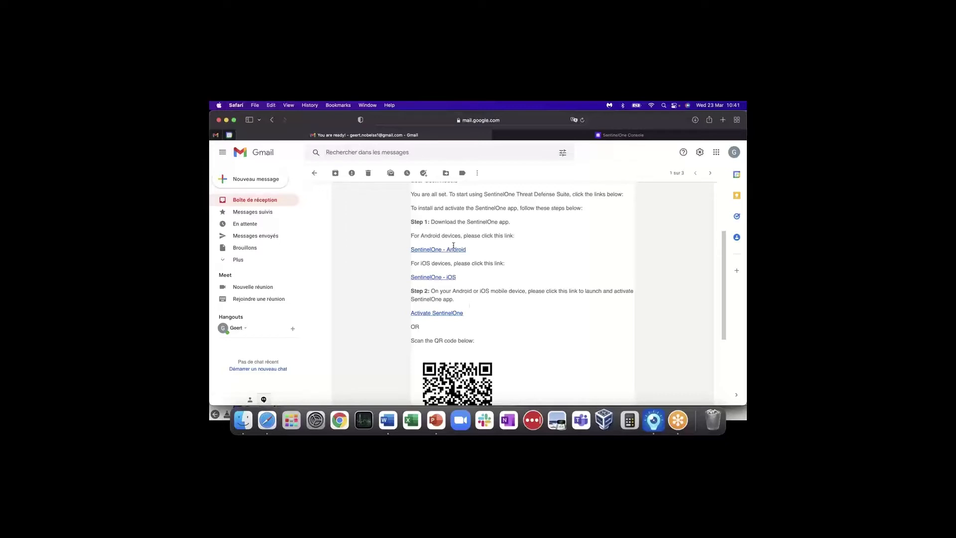
pyautogui.scroll(-2, 472, 309)
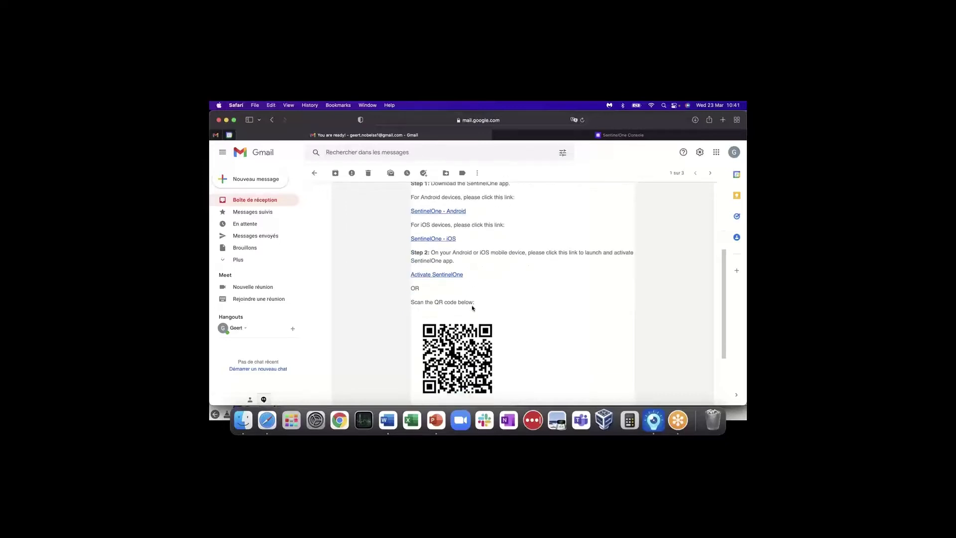
pyautogui.scroll(-3, 472, 309)
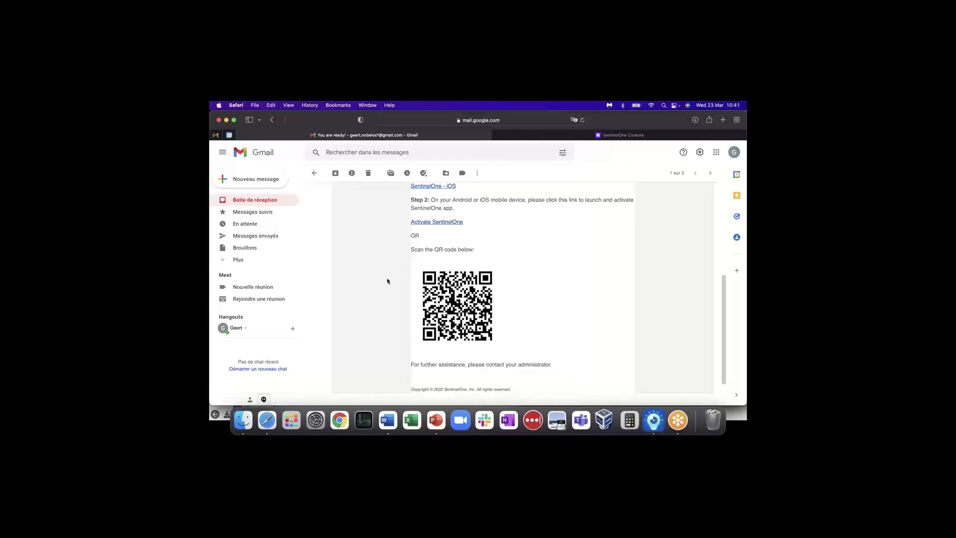
pyautogui.click(580, 134)
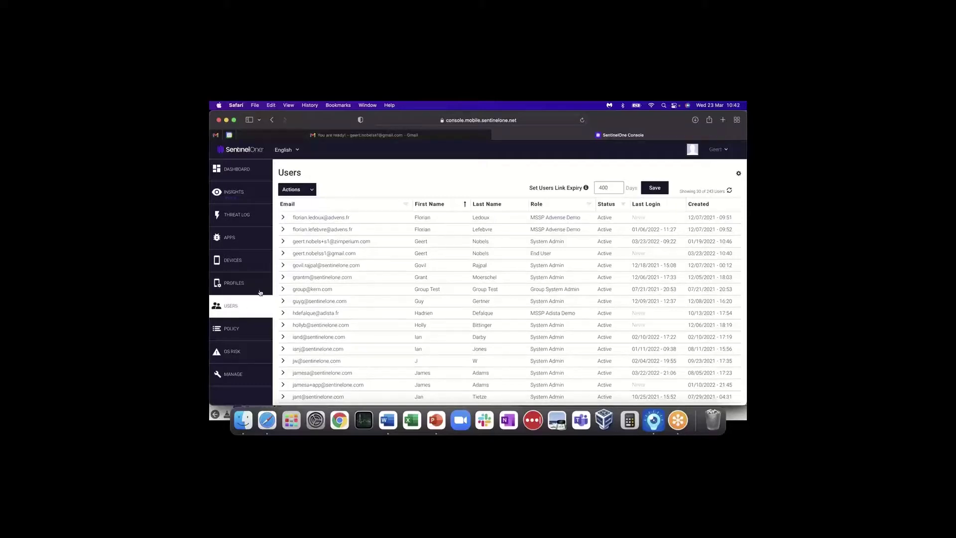
# - View the Upload Users CSV bulk-invite dialog from Actions, then close it
pyautogui.click(312, 193)
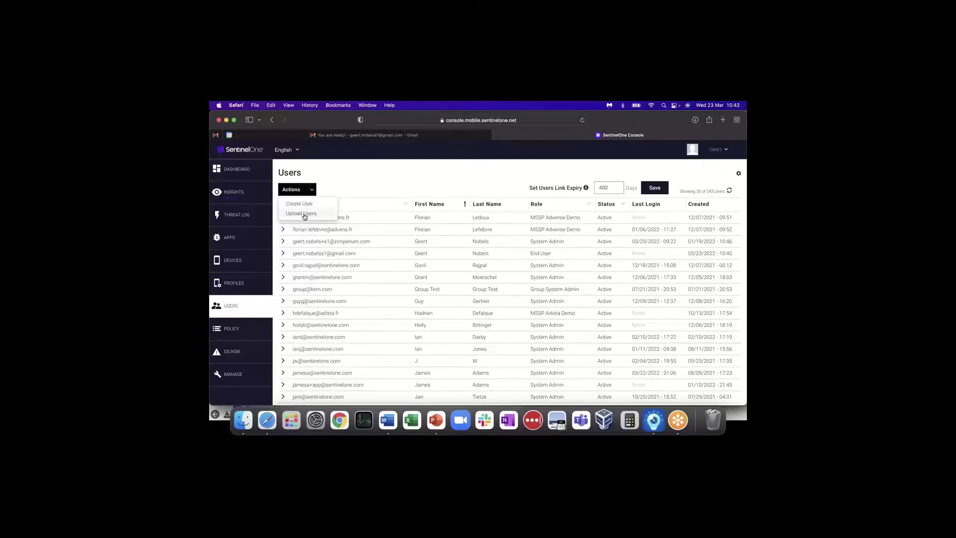
pyautogui.click(304, 215)
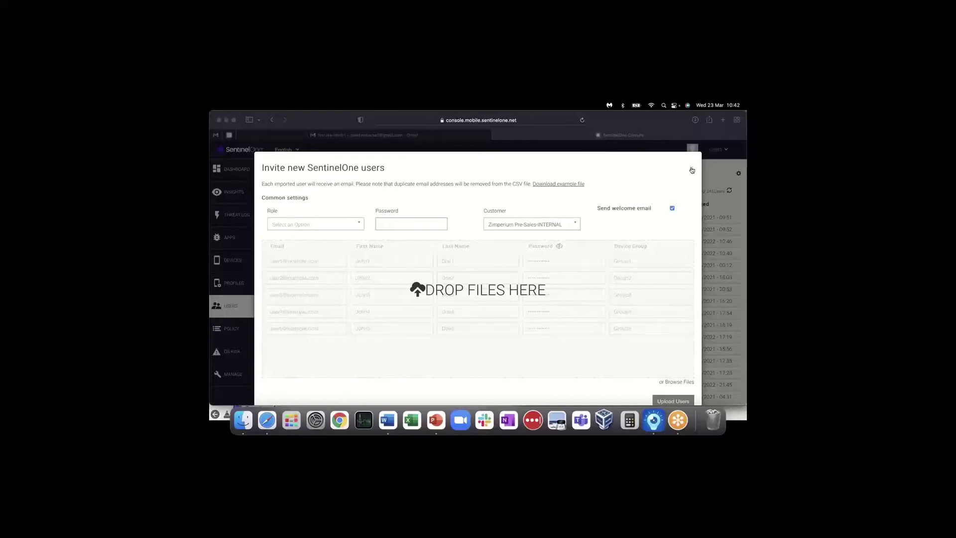
pyautogui.click(692, 169)
pyautogui.click(692, 170)
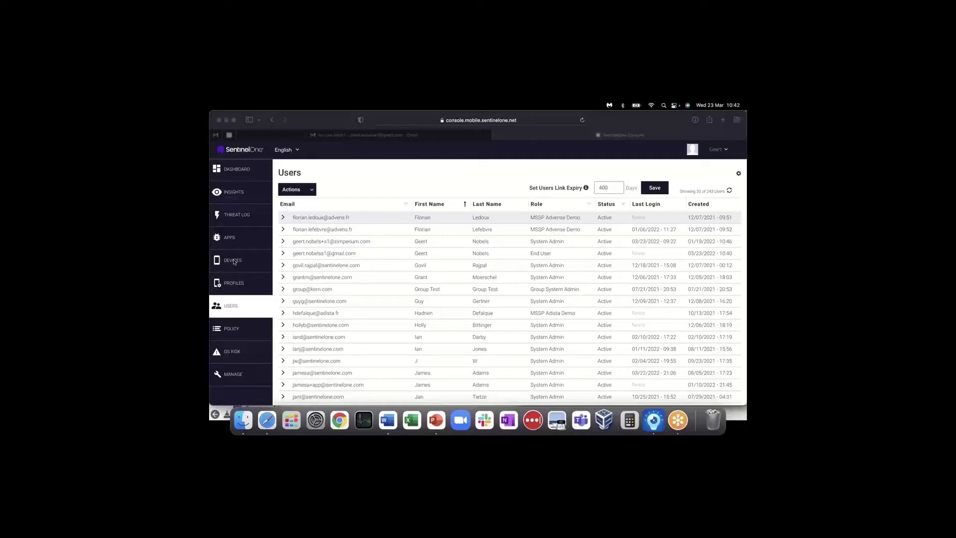
pyautogui.click(236, 263)
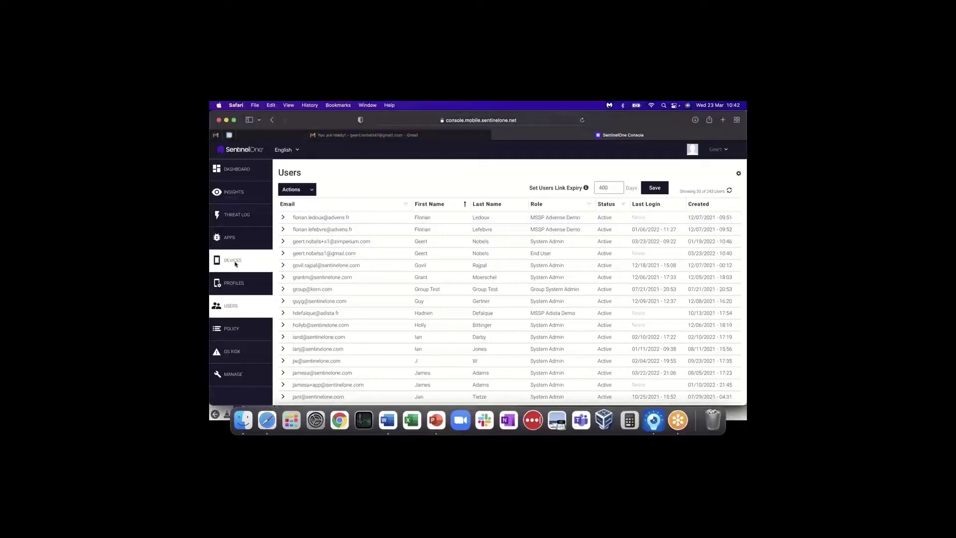
# - Add local device group Demo_ExN_IT with description 'Demo for ExN Italy'
pyautogui.click(236, 264)
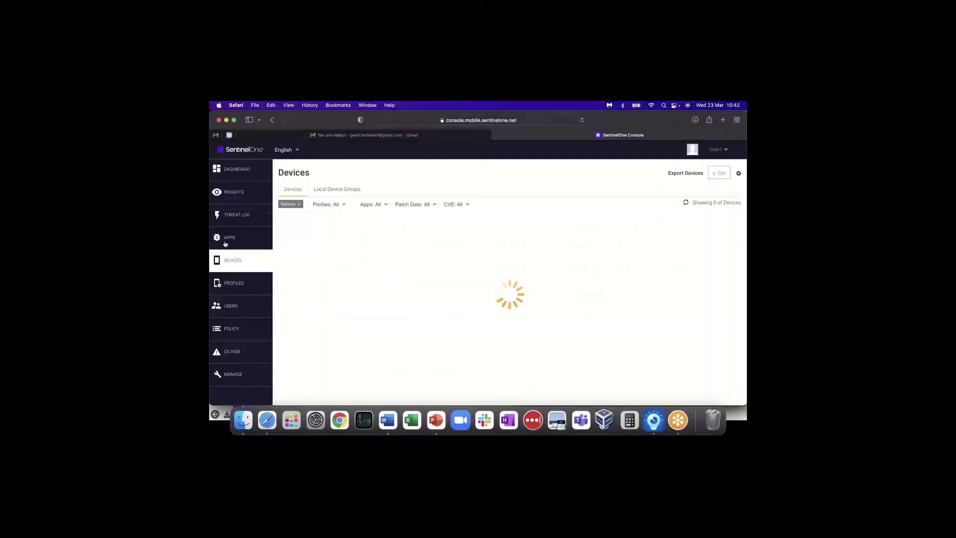
pyautogui.click(341, 190)
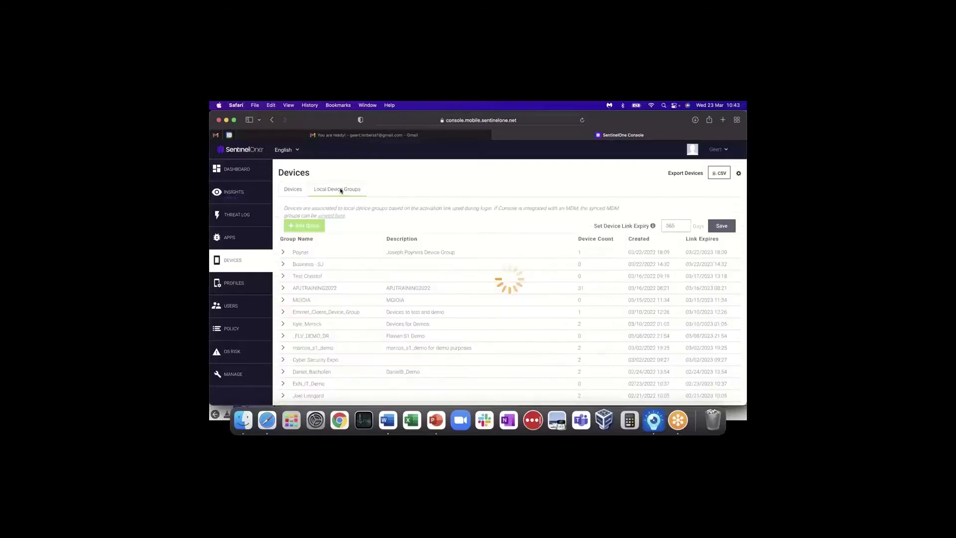
pyautogui.click(305, 227)
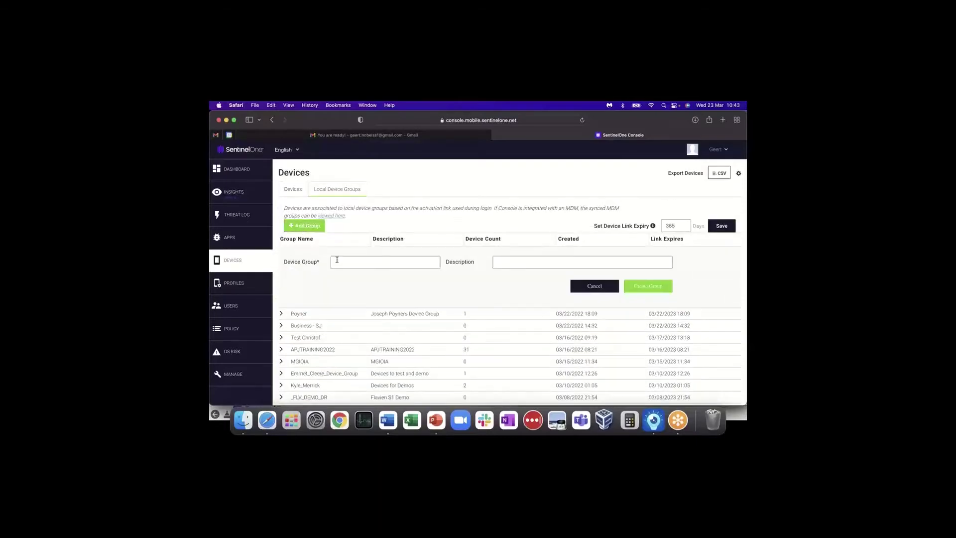
pyautogui.write('Demo_ExN_IT')
pyautogui.click(513, 262)
pyautogui.write('Demo')
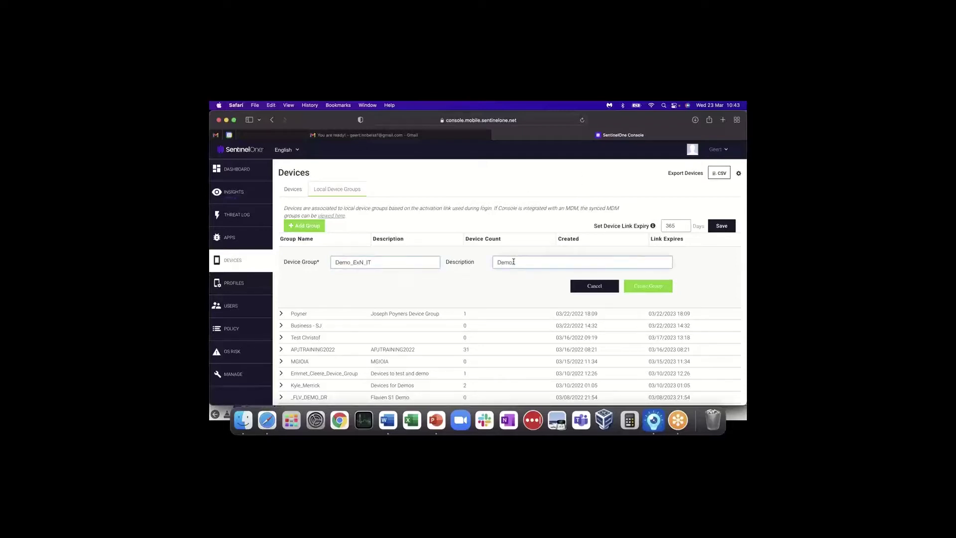
pyautogui.write(' tor ExN Italy')
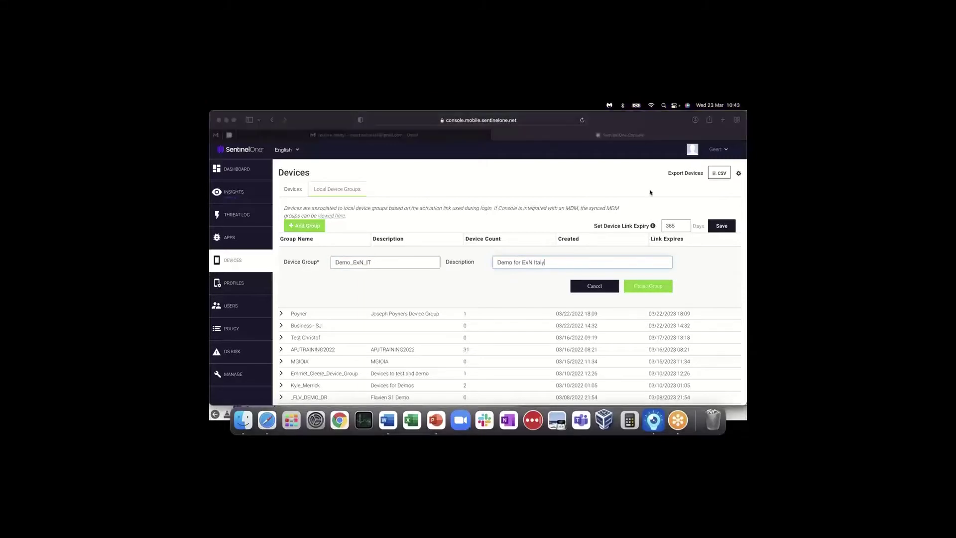
pyautogui.click(650, 286)
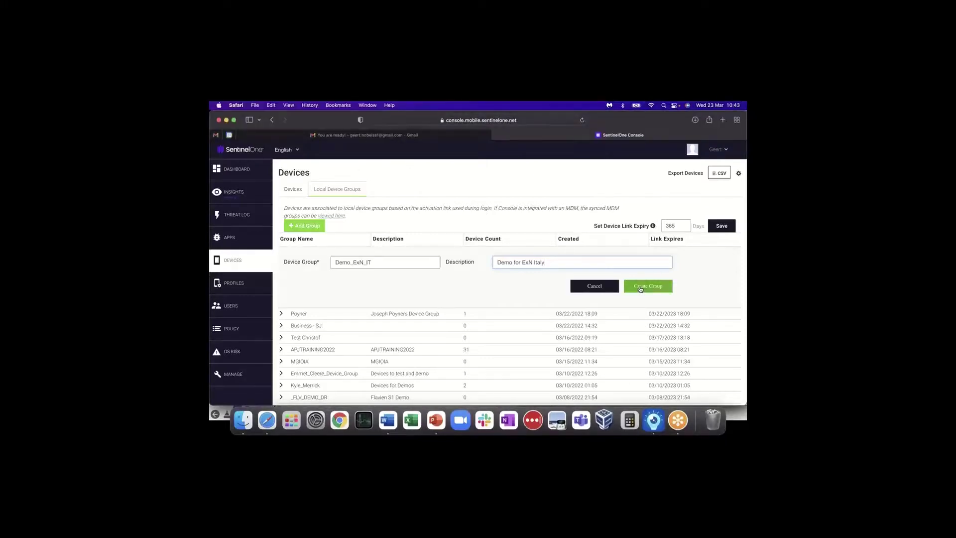
pyautogui.click(641, 288)
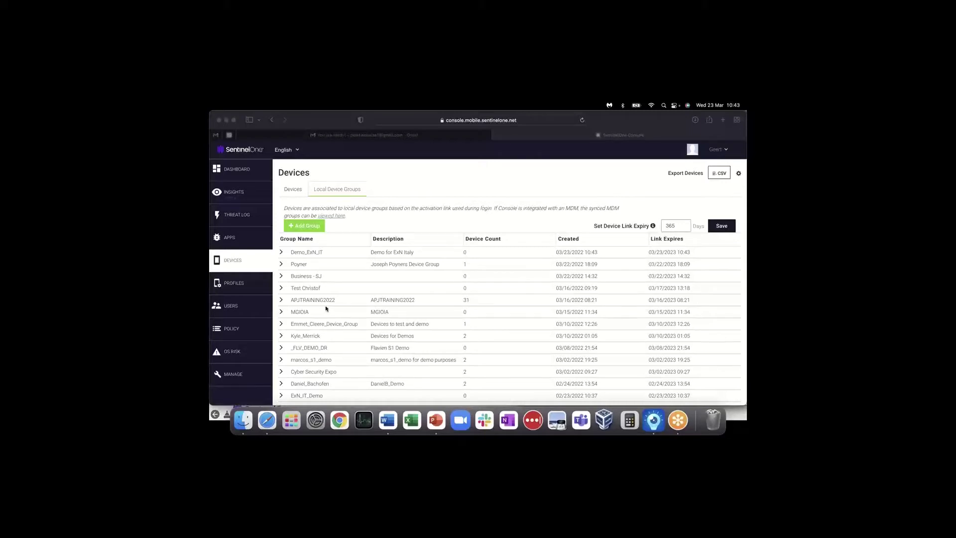
# - Check the Users list and Local Device Groups, then go to the Manage settings page
pyautogui.click(233, 305)
pyautogui.click(233, 306)
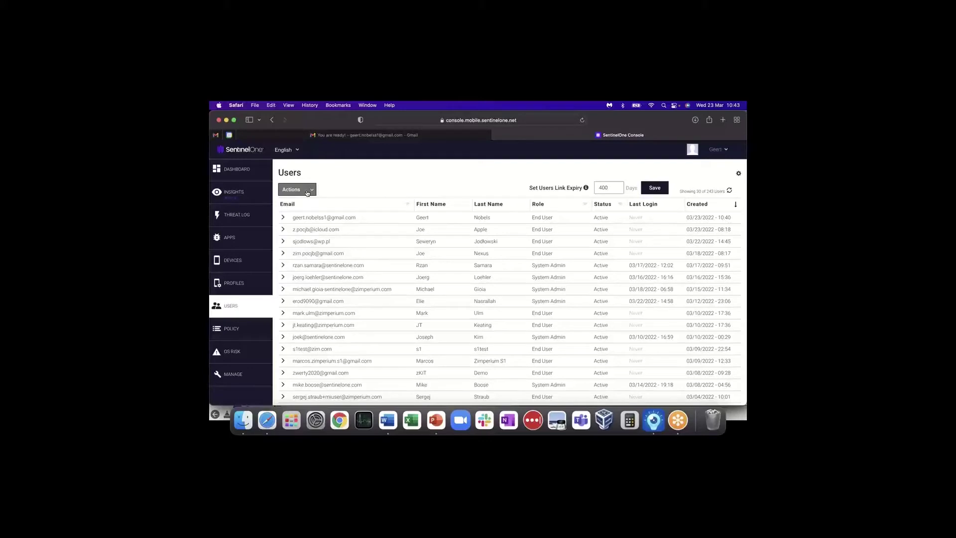
pyautogui.click(308, 192)
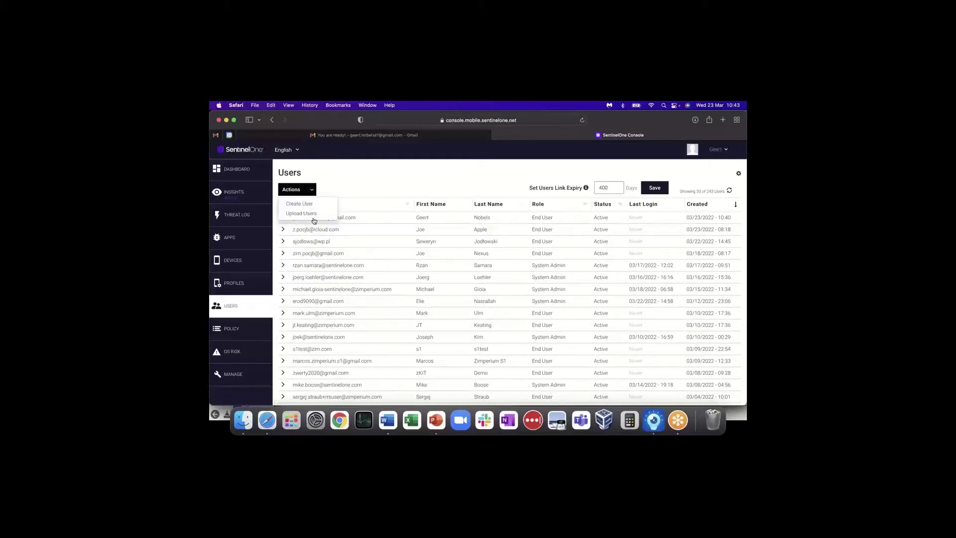
pyautogui.click(343, 181)
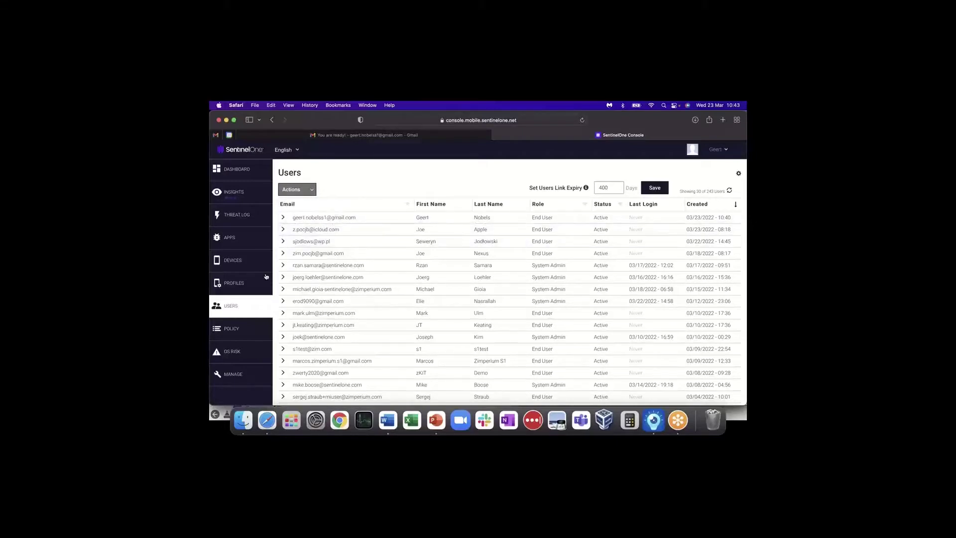
pyautogui.click(242, 262)
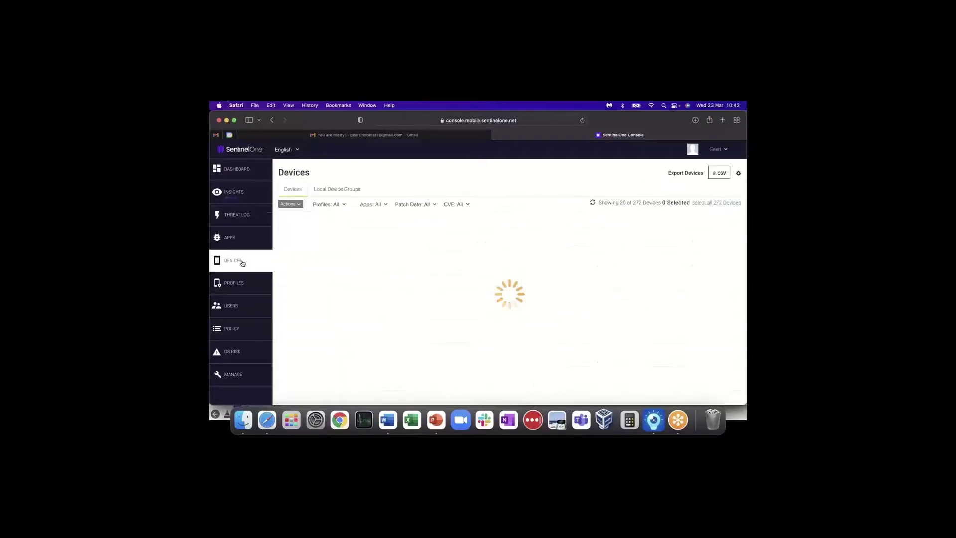
pyautogui.click(337, 190)
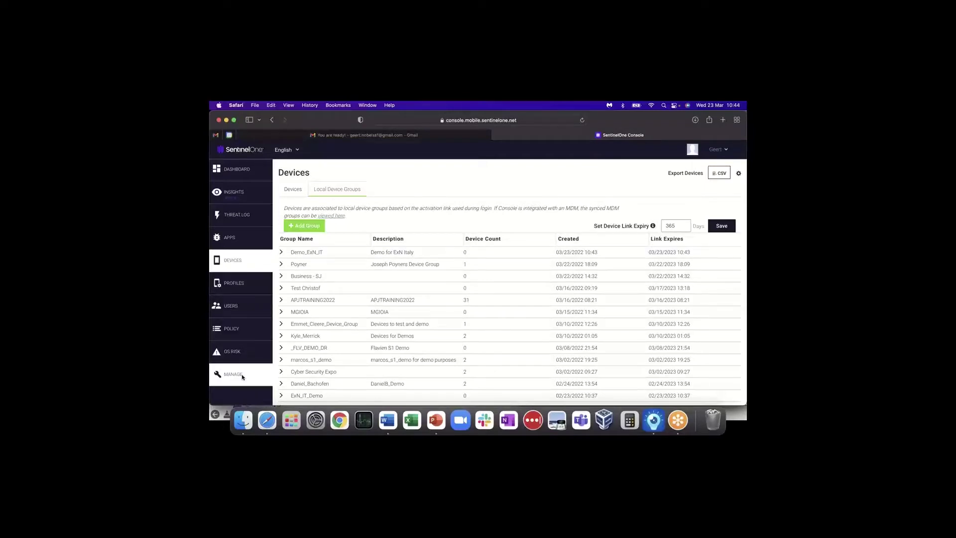
pyautogui.click(242, 377)
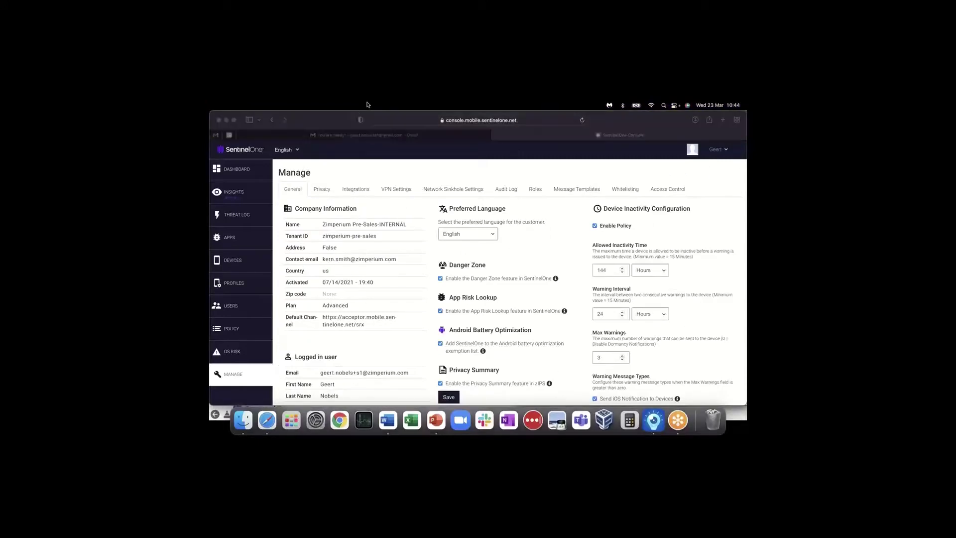
# - Open the Roles list and copy the System Admin role into a new Add Role form
pyautogui.click(536, 190)
pyautogui.click(536, 190)
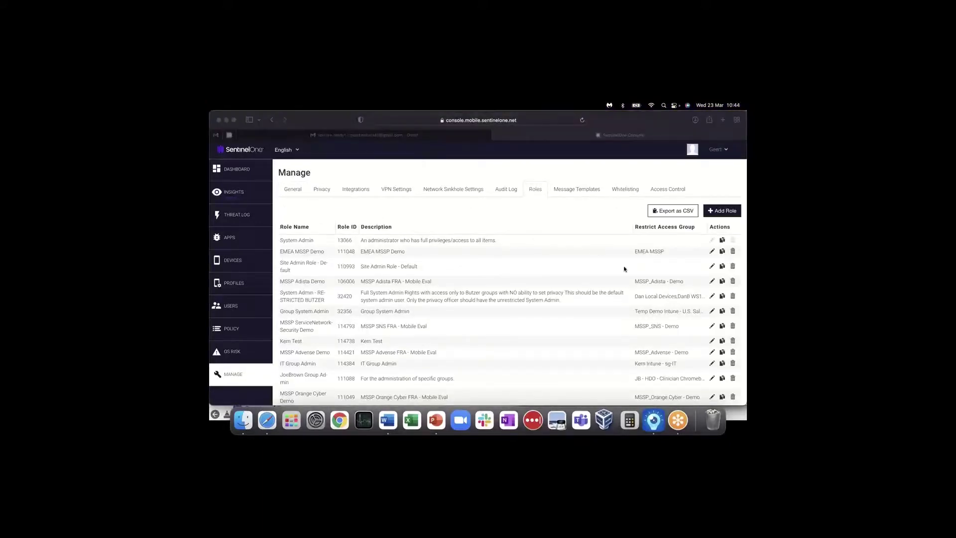
pyautogui.click(722, 241)
pyautogui.click(723, 241)
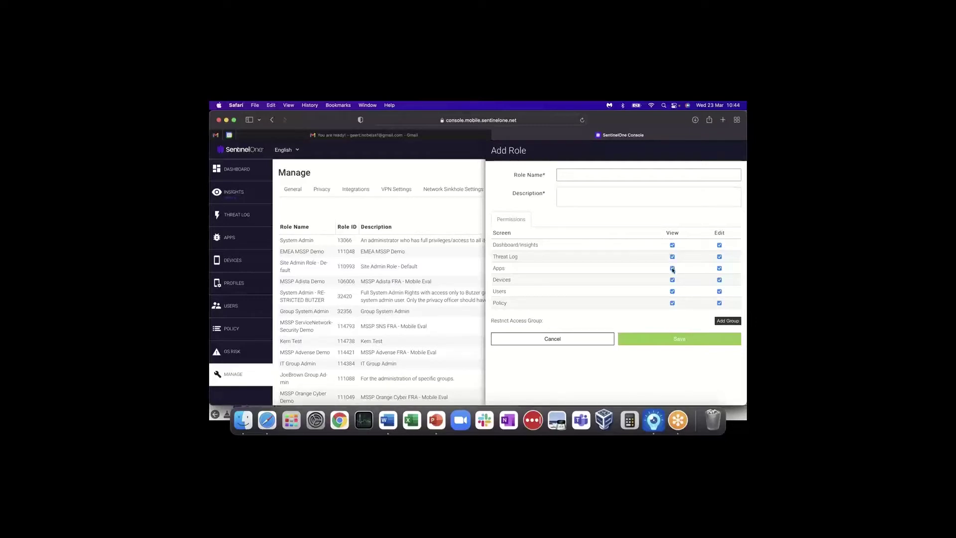
# - Remove Dashboard/Insights, Threat Log, Devices, Users and Policy permissions, leaving only Apps
pyautogui.click(672, 257)
pyautogui.click(672, 245)
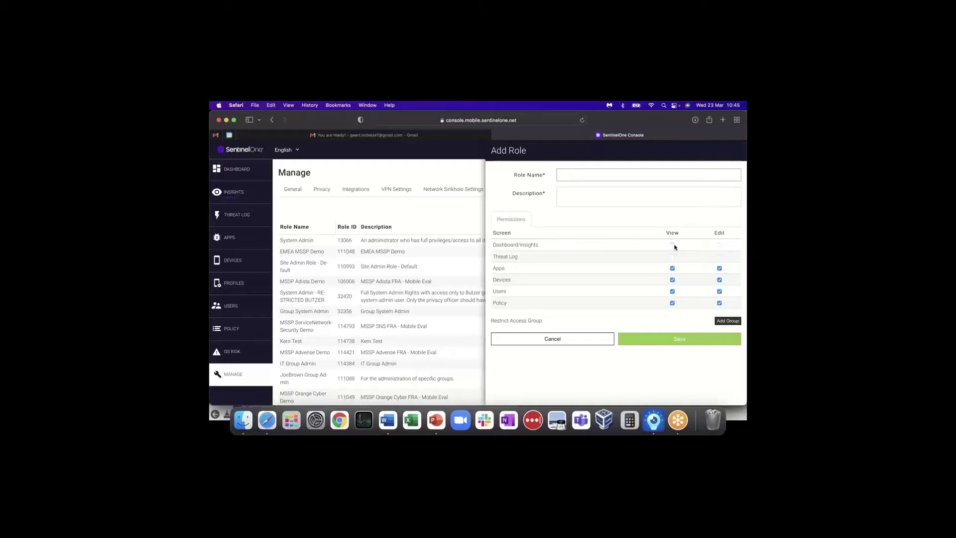
pyautogui.click(672, 279)
pyautogui.click(673, 292)
pyautogui.click(672, 303)
# - Name the role App_Reviewer with the description 'Only reviews apps'
pyautogui.click(604, 175)
pyautogui.write('APp ')
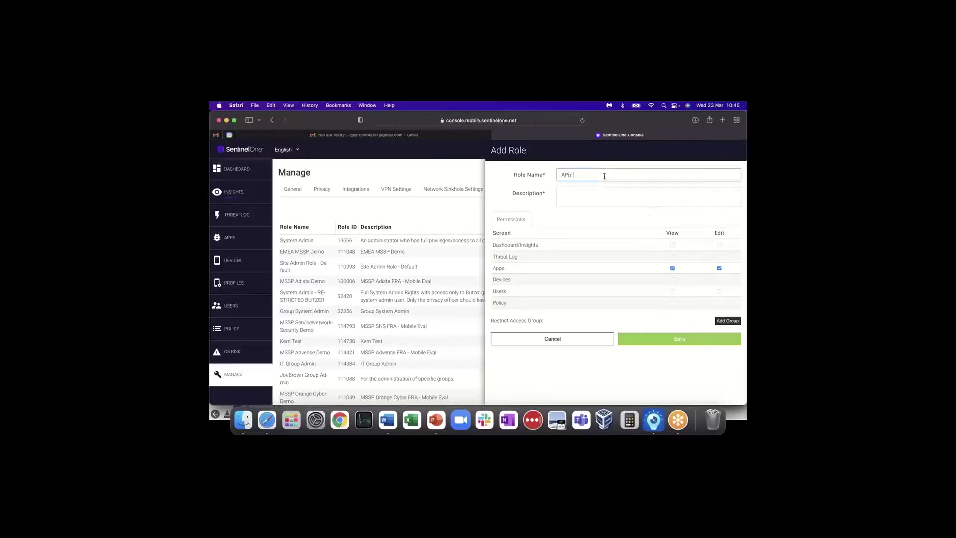
pyautogui.write('Reviewer')
pyautogui.hotkey('shift', 'Left')
pyautogui.hotkey('shift', 'Left')
pyautogui.write('pp')
pyautogui.click(598, 198)
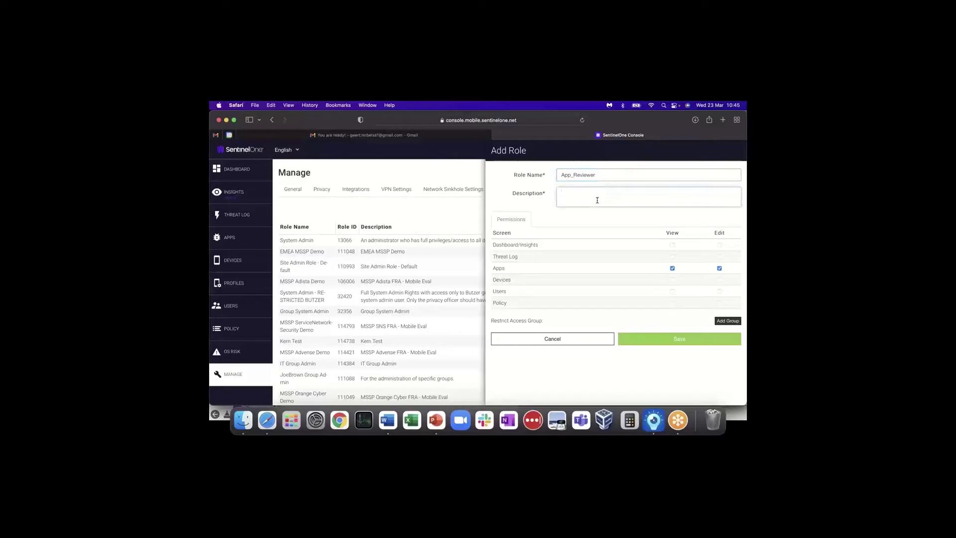
pyautogui.write('Only reviews apps')
# - Restrict the role to the Demo_ExN_IT group and save it
pyautogui.click(720, 321)
pyautogui.click(555, 337)
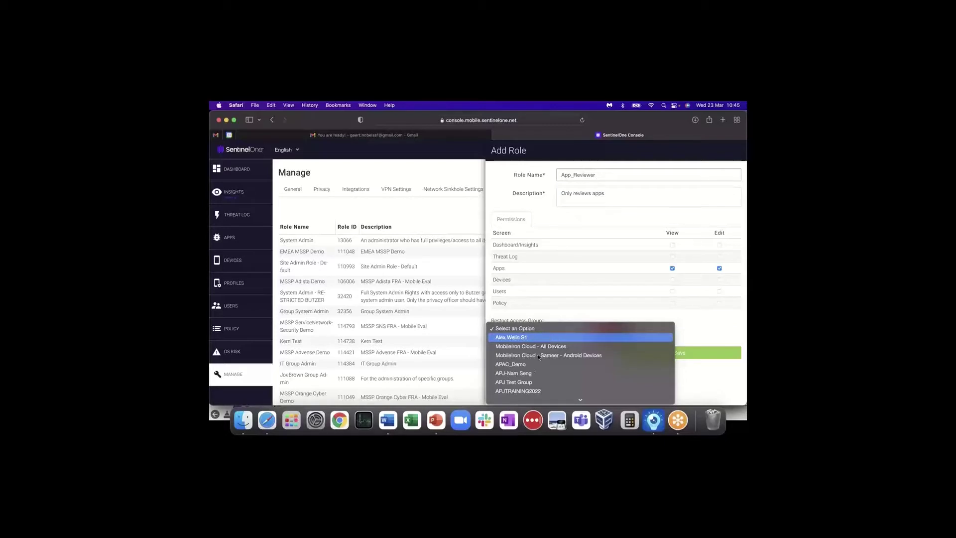
pyautogui.scroll(-8, 533, 367)
pyautogui.scroll(-5, 534, 370)
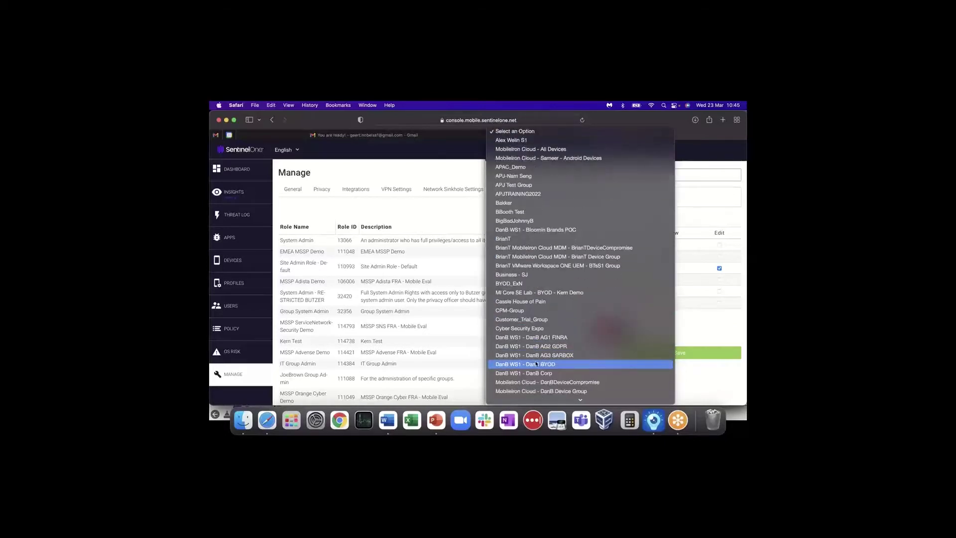
pyautogui.scroll(-2, 538, 358)
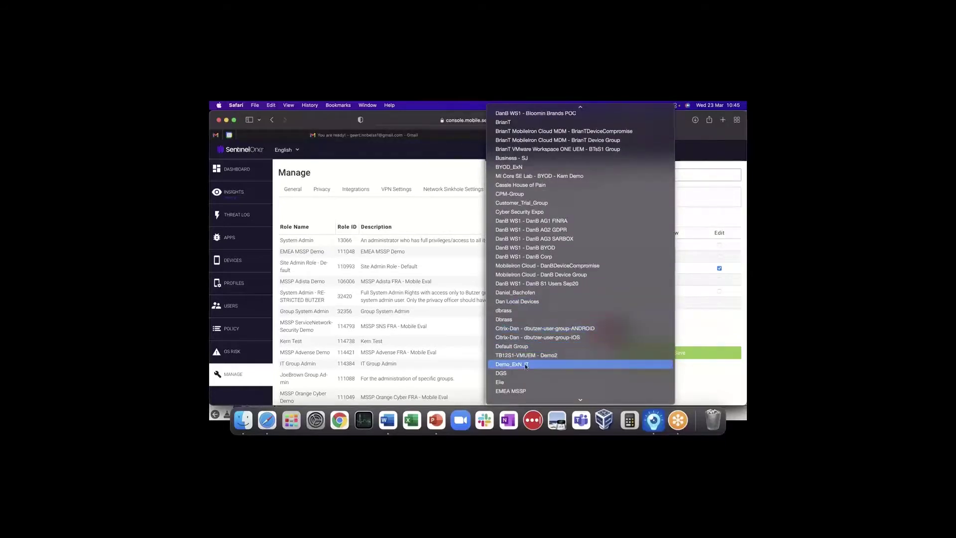
pyautogui.click(543, 364)
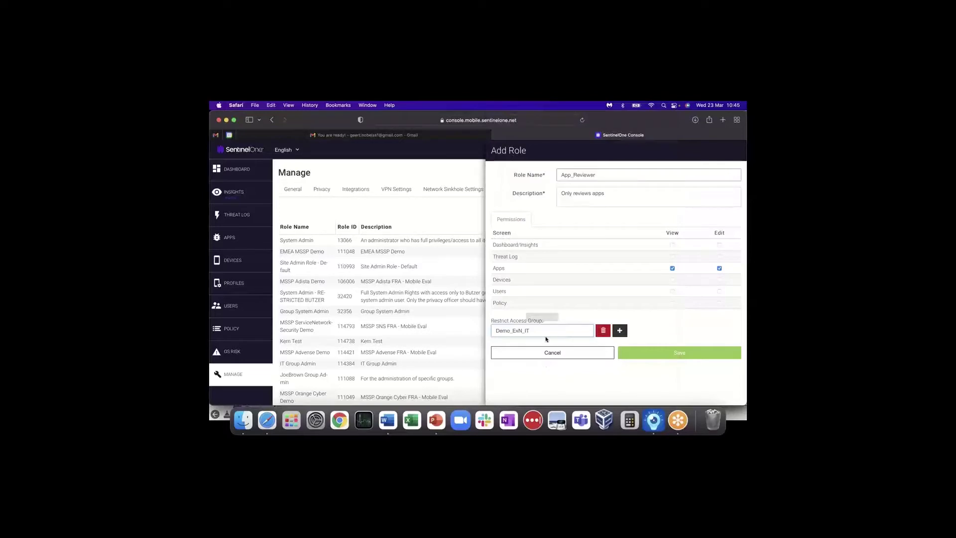
pyautogui.click(662, 353)
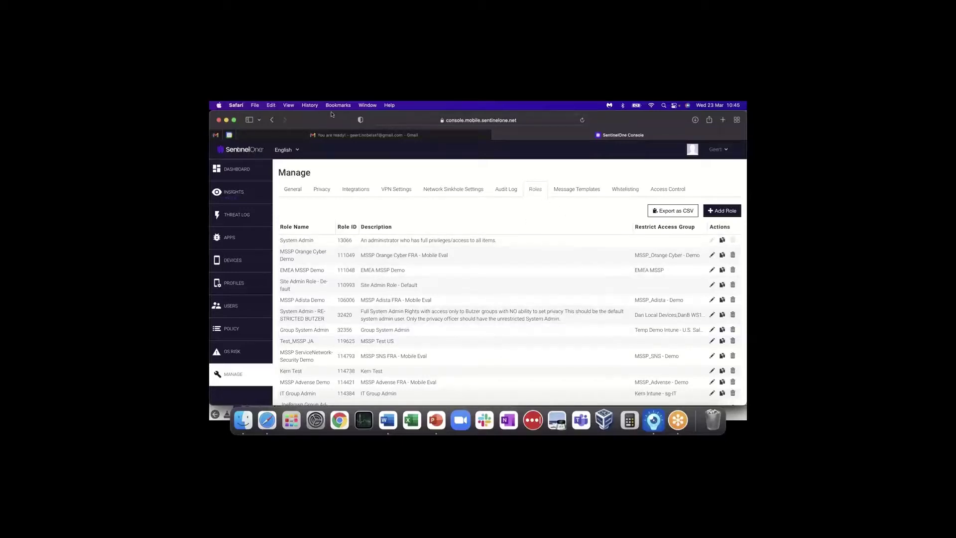
pyautogui.scroll(-5, 391, 286)
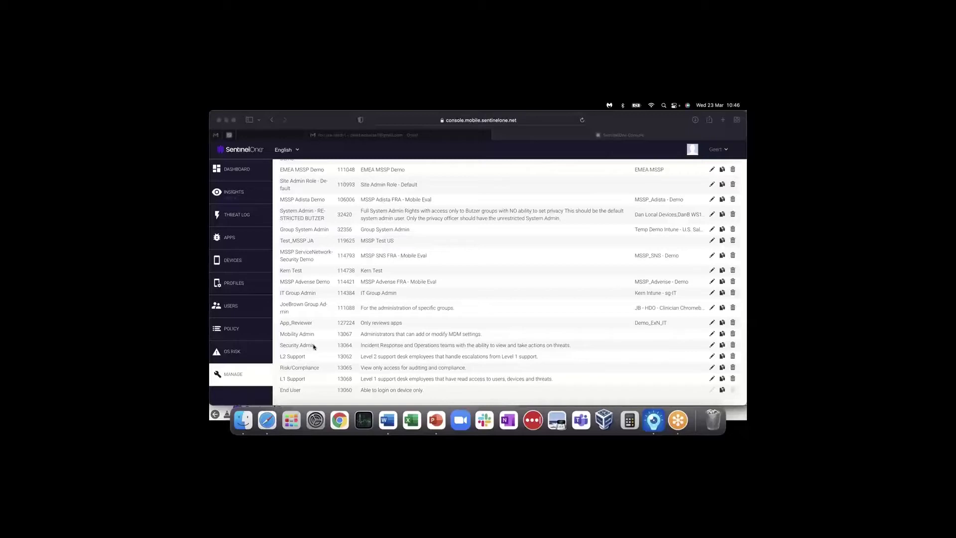
pyautogui.scroll(5, 314, 346)
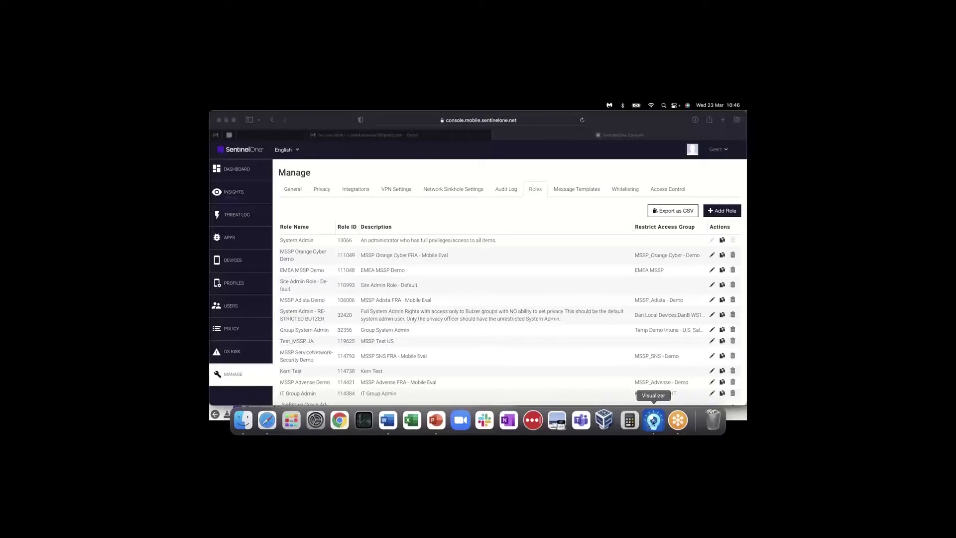
# - Show the phone's SentinelOne welcome screen, then open the Gmail activation email with the QR code
pyautogui.click(654, 421)
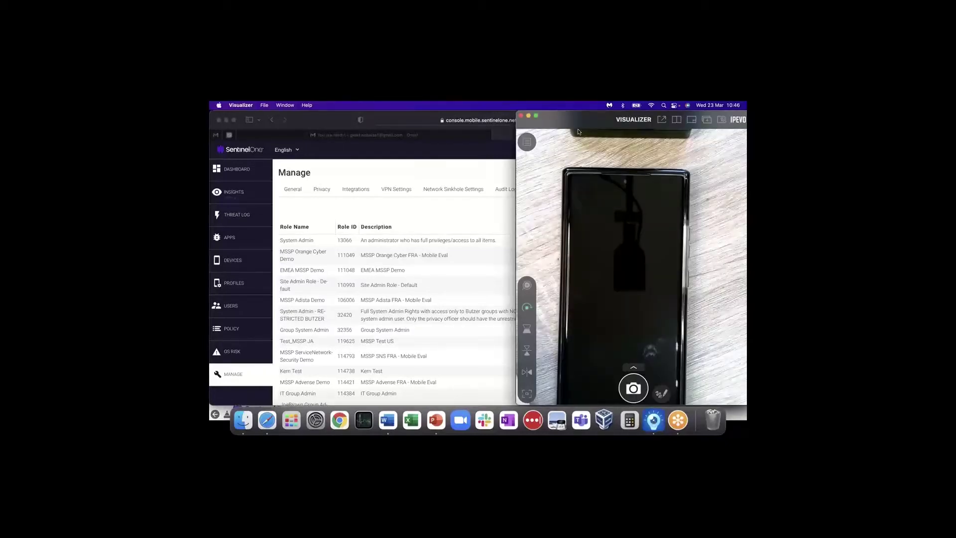
pyautogui.click(412, 121)
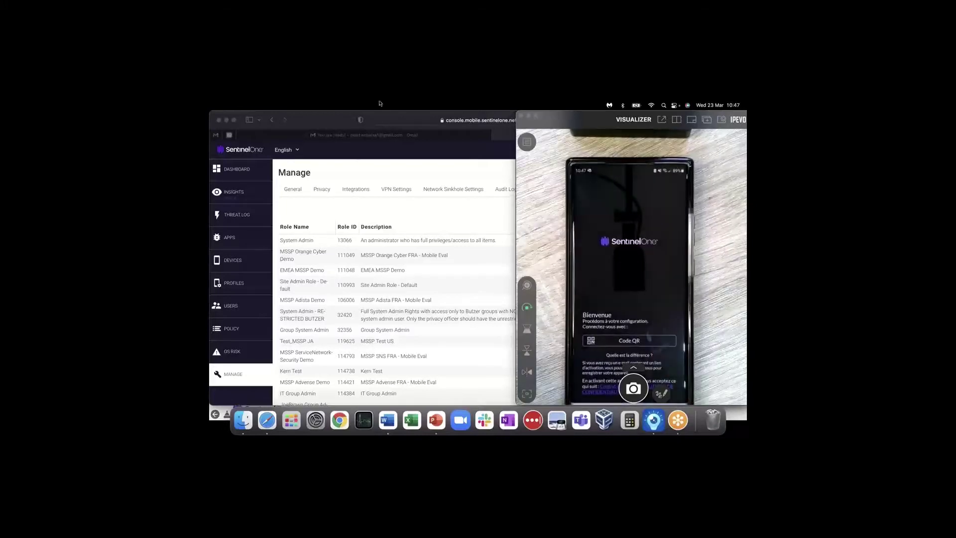
pyautogui.click(319, 136)
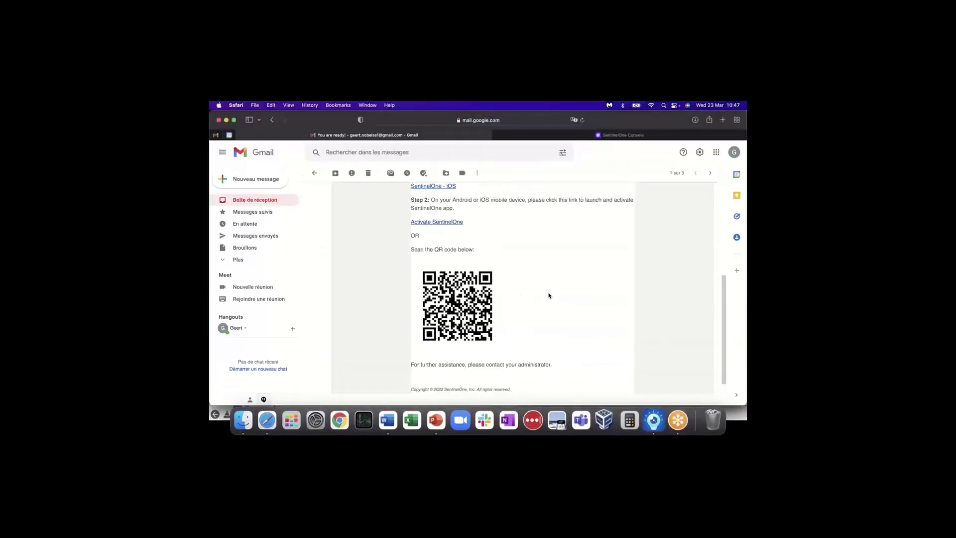
# - Show the phone's SentinelOne app reporting 'Risque détecté' beside the QR activation email
pyautogui.click(656, 422)
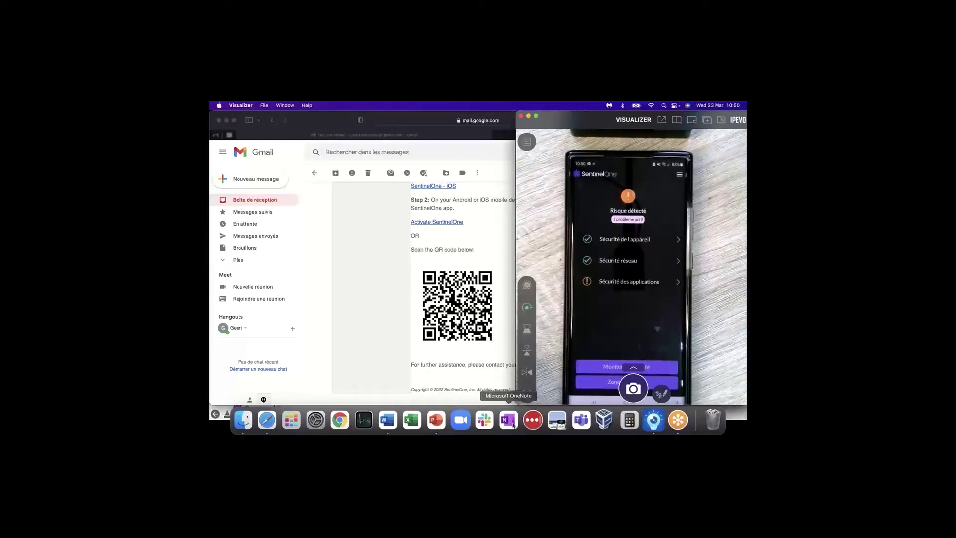
# - Return to the SentinelOne console and show Manage's General settings
pyautogui.click(508, 135)
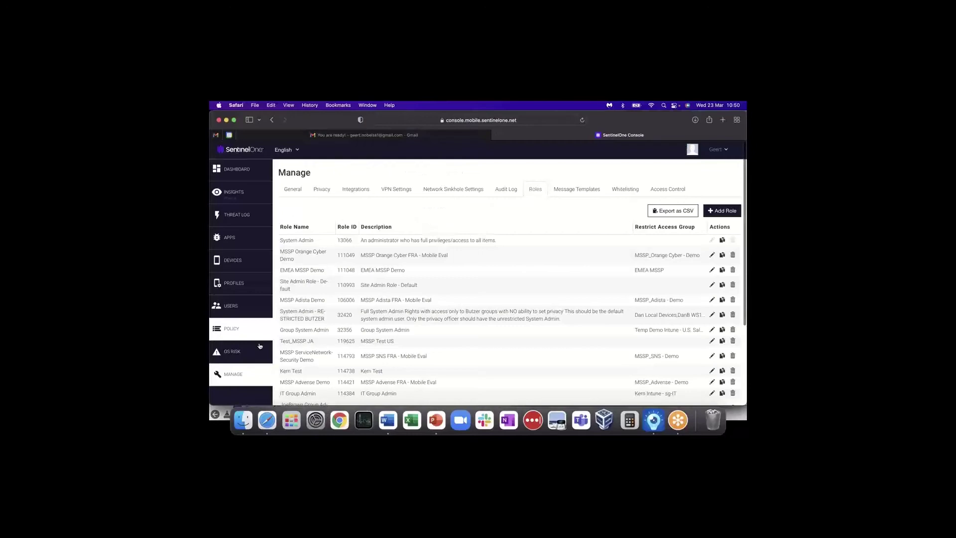
pyautogui.click(298, 195)
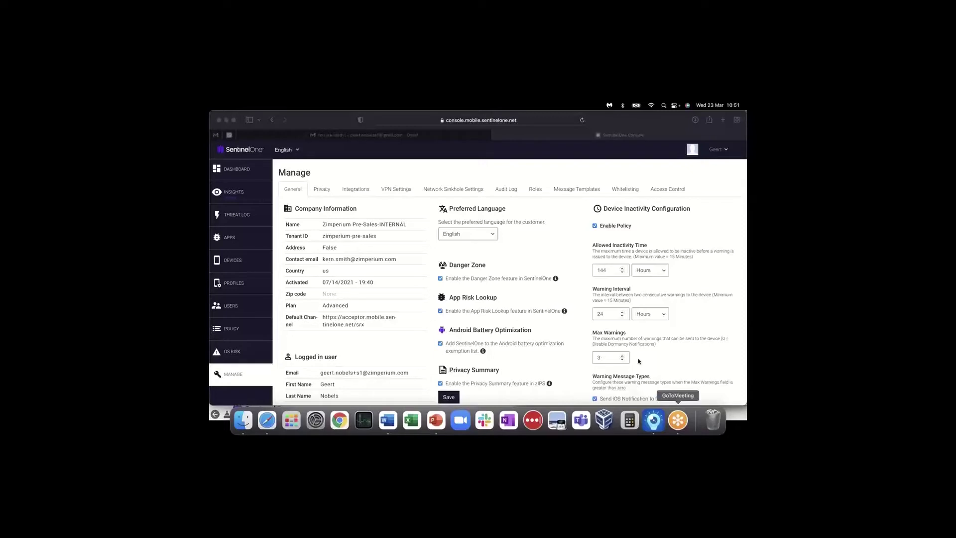
pyautogui.click(655, 421)
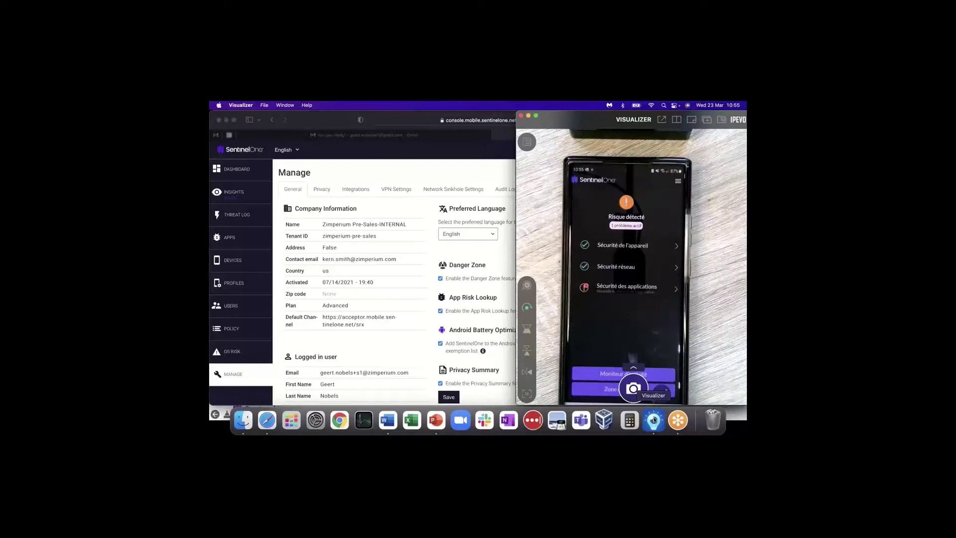
pyautogui.click(417, 156)
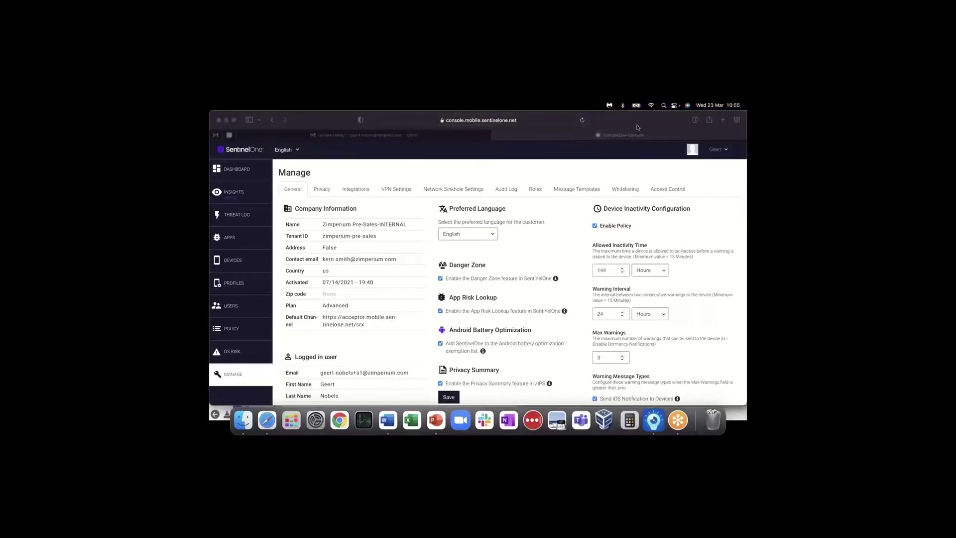
# - Show the Insights overview reporting 16 critical and 80 risky devices out of 273
pyautogui.click(231, 173)
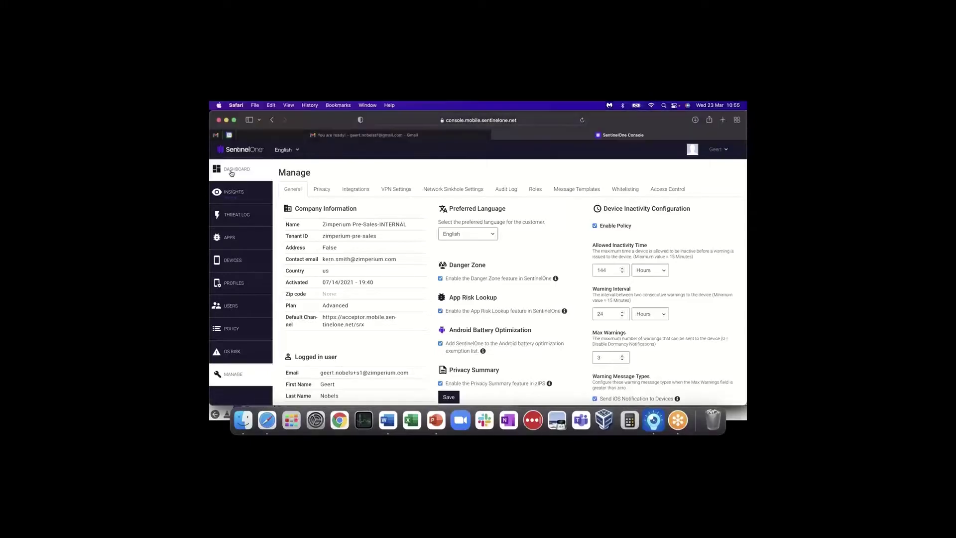
pyautogui.click(231, 173)
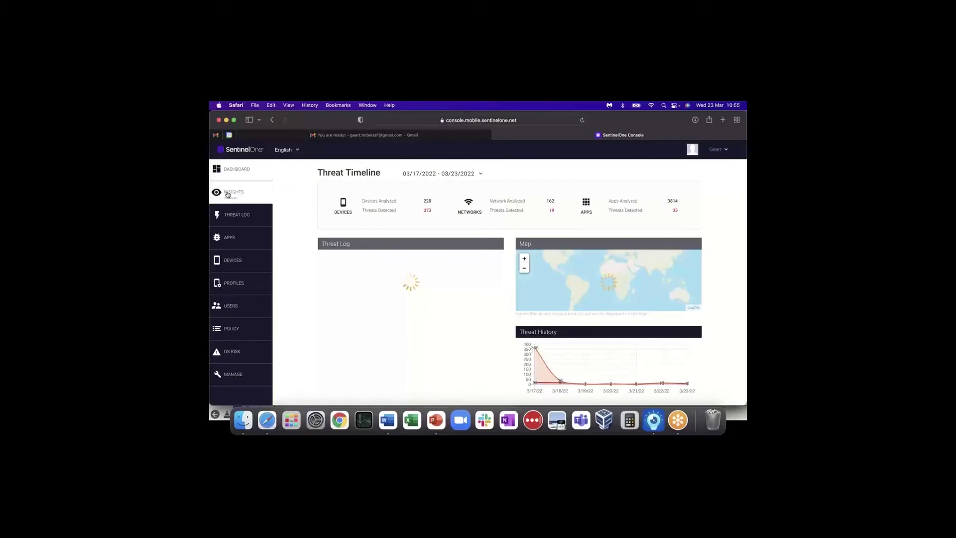
pyautogui.click(235, 194)
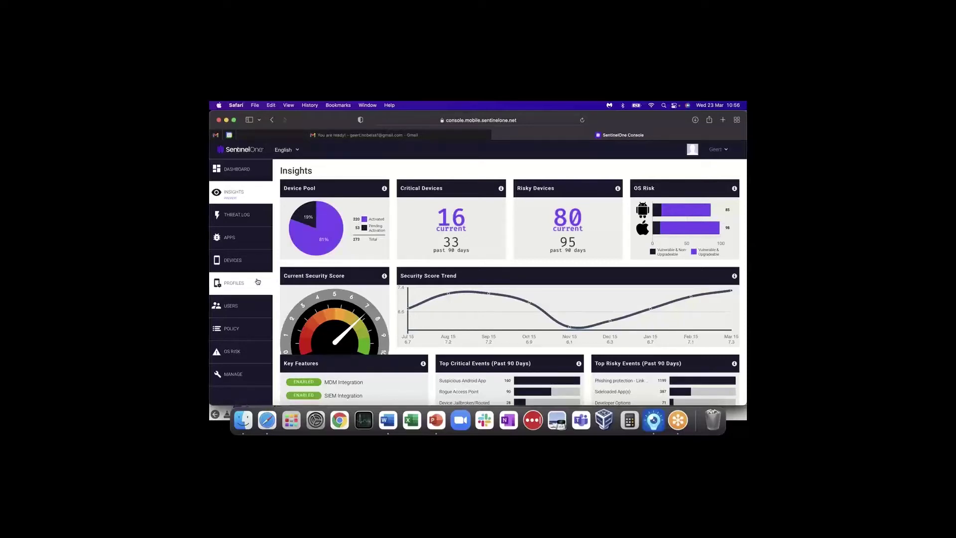
pyautogui.moveTo(305, 224)
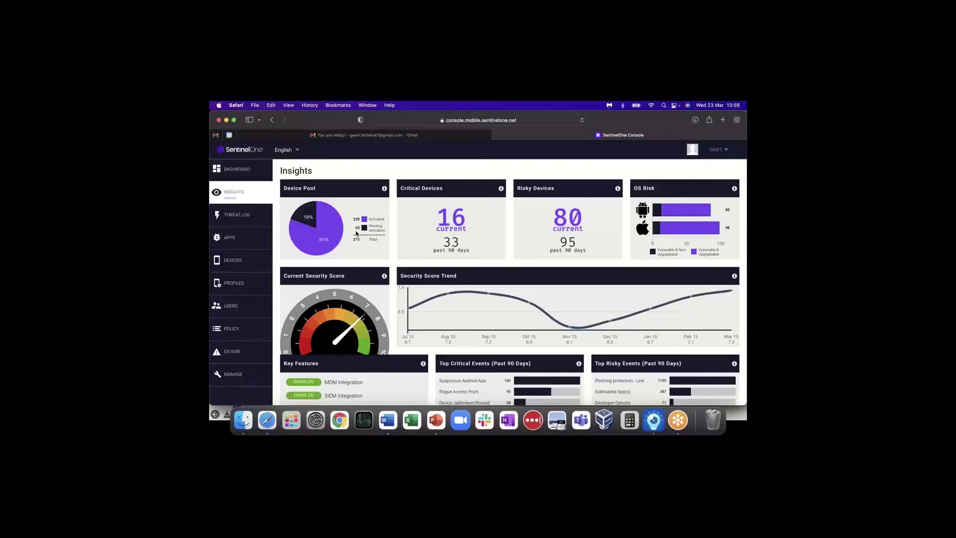
# - Show the Devices table listing 20 of 53 devices with risk posture, group and model
pyautogui.click(307, 216)
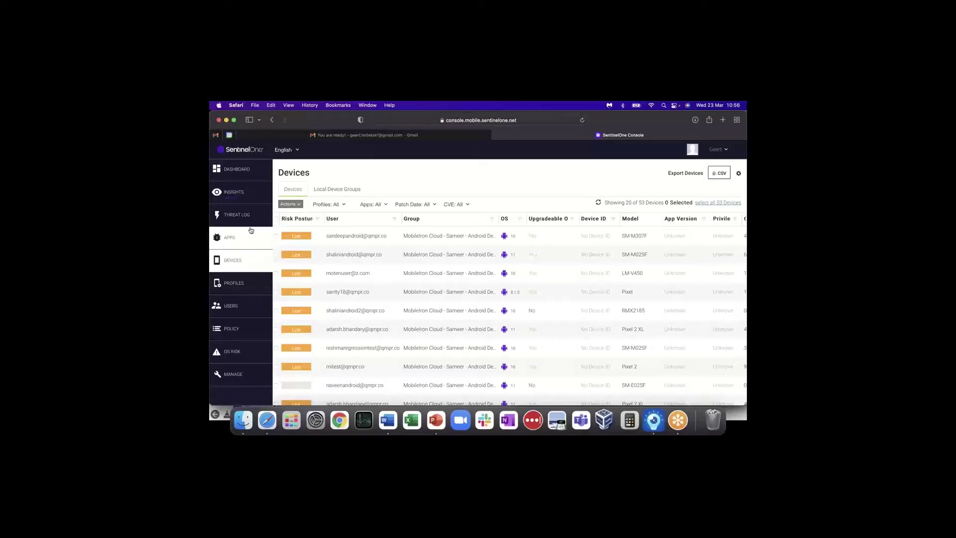
# - Return to Insights showing 16 critical and 80 risky devices
pyautogui.click(235, 200)
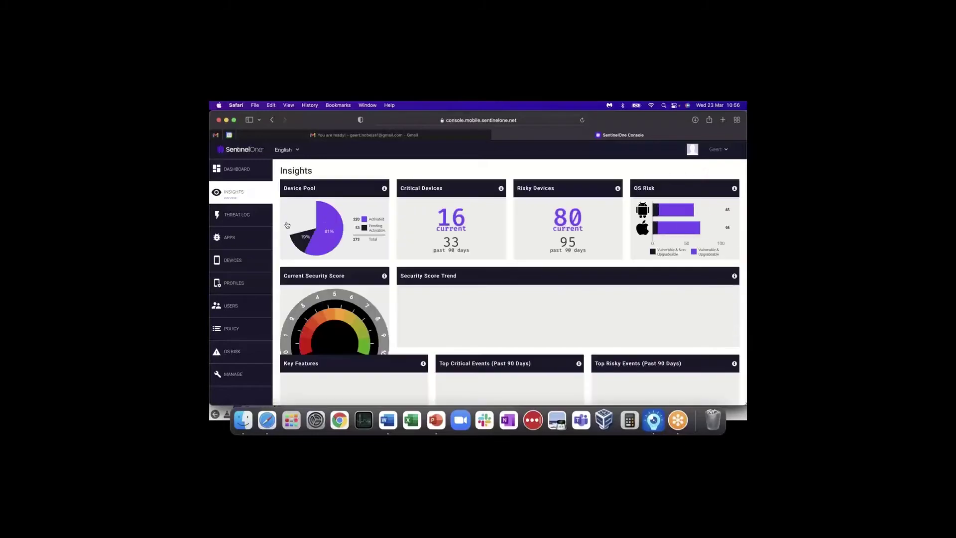
pyautogui.moveTo(309, 250)
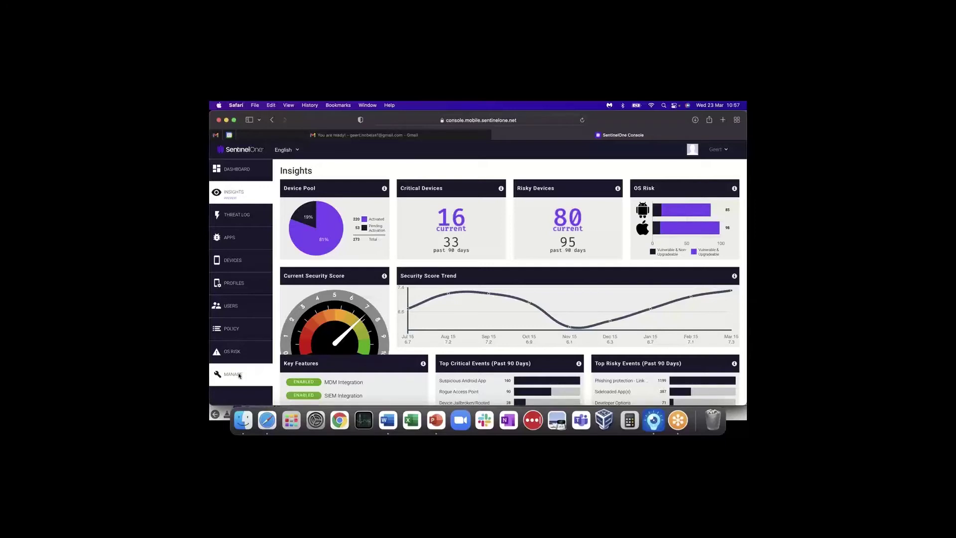
# - Review Manage > Integrations' MDM cards for the connected Intune, MobileIron and Workspace ONE MDMs
pyautogui.click(239, 376)
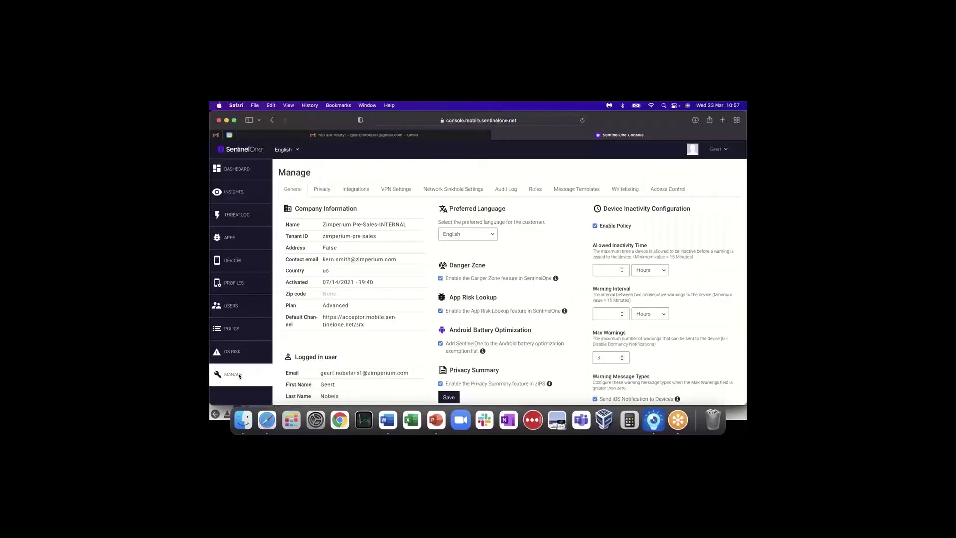
pyautogui.click(352, 190)
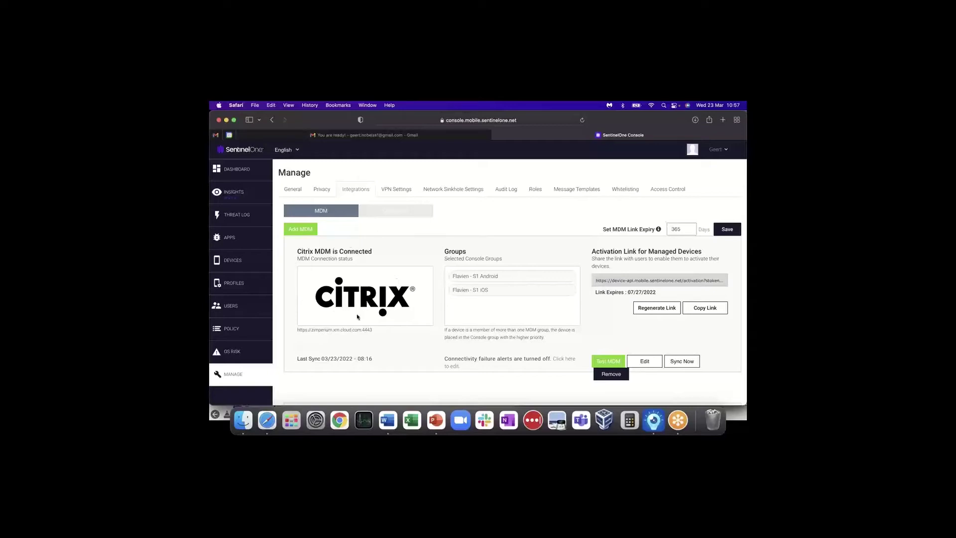
pyautogui.scroll(-5, 358, 314)
pyautogui.scroll(-8, 358, 315)
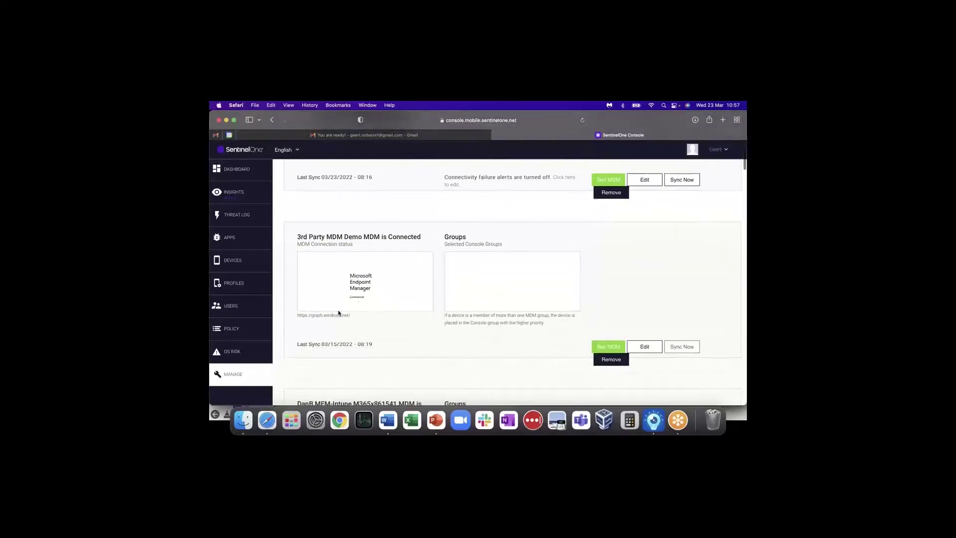
pyautogui.scroll(-6, 368, 307)
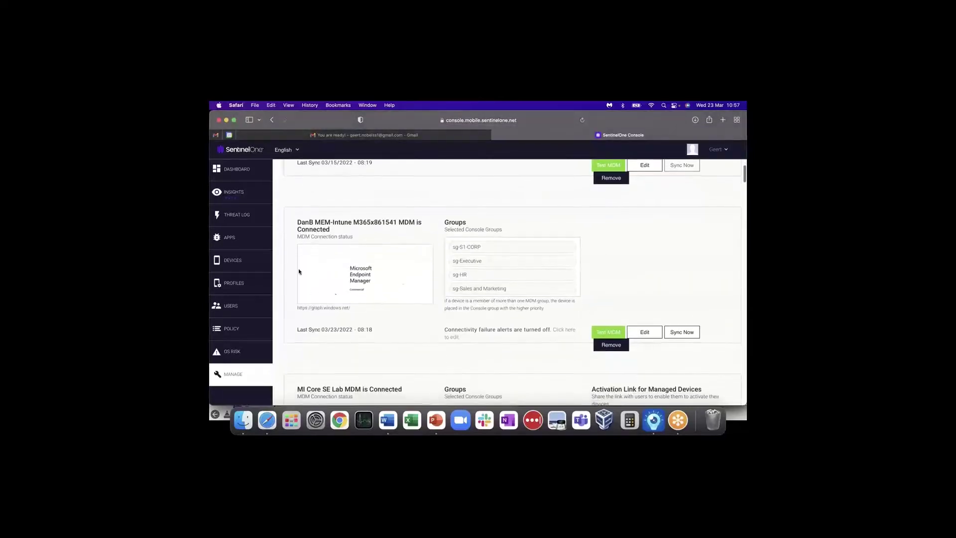
pyautogui.scroll(-1, 363, 299)
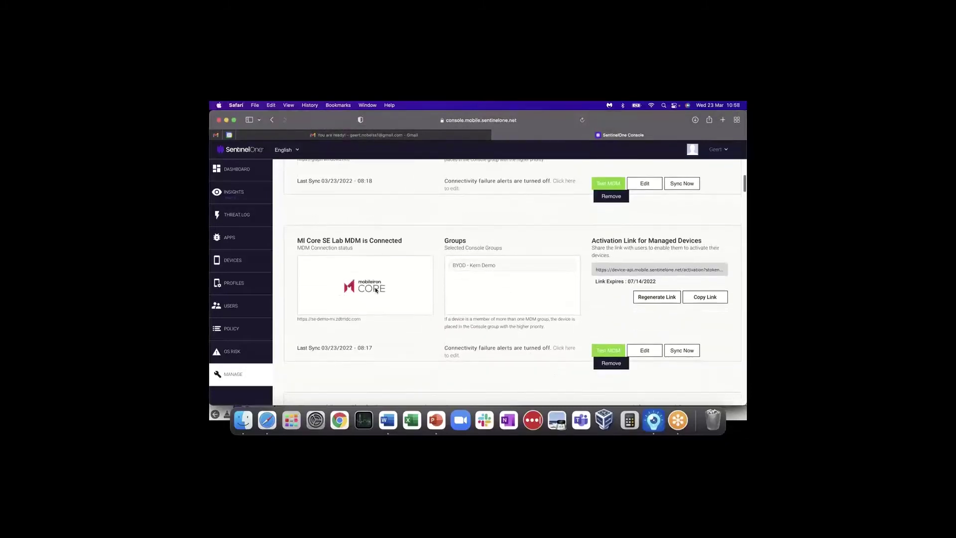
pyautogui.scroll(-5, 362, 313)
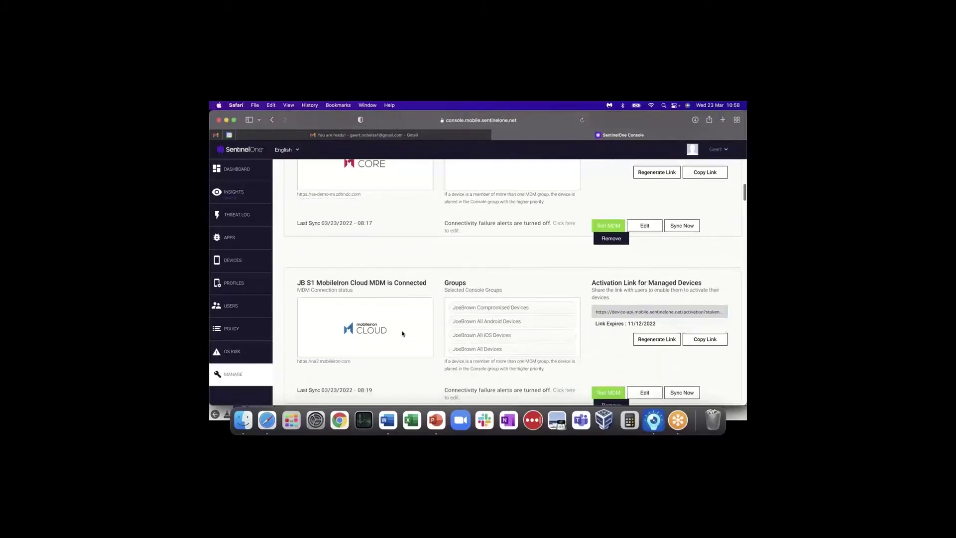
pyautogui.scroll(-6, 370, 362)
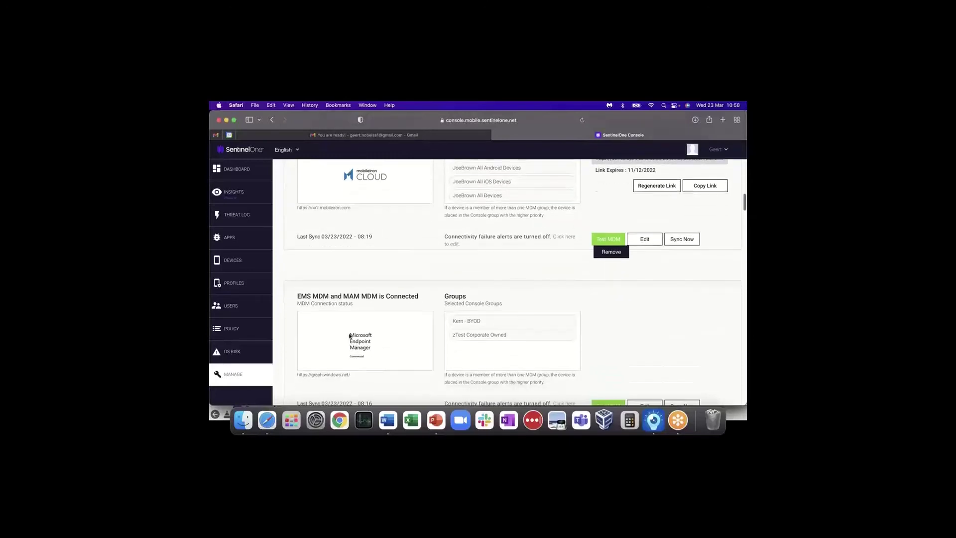
pyautogui.scroll(-10, 360, 346)
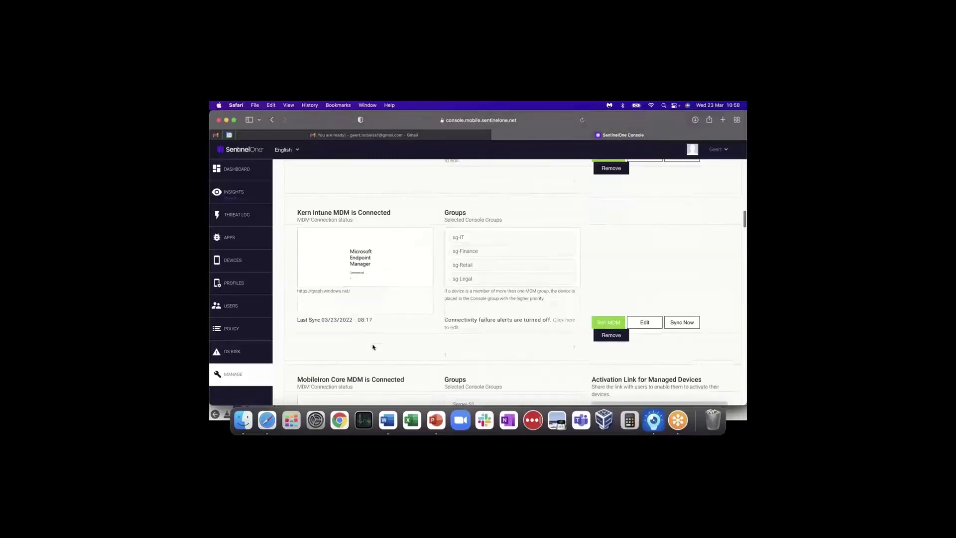
pyautogui.scroll(-8, 374, 347)
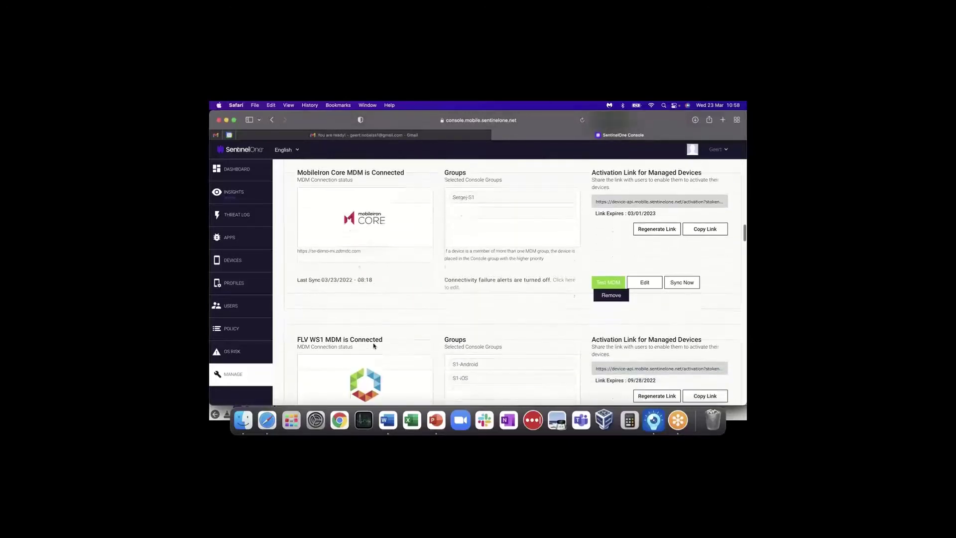
pyautogui.scroll(-1, 376, 326)
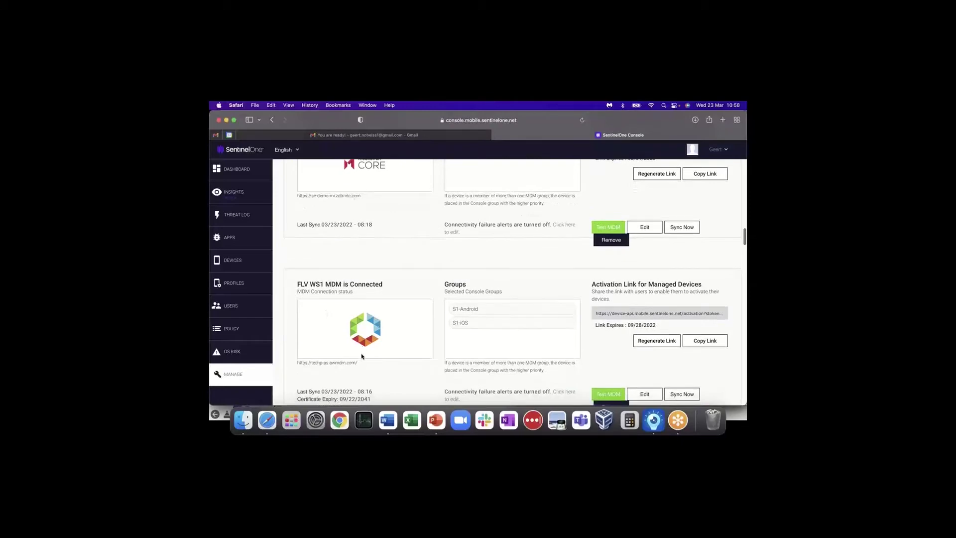
pyautogui.scroll(-9, 362, 356)
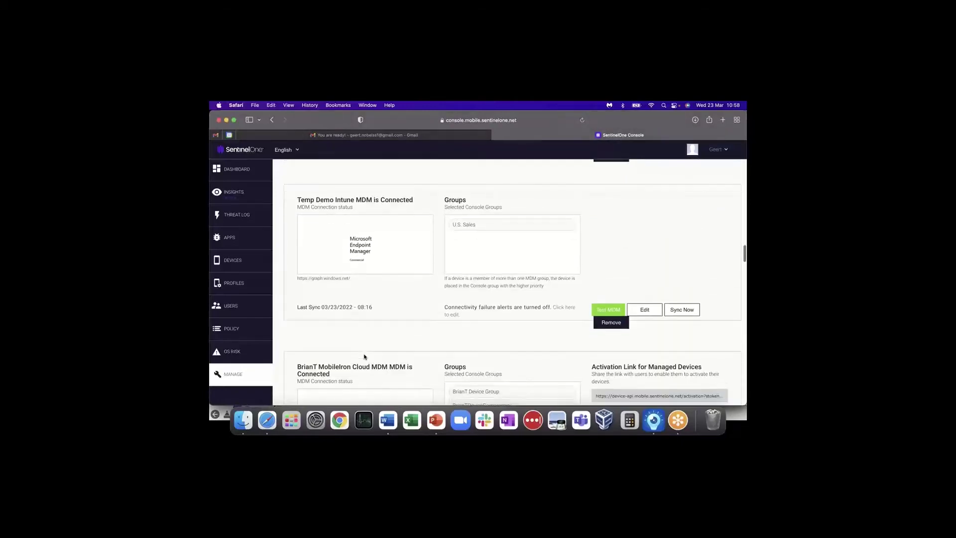
pyautogui.scroll(-4, 364, 356)
pyautogui.scroll(10, 366, 329)
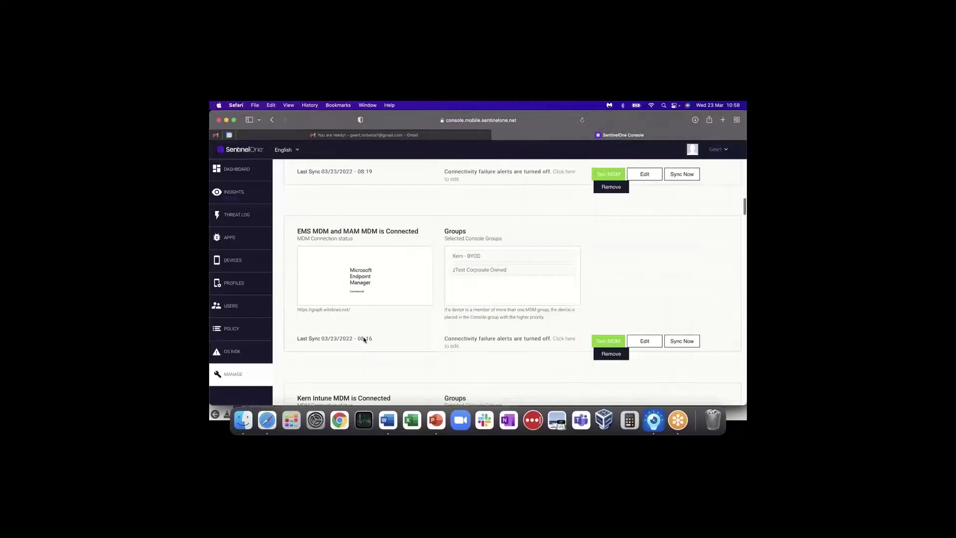
pyautogui.scroll(10, 364, 339)
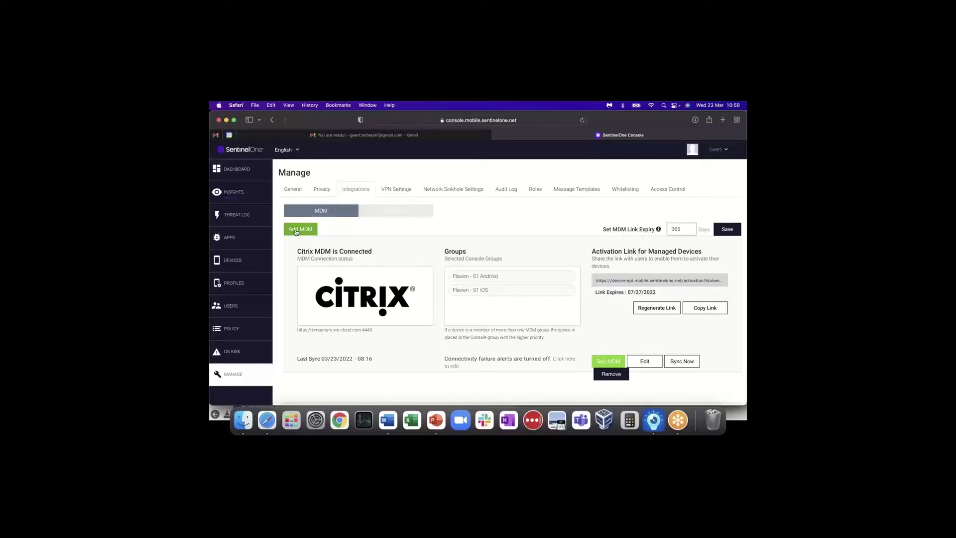
pyautogui.click(296, 230)
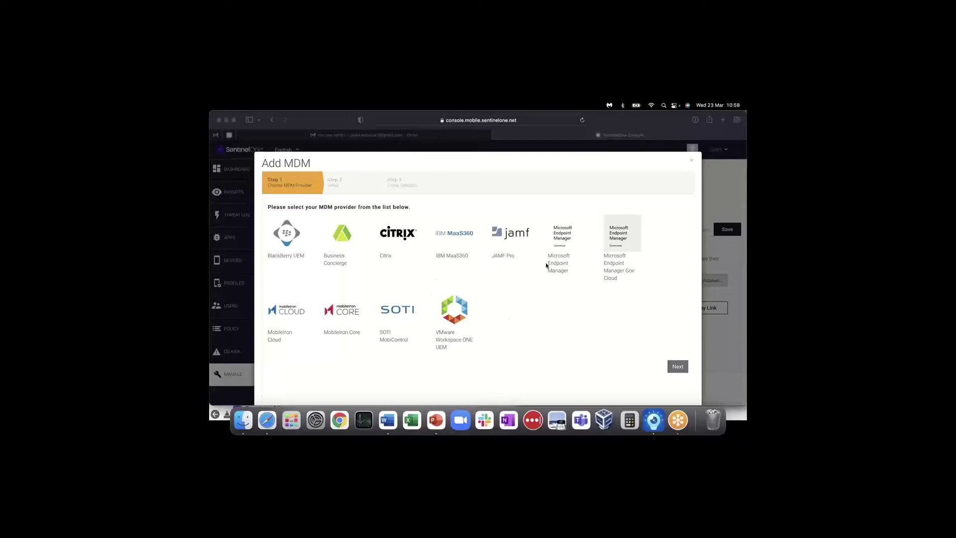
pyautogui.click(559, 242)
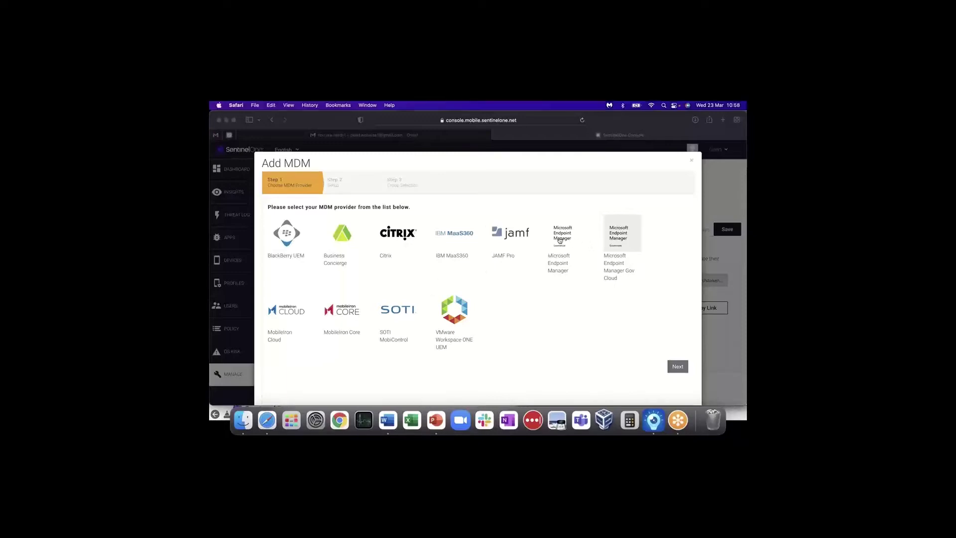
pyautogui.click(560, 243)
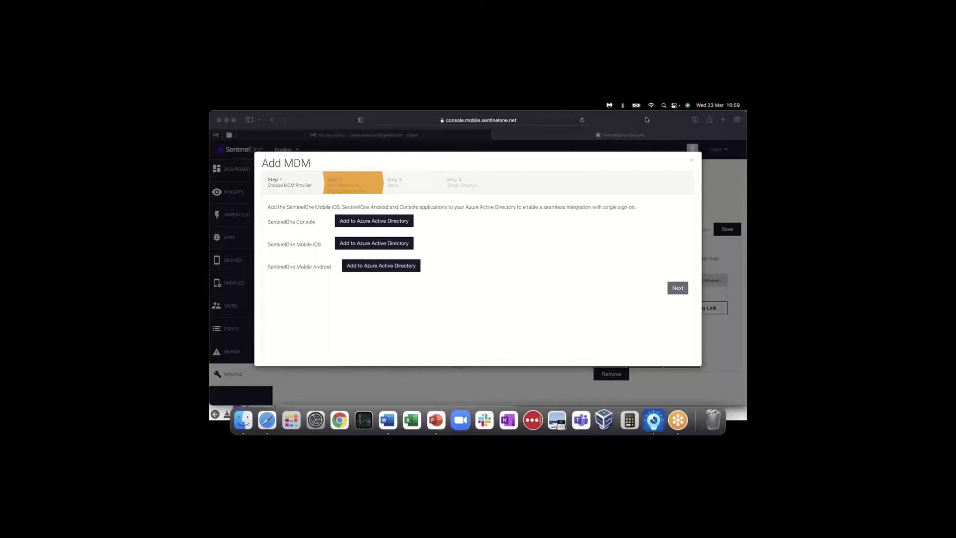
pyautogui.click(691, 162)
pyautogui.click(691, 162)
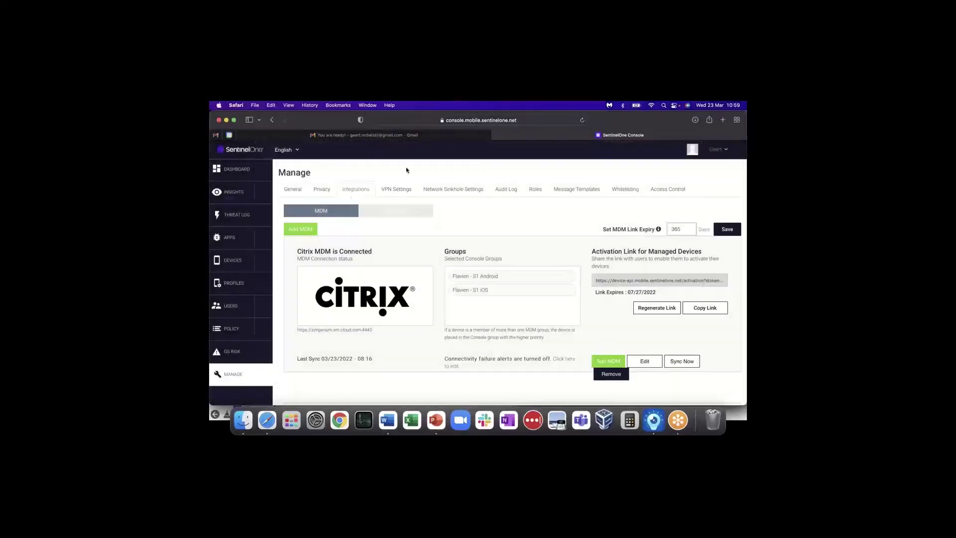
pyautogui.click(305, 231)
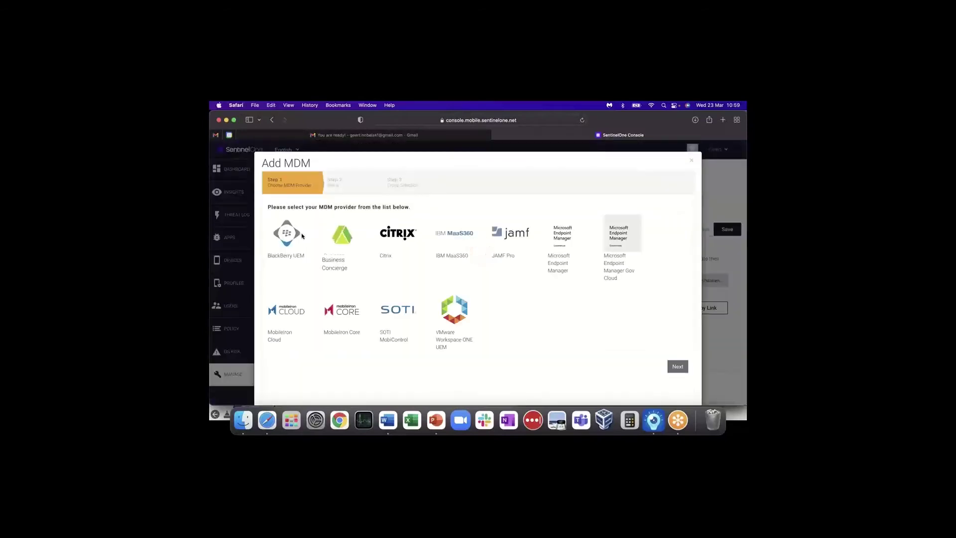
pyautogui.click(403, 316)
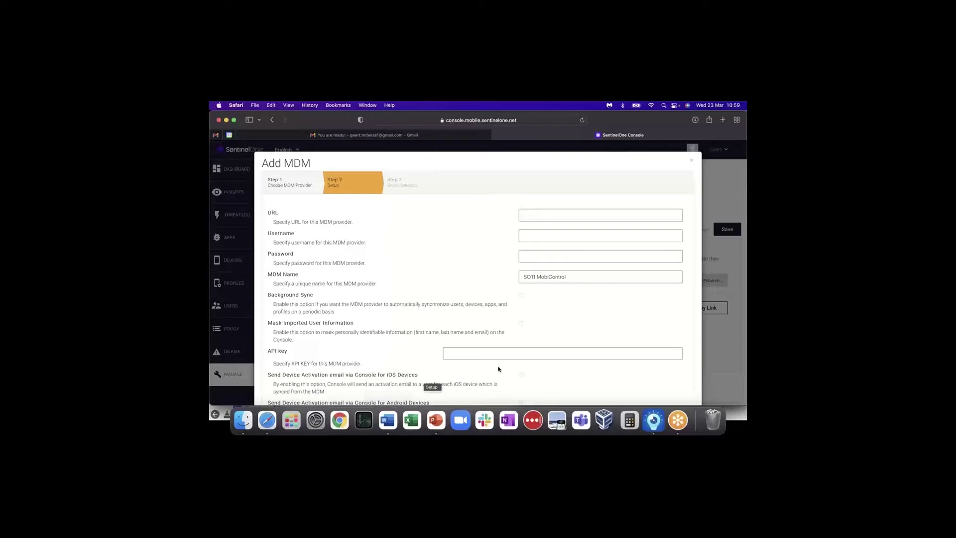
pyautogui.scroll(-5, 420, 363)
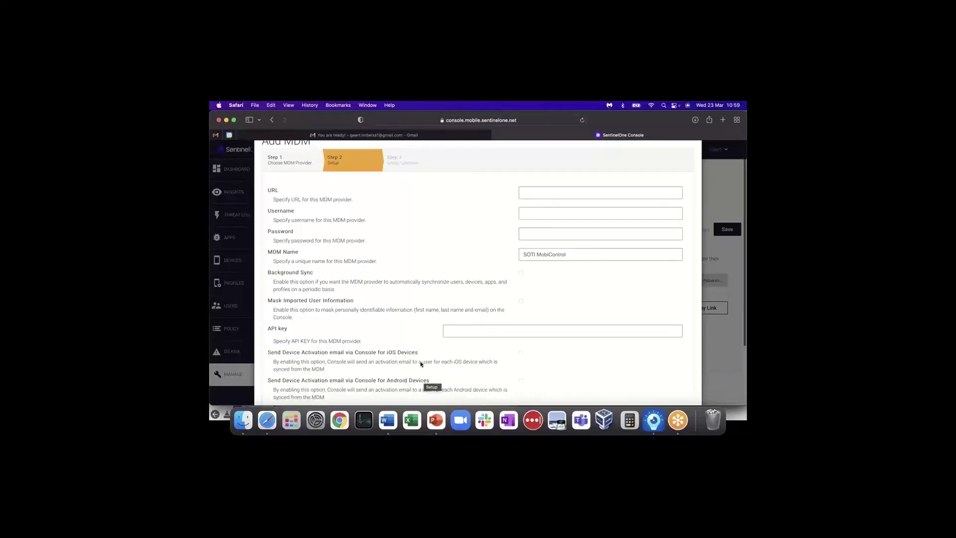
pyautogui.scroll(5, 386, 274)
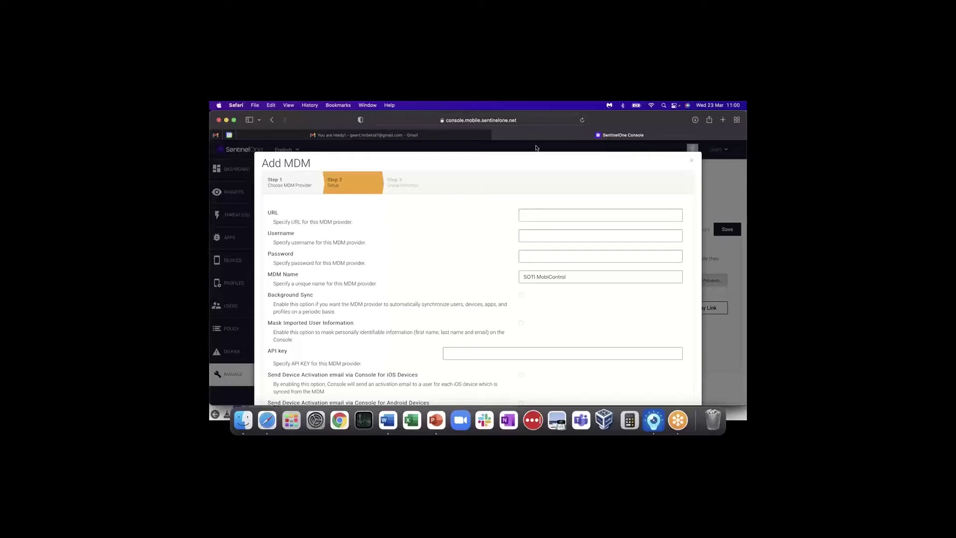
pyautogui.click(692, 163)
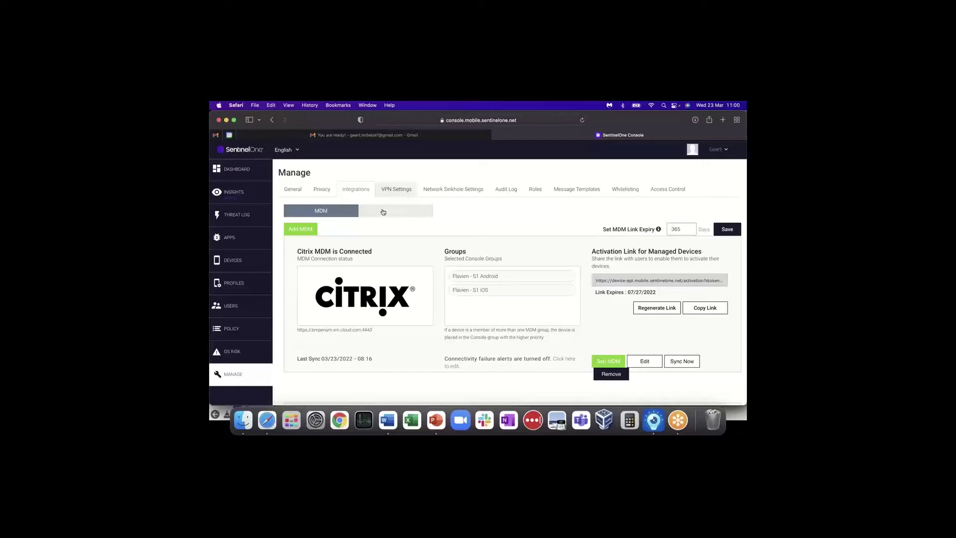
# - Start a new Data Export integration to list Defender ATP, Azure Sentinel, Amazon Kinesis and SIEM options
pyautogui.click(398, 218)
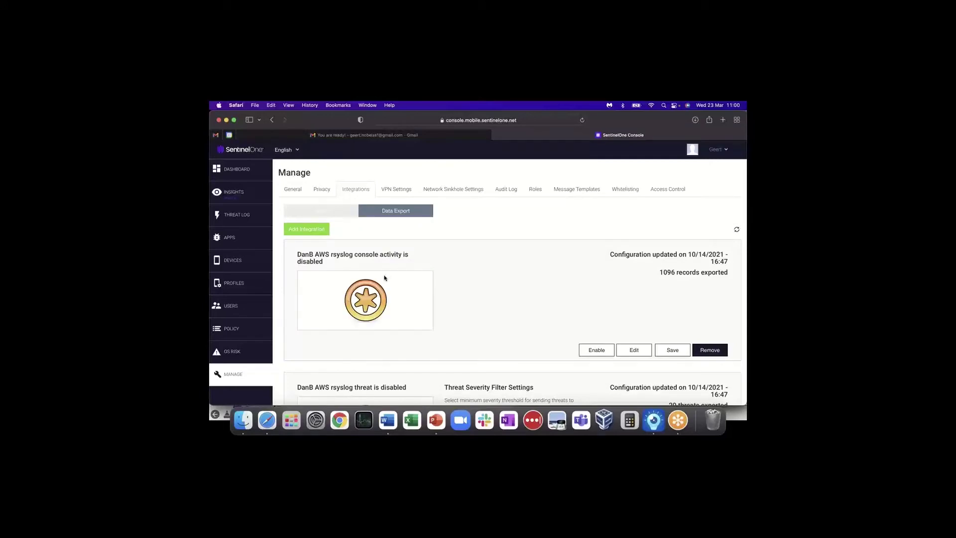
pyautogui.click(308, 230)
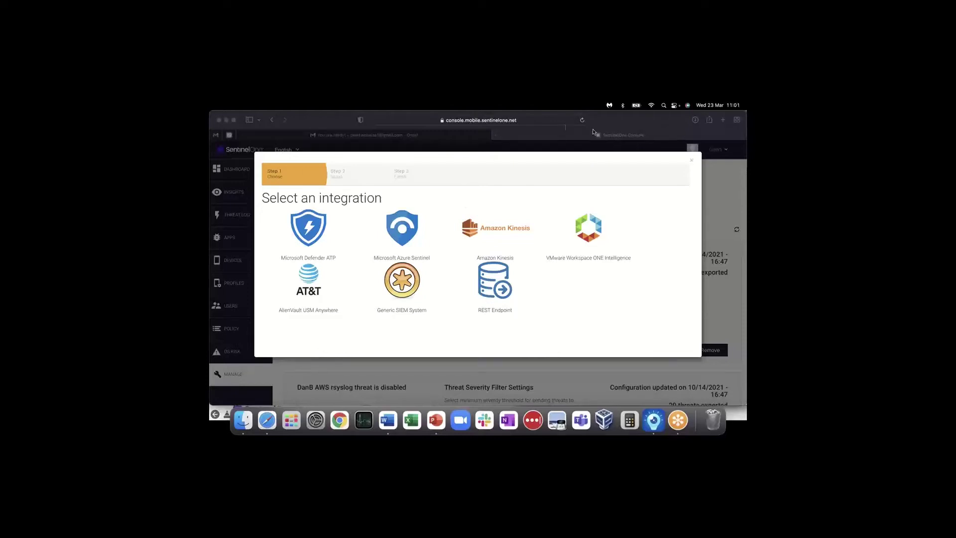
# - Close the integration wizard without adding one, back to the DanB AWS rsyslog Data Export list
pyautogui.click(692, 161)
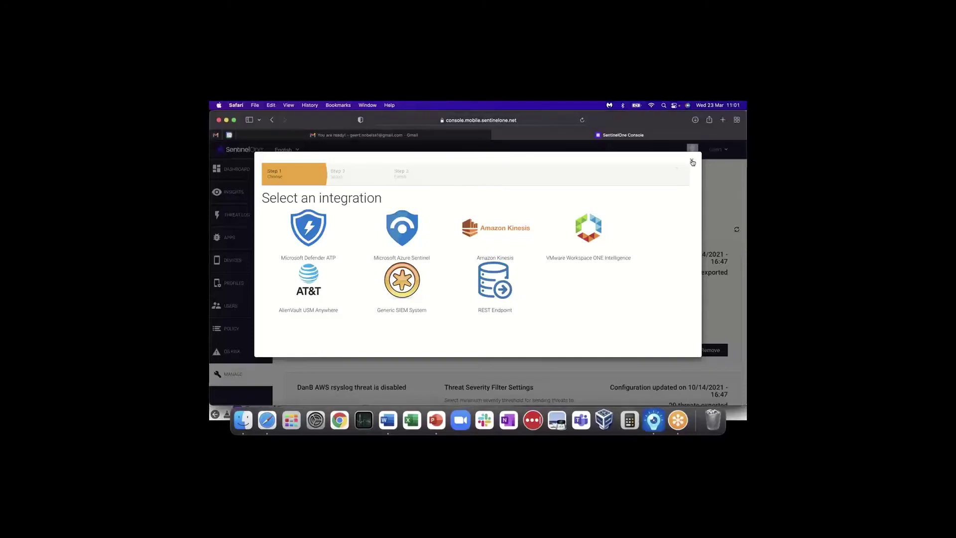
pyautogui.click(693, 161)
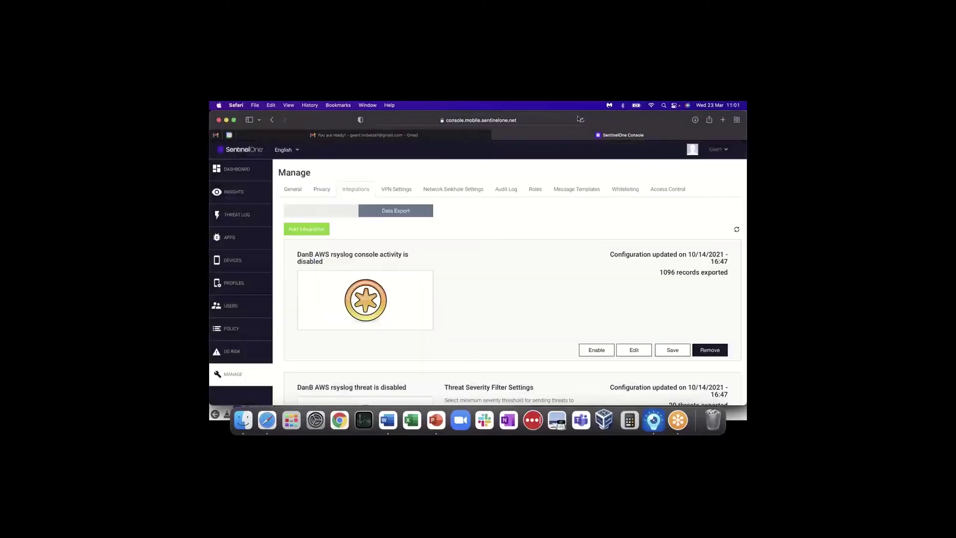
pyautogui.click(688, 105)
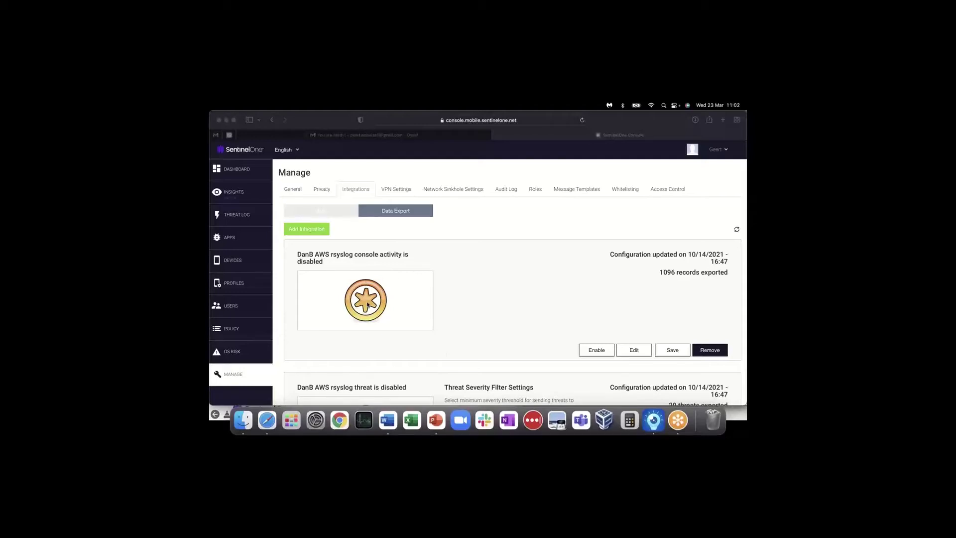
# - Open the Threat Policy table, search the group list for 'demo', and keep Default Group selected
pyautogui.click(236, 331)
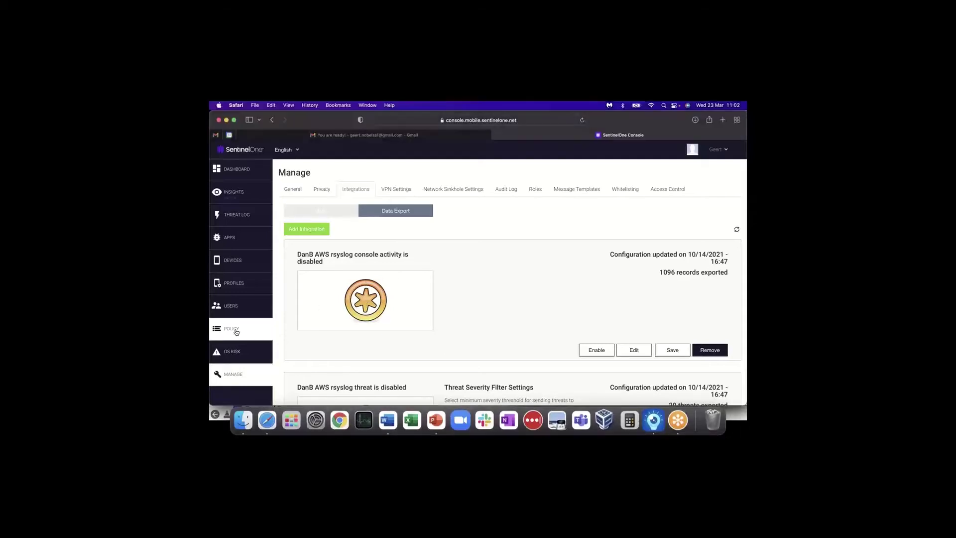
pyautogui.click(237, 331)
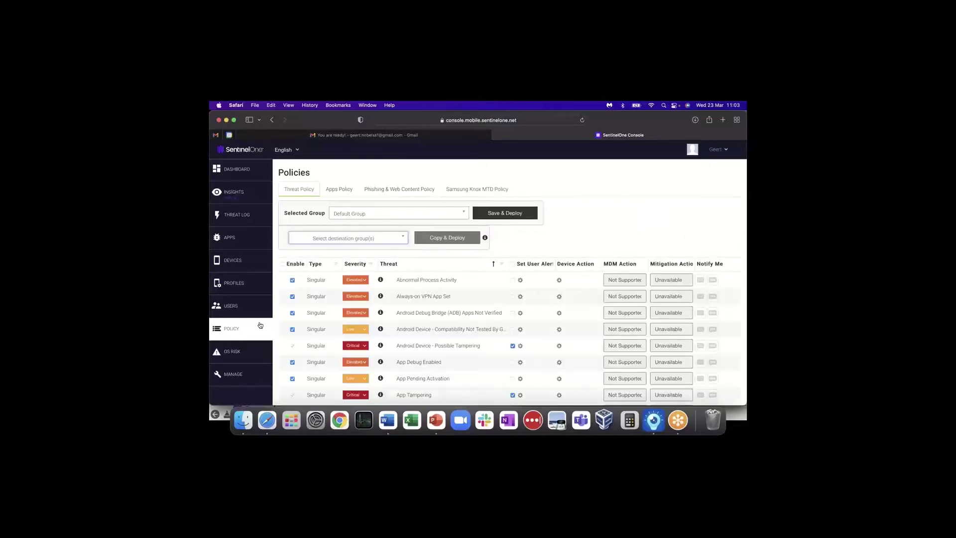
pyautogui.click(411, 216)
pyautogui.scroll(-3, 367, 289)
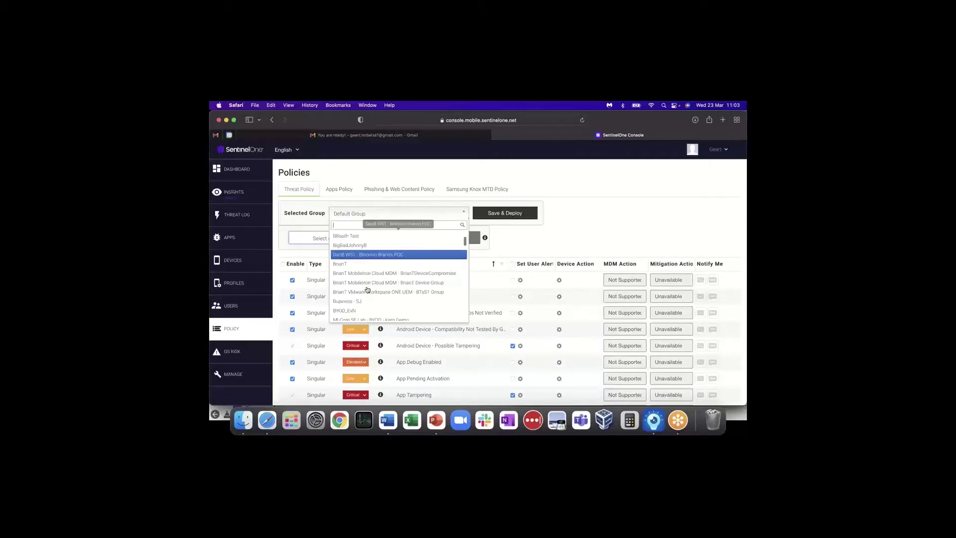
pyautogui.scroll(-5, 367, 289)
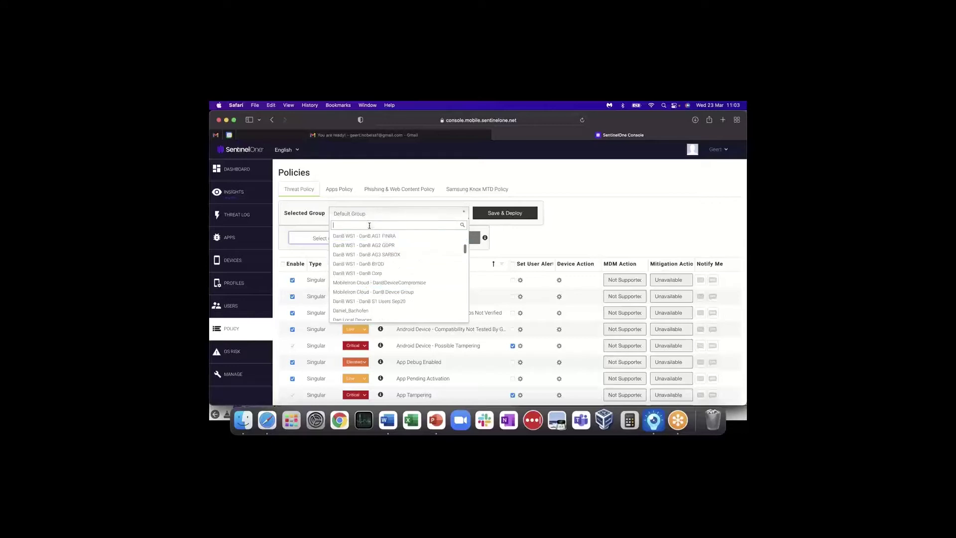
pyautogui.write('demo')
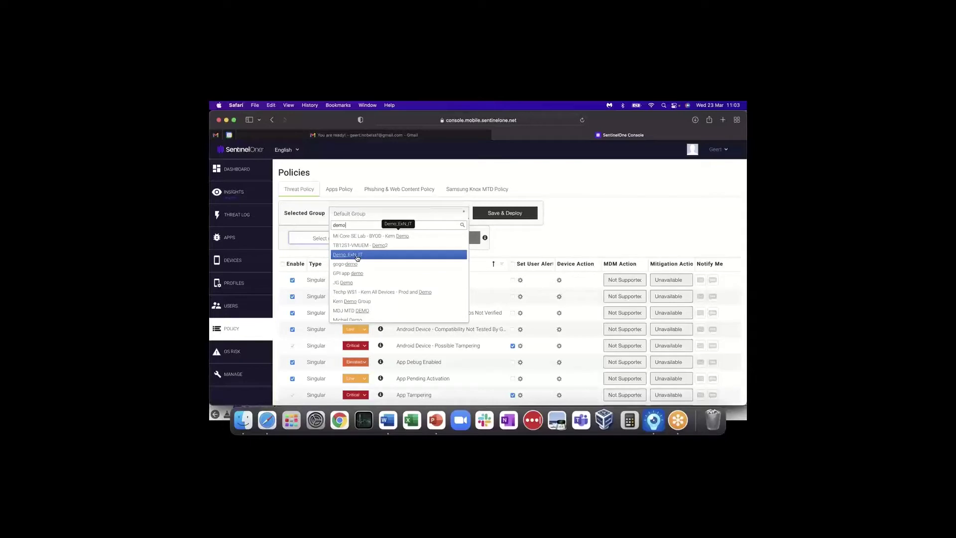
pyautogui.click(551, 244)
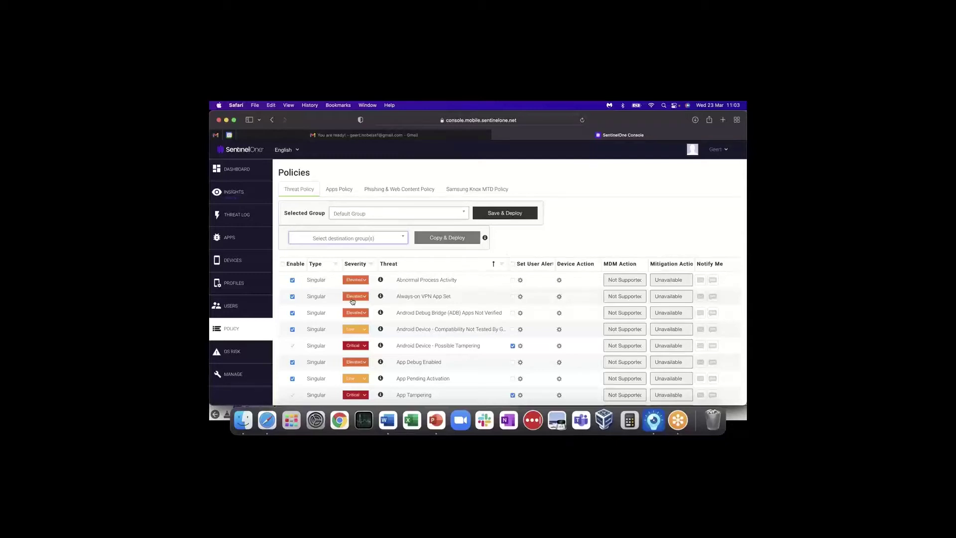
pyautogui.scroll(-15, 357, 328)
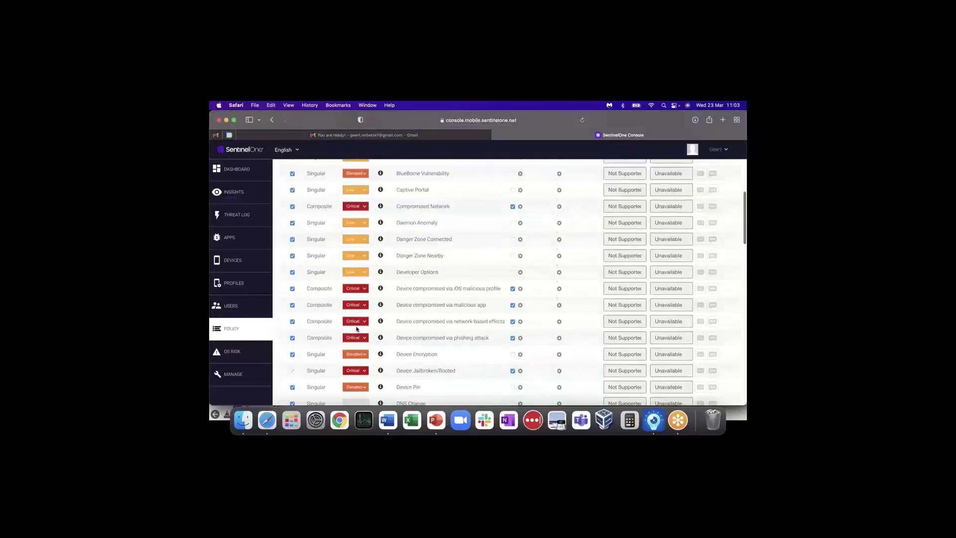
pyautogui.scroll(-5, 356, 328)
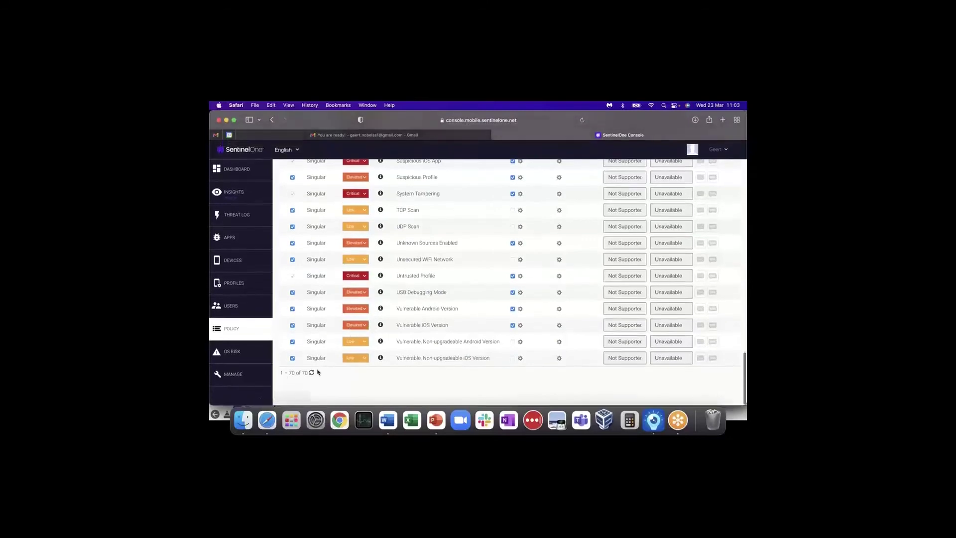
pyautogui.scroll(20, 324, 359)
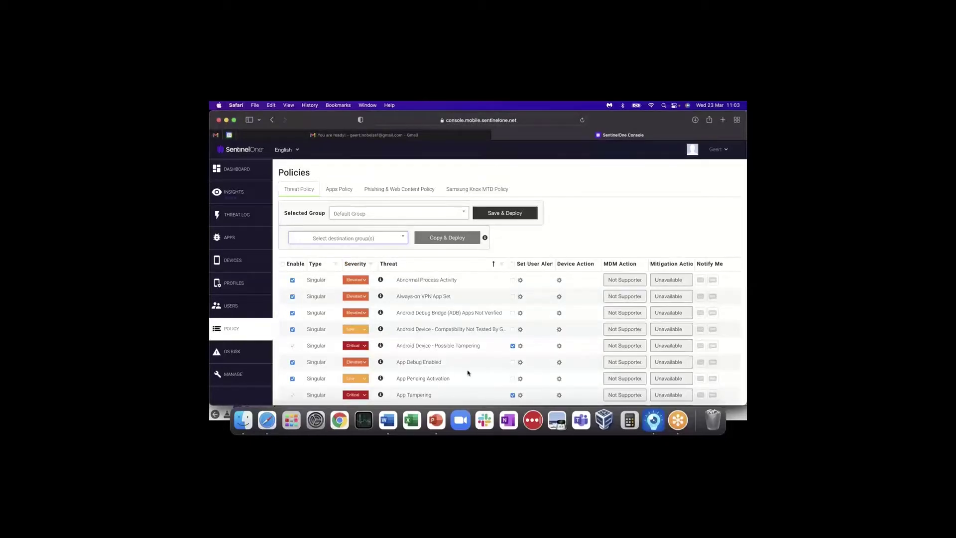
pyautogui.scroll(-3, 467, 372)
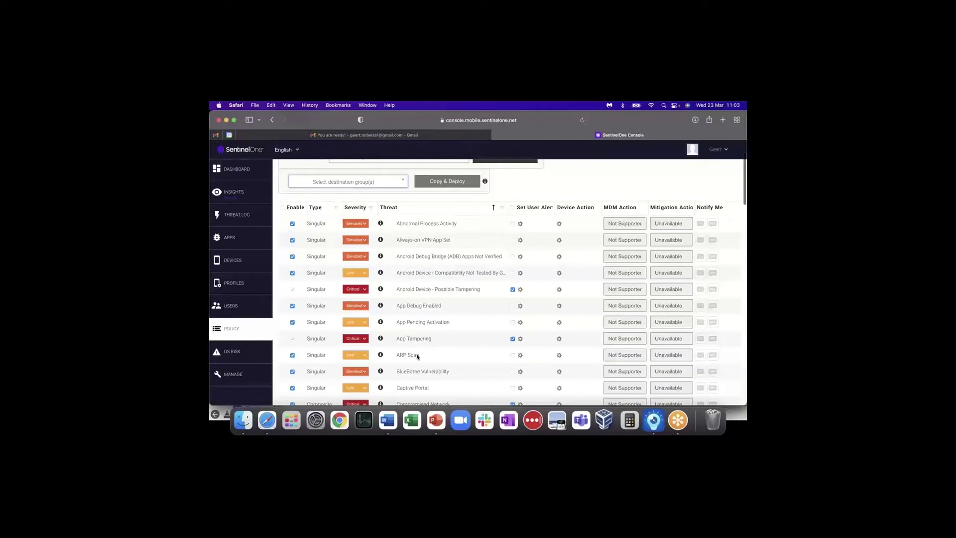
pyautogui.scroll(-4, 417, 355)
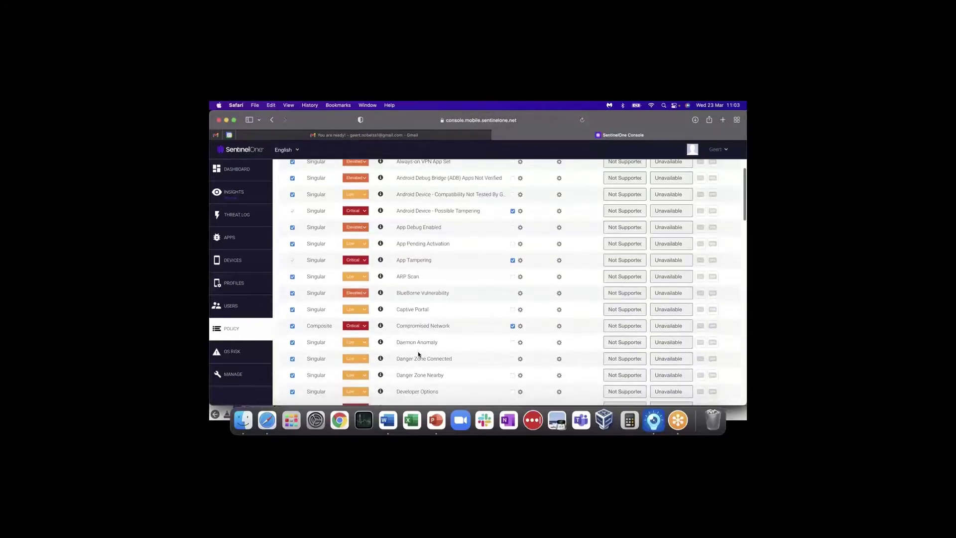
pyautogui.scroll(-9, 418, 354)
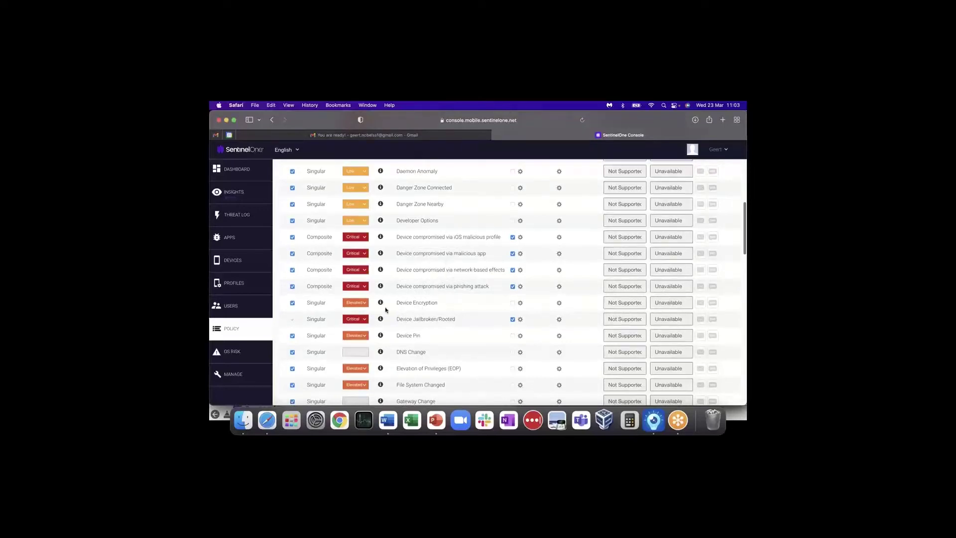
pyautogui.scroll(-4, 404, 337)
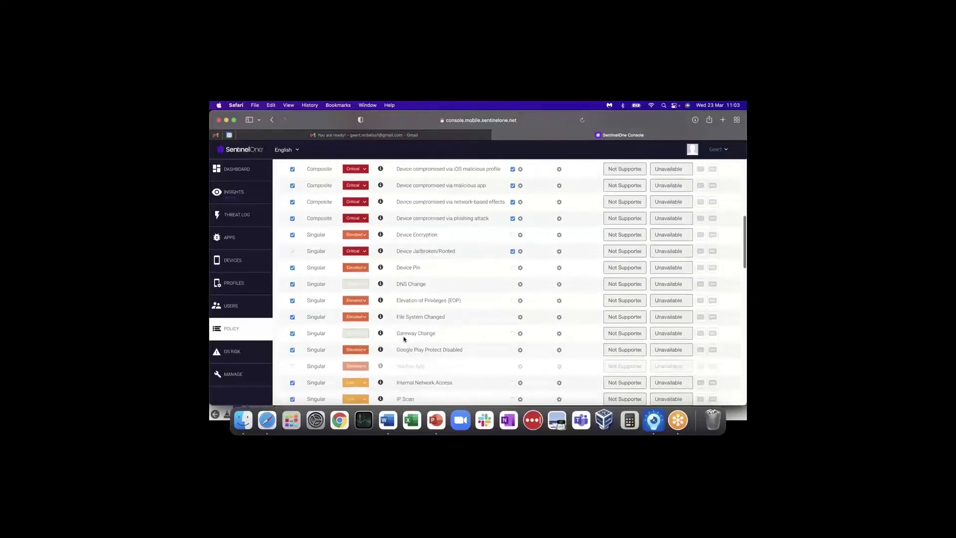
pyautogui.scroll(-8, 404, 338)
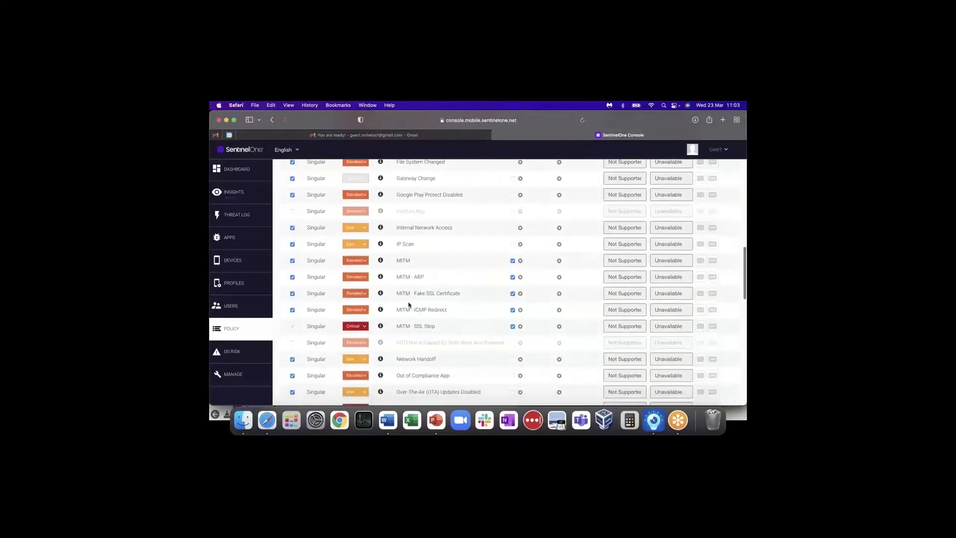
pyautogui.scroll(-4, 409, 314)
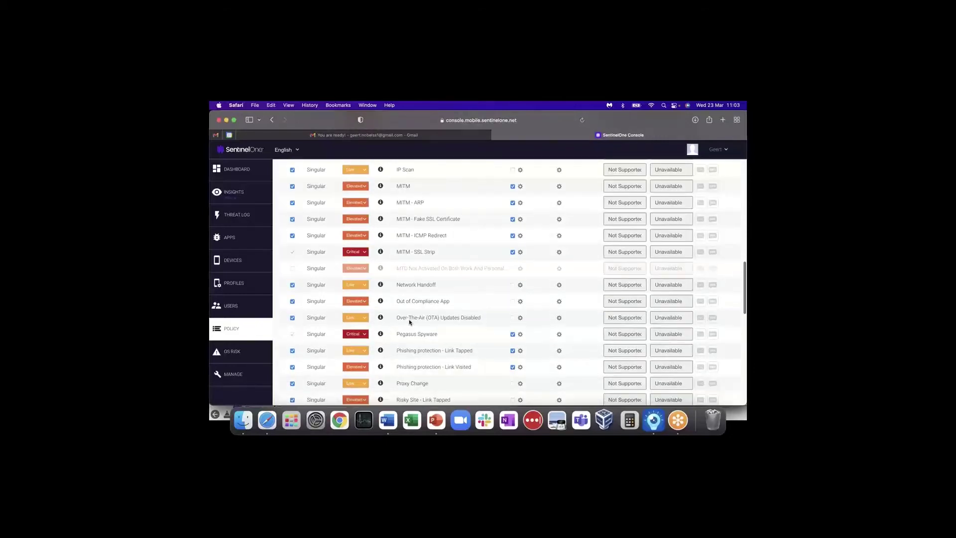
pyautogui.scroll(-3, 409, 322)
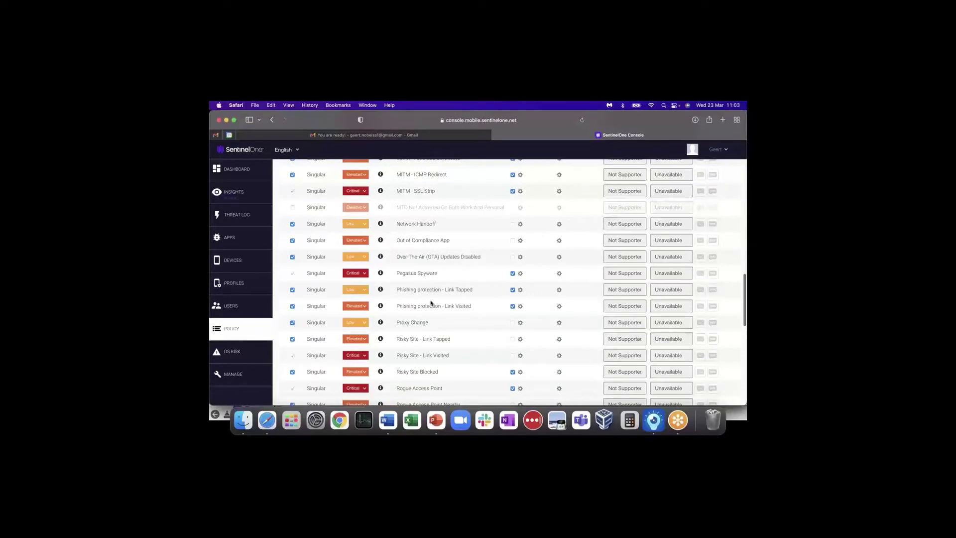
pyautogui.scroll(-3, 431, 302)
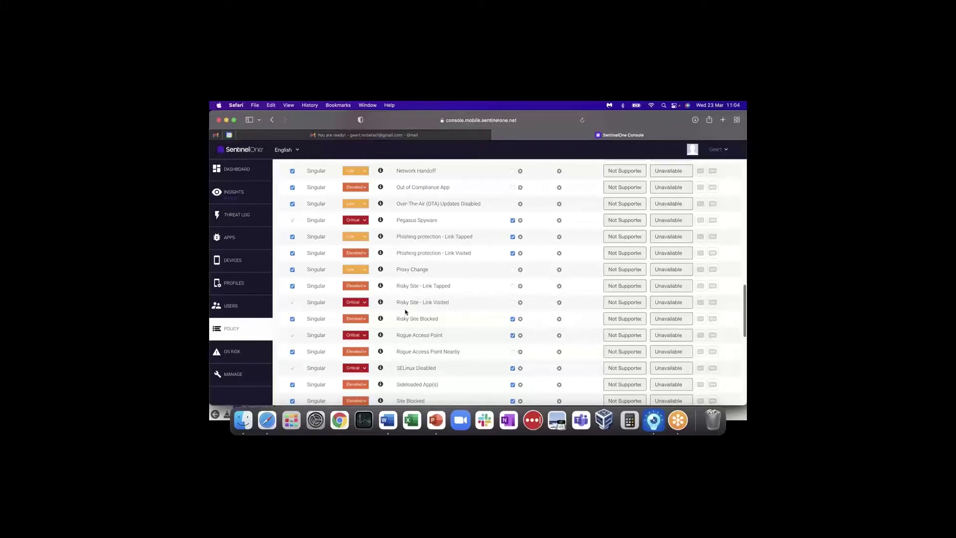
pyautogui.scroll(15, 406, 311)
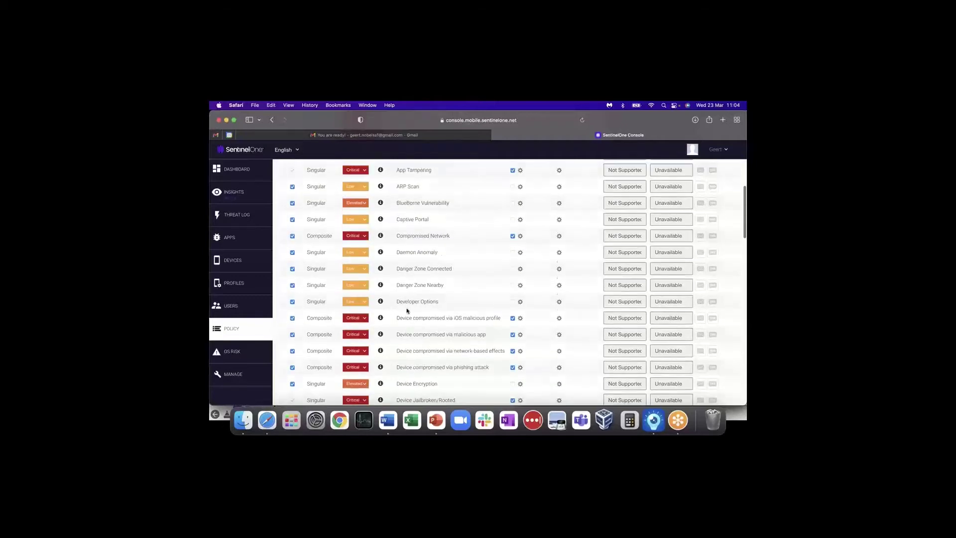
pyautogui.scroll(2, 406, 311)
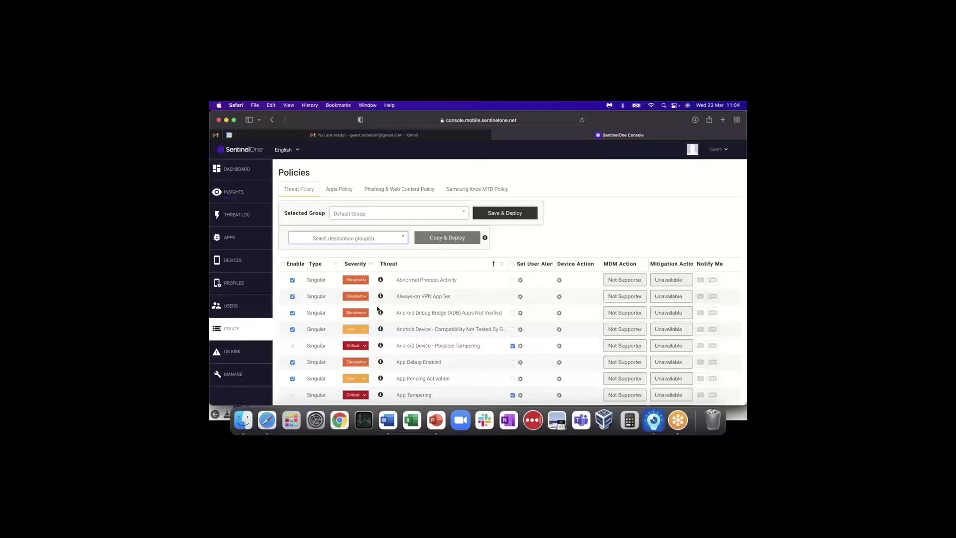
pyautogui.scroll(-5, 378, 310)
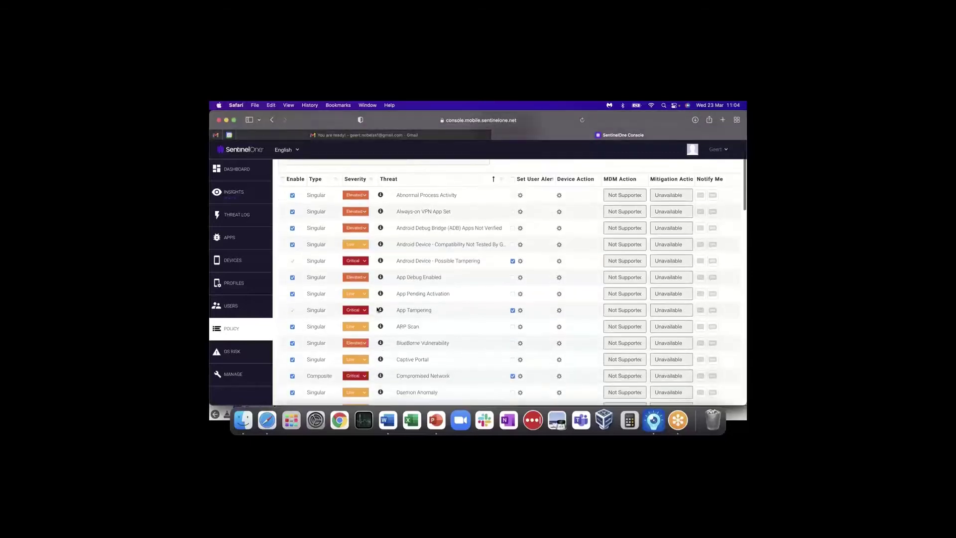
pyautogui.scroll(-1, 378, 310)
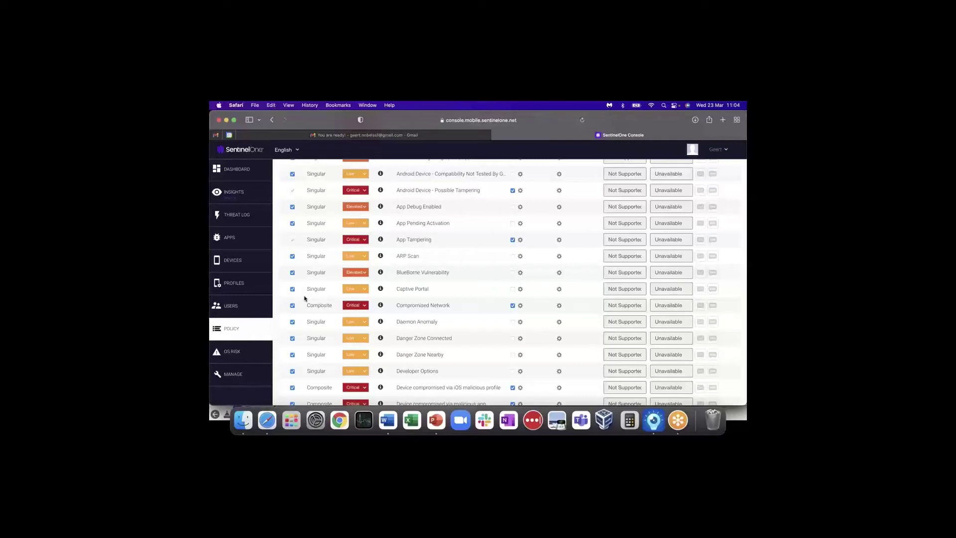
pyautogui.scroll(5, 305, 298)
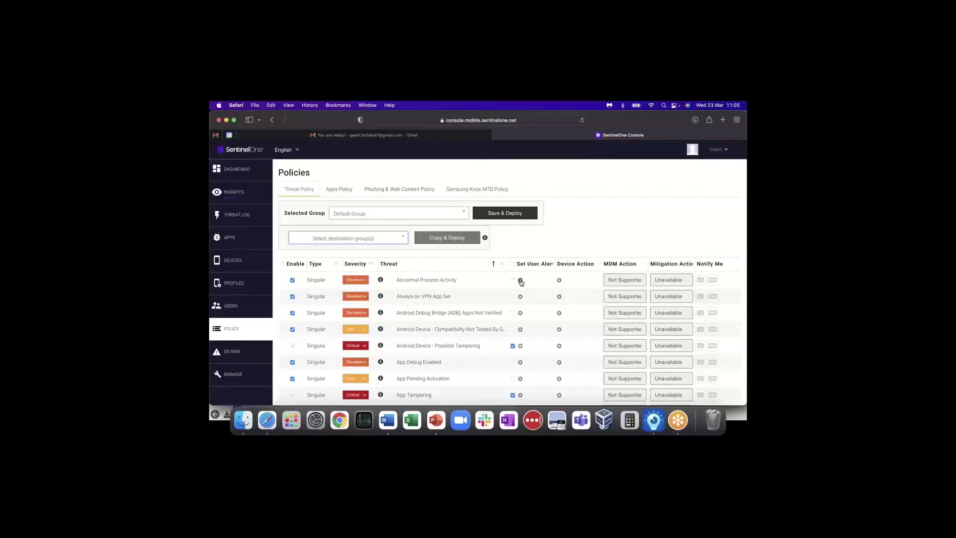
pyautogui.click(521, 281)
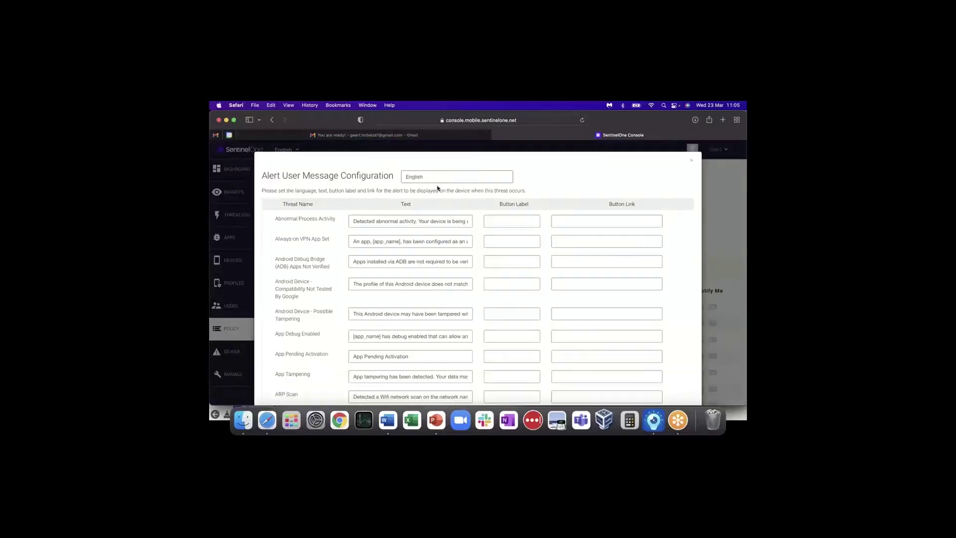
pyautogui.moveTo(353, 221); pyautogui.dragTo(481, 222)
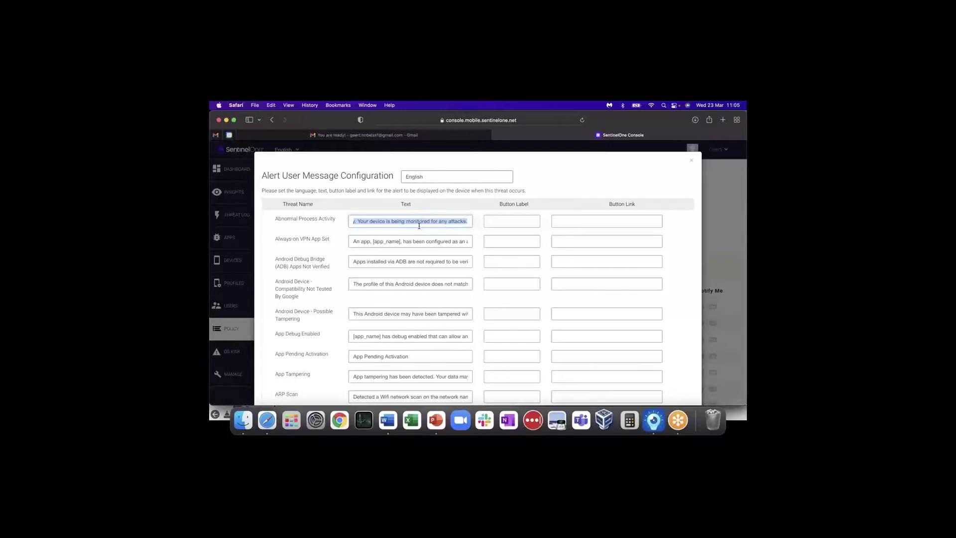
pyautogui.click(433, 177)
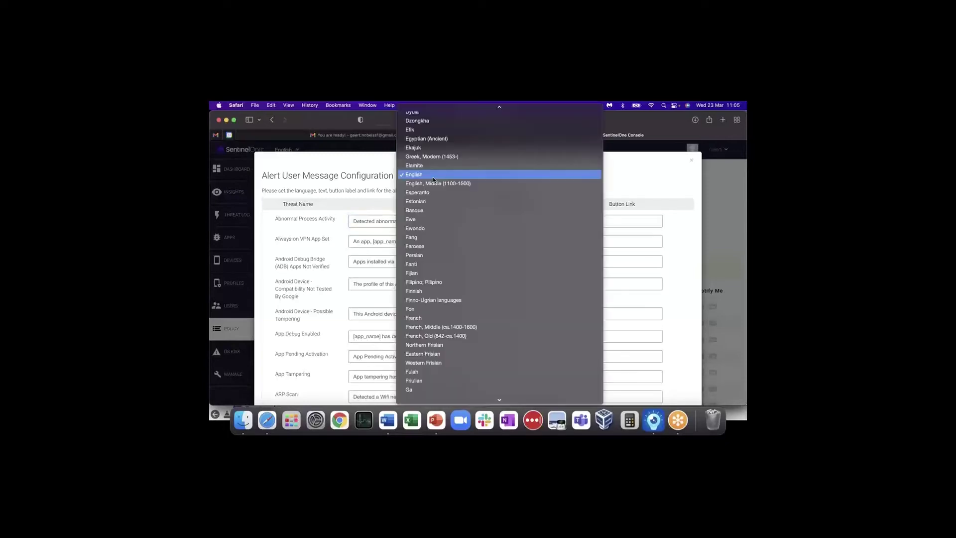
pyautogui.scroll(-10, 450, 257)
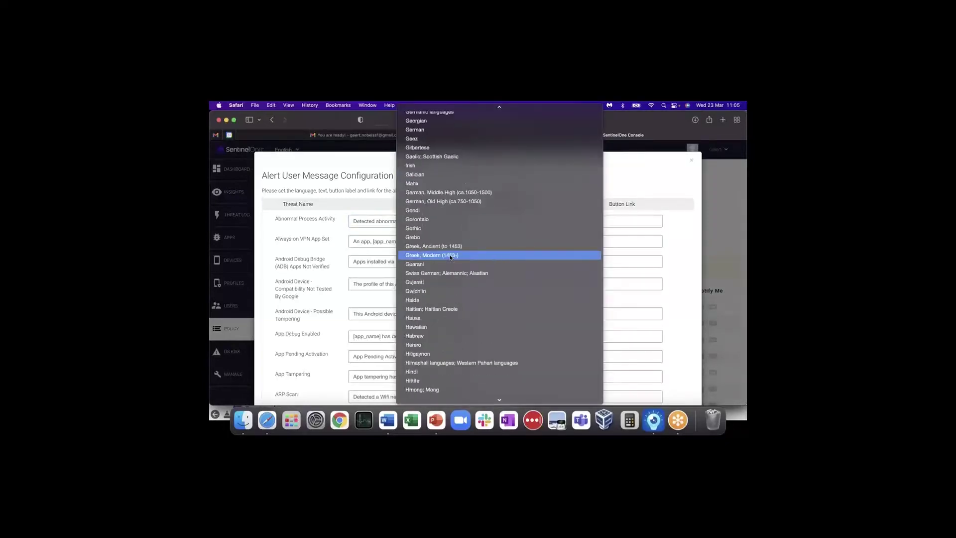
pyautogui.scroll(-8, 451, 256)
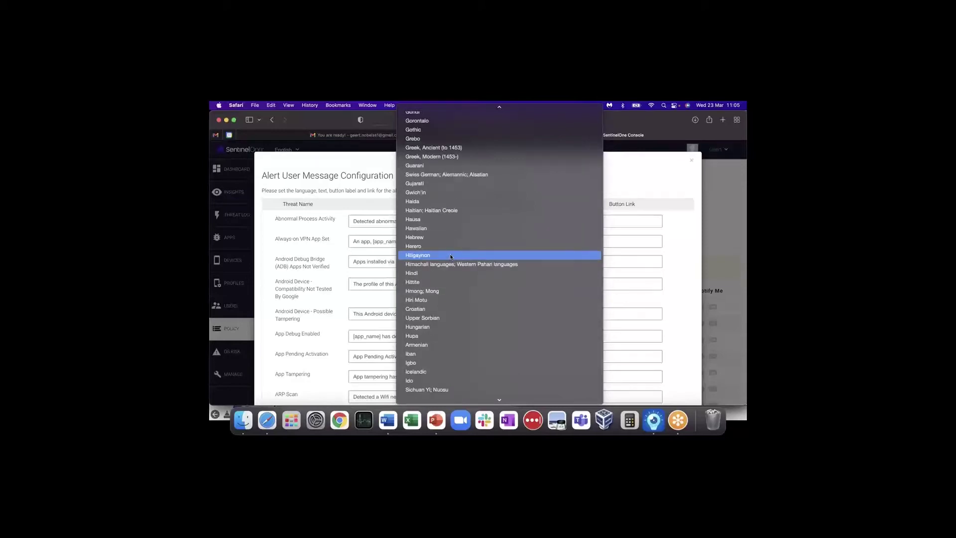
pyautogui.scroll(-5, 451, 257)
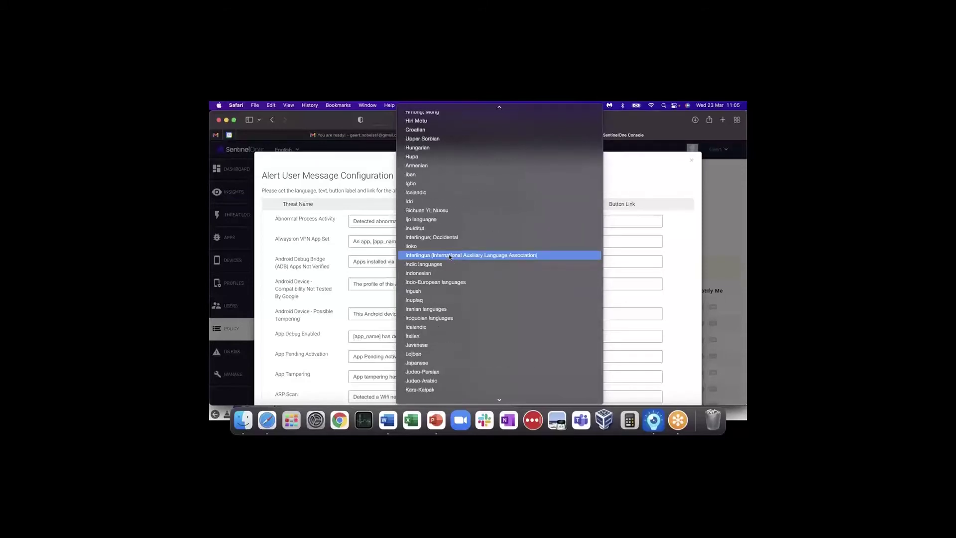
pyautogui.scroll(-1, 451, 256)
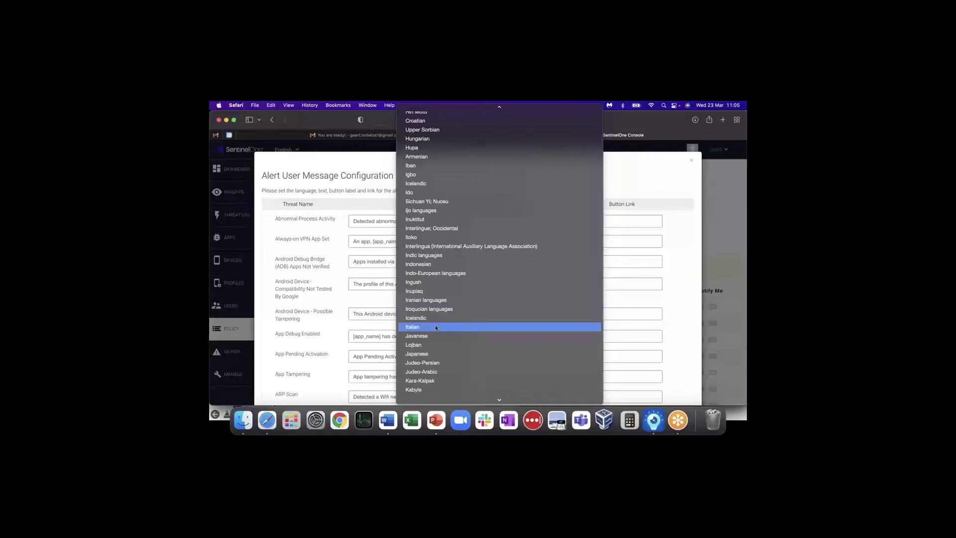
pyautogui.scroll(15, 440, 288)
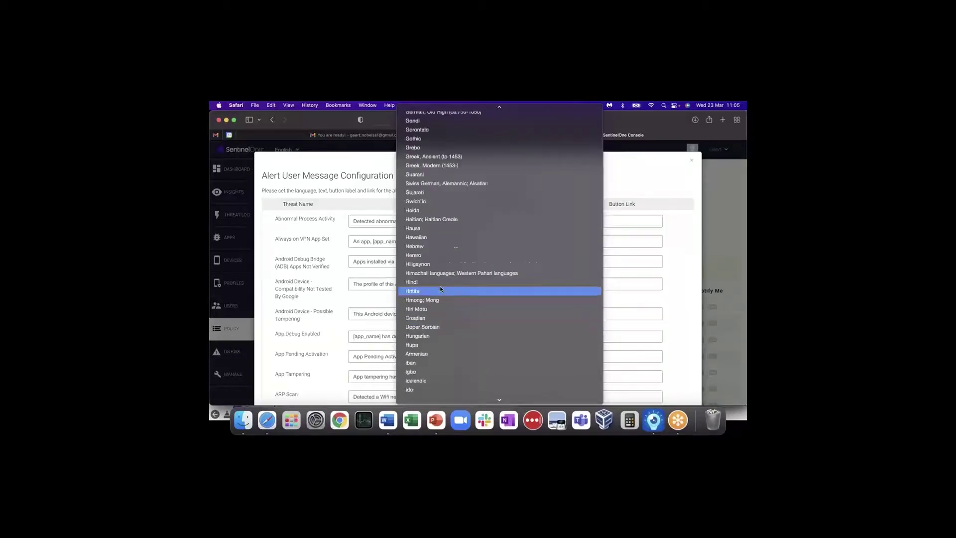
pyautogui.scroll(5, 440, 286)
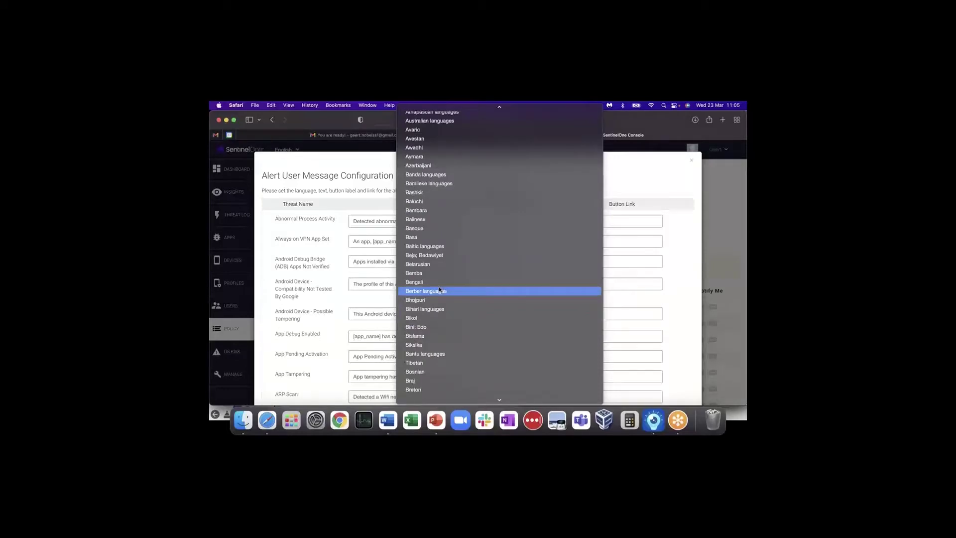
pyautogui.scroll(-8, 440, 289)
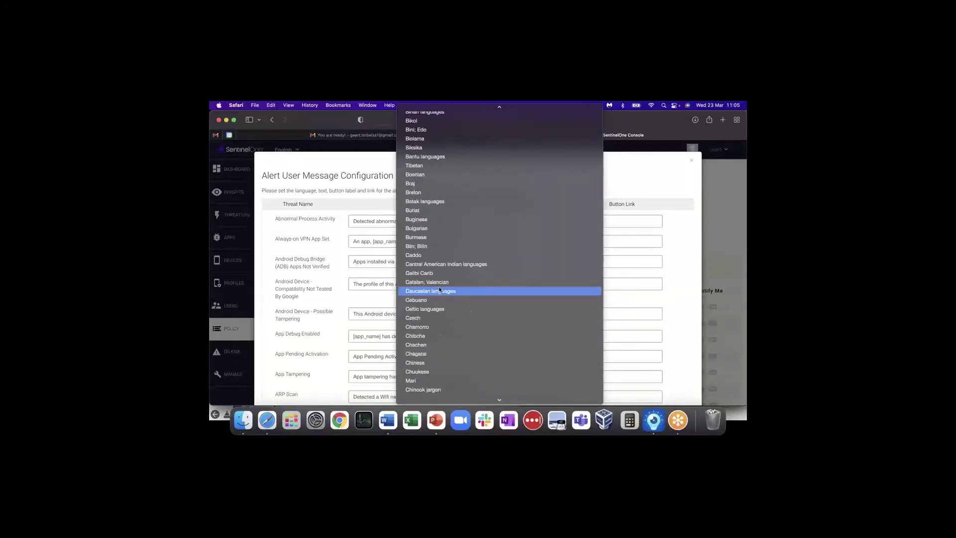
pyautogui.scroll(-7, 440, 289)
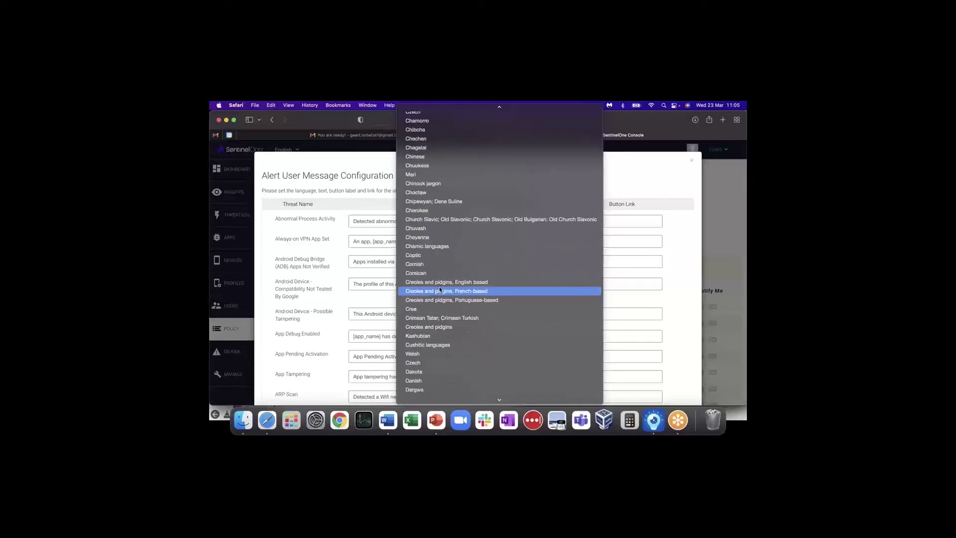
pyautogui.scroll(-4, 439, 290)
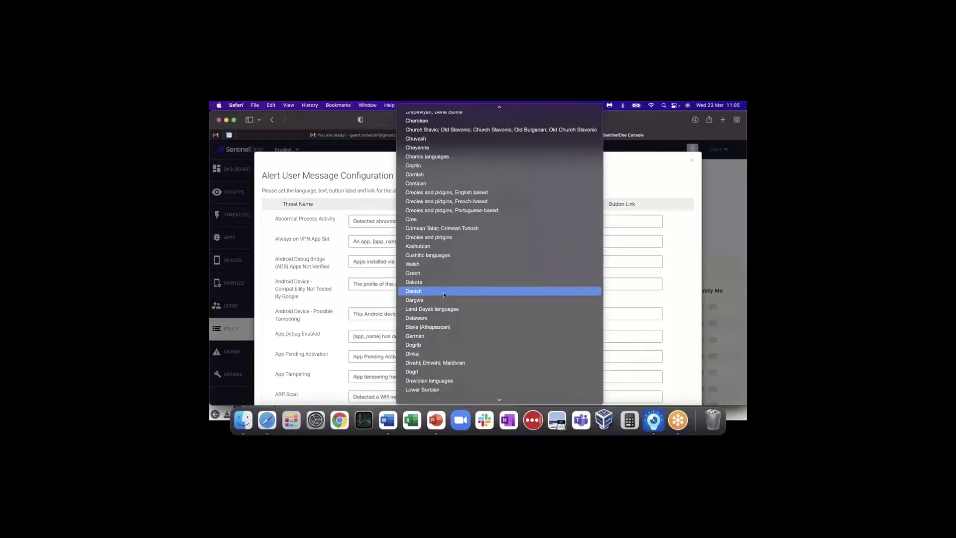
pyautogui.scroll(-4, 440, 295)
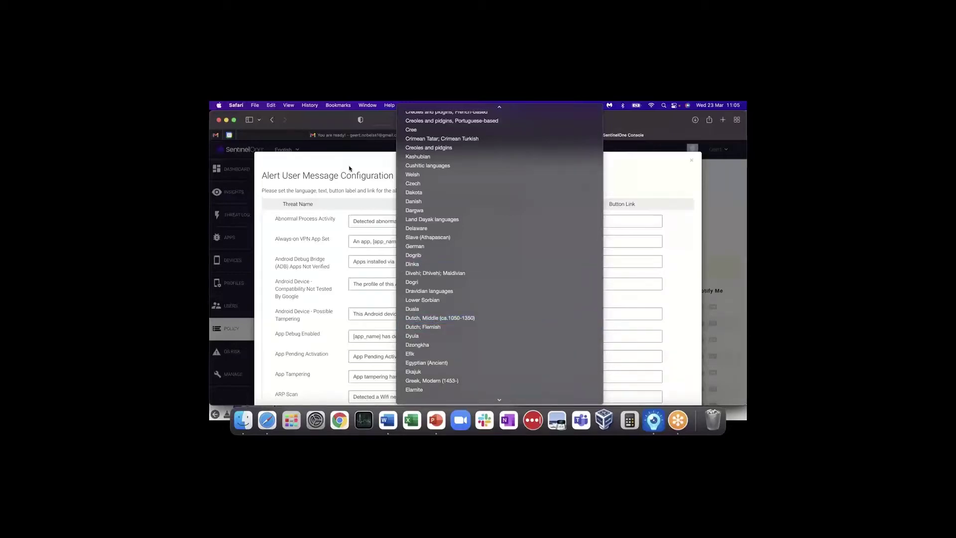
pyautogui.click(349, 169)
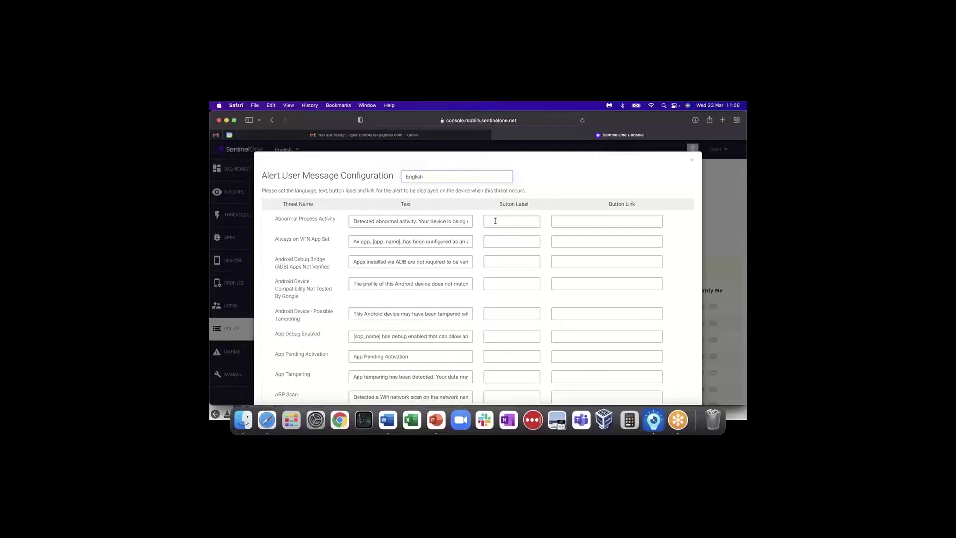
# - Label the Abnormal Process Activity alert button 'CONTACT IT', leave its link empty, and close the dialog
pyautogui.write('ONTACT IT')
pyautogui.click(557, 223)
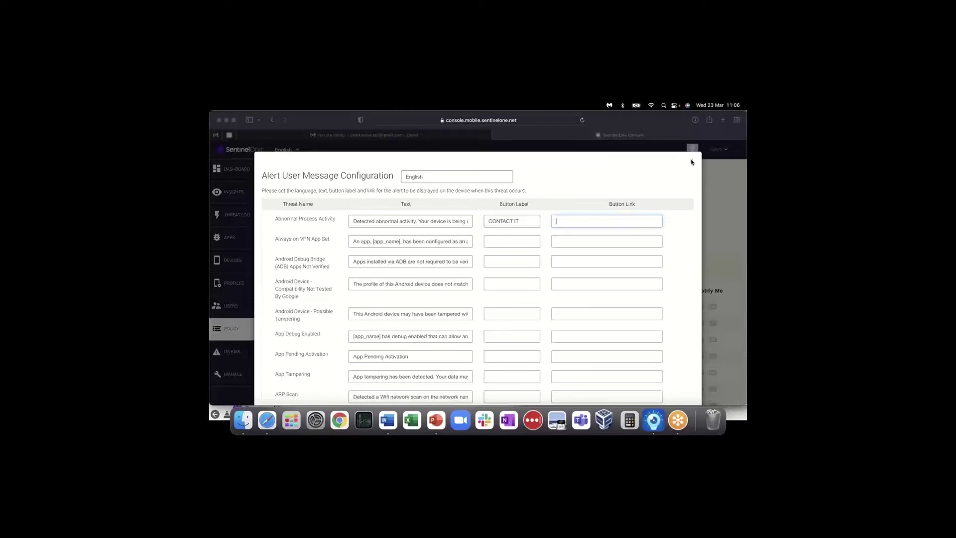
pyautogui.click(692, 162)
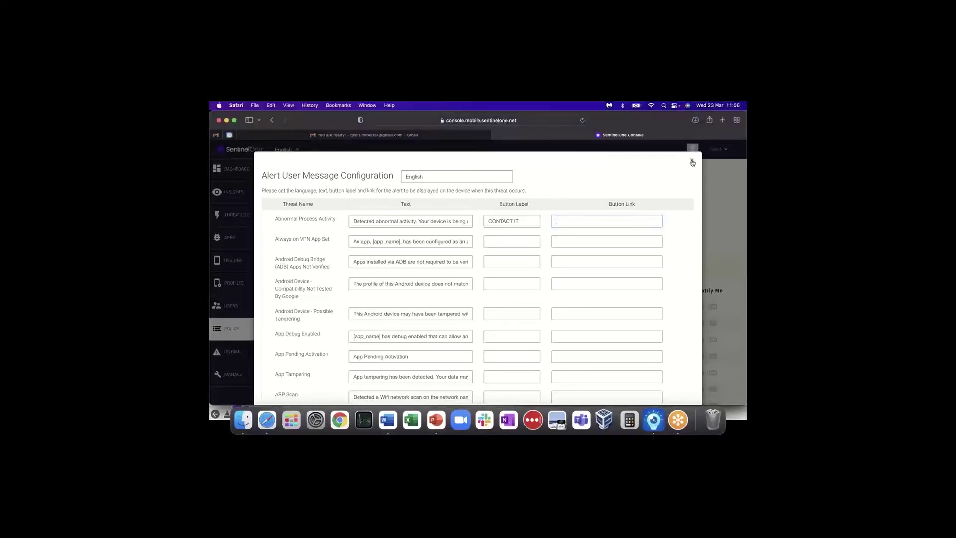
pyautogui.click(692, 161)
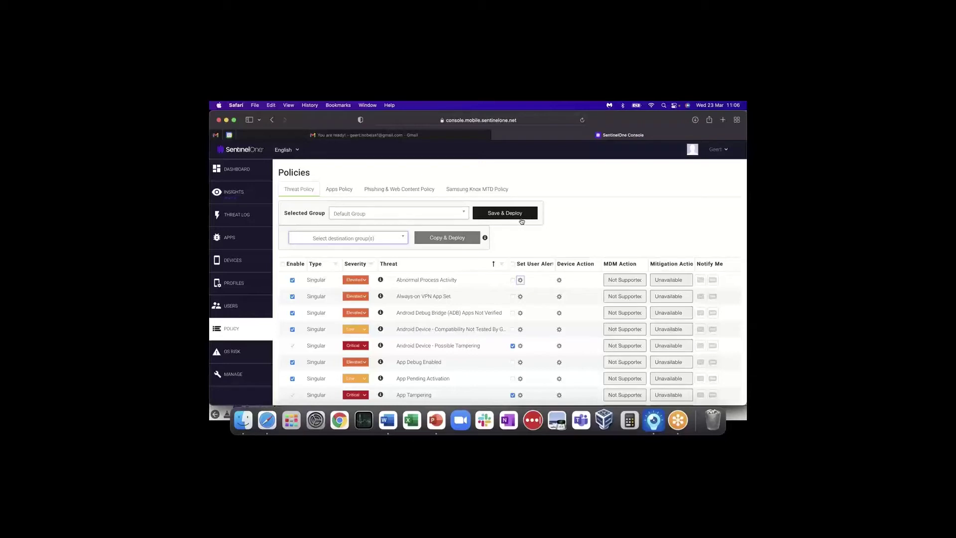
# - Save and deploy the threat policy, then bring up Device Action options for Abnormal Process Activity
pyautogui.click(521, 219)
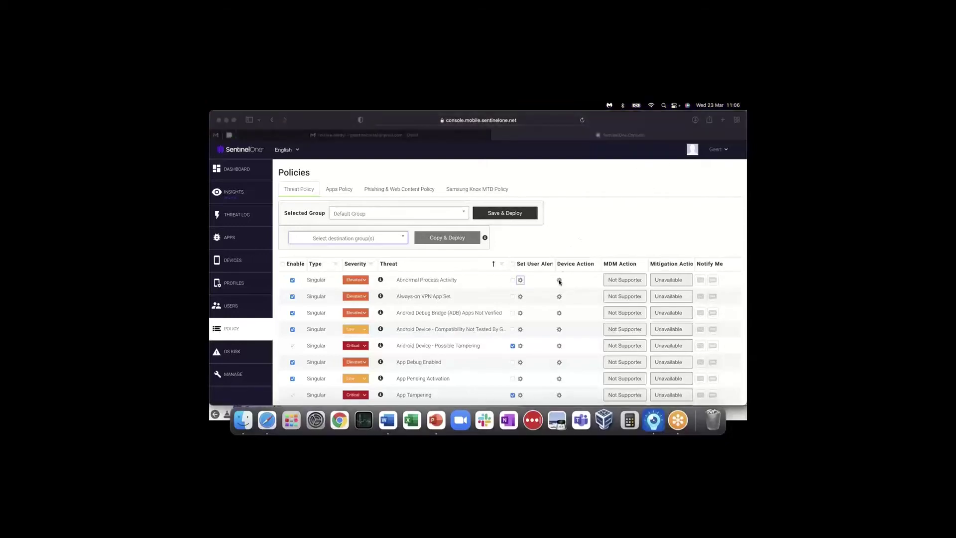
pyautogui.scroll(-3, 558, 282)
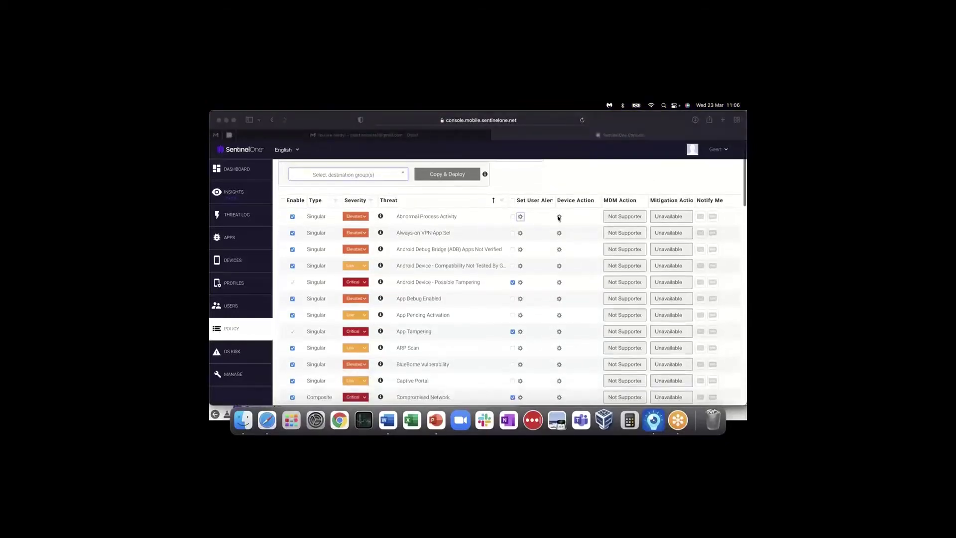
pyautogui.click(559, 217)
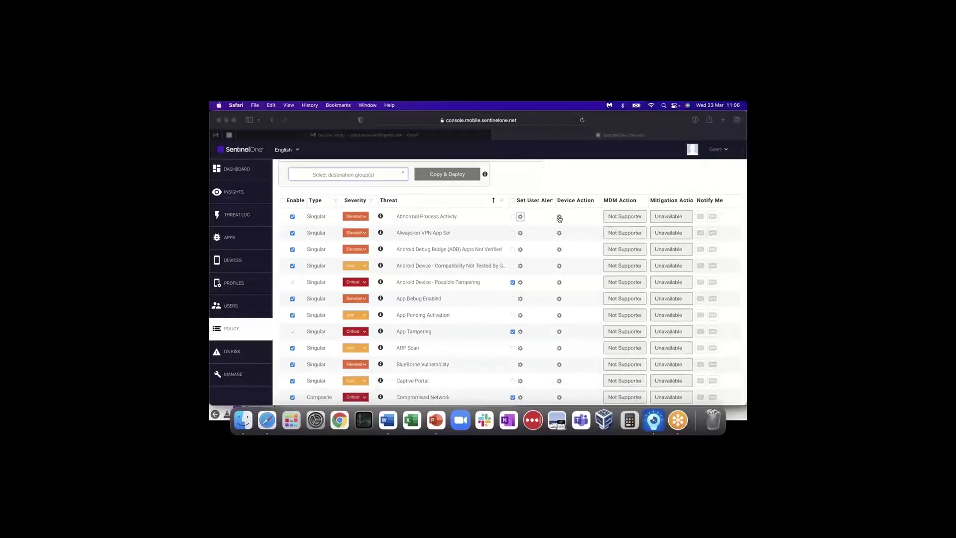
pyautogui.click(558, 217)
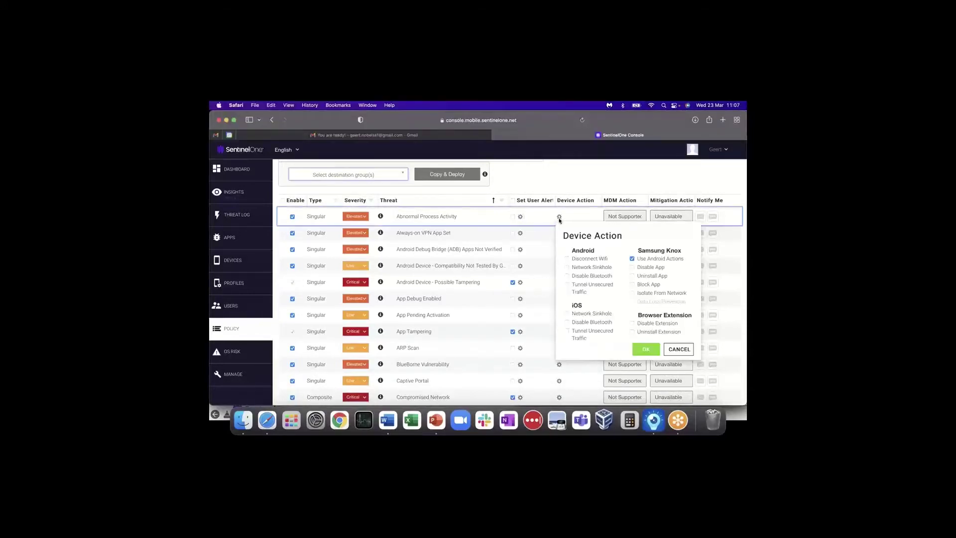
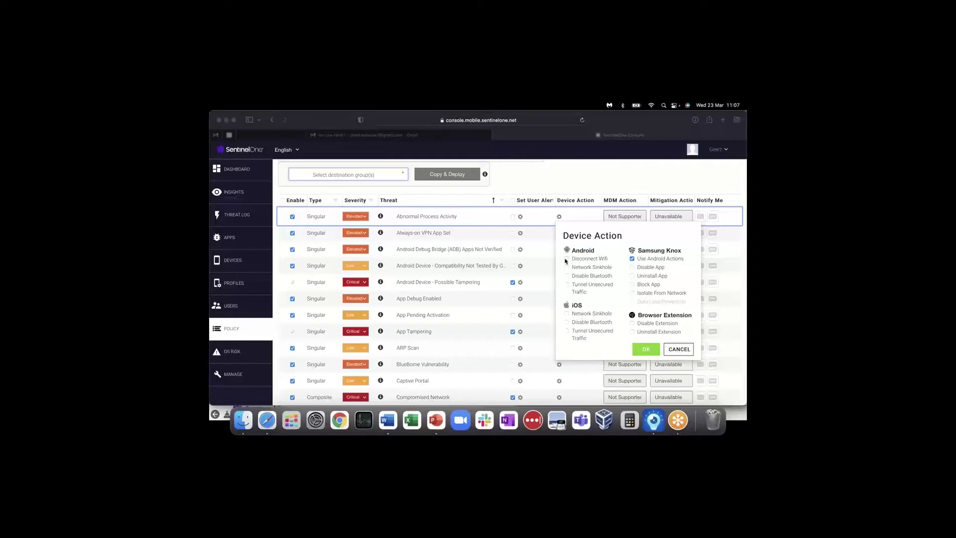
# - Tick Disconnect Wifi, Network Sinkhole, Disable Bluetooth and Tunnel Unsecured Traffic as Android responses
pyautogui.click(567, 260)
pyautogui.click(567, 259)
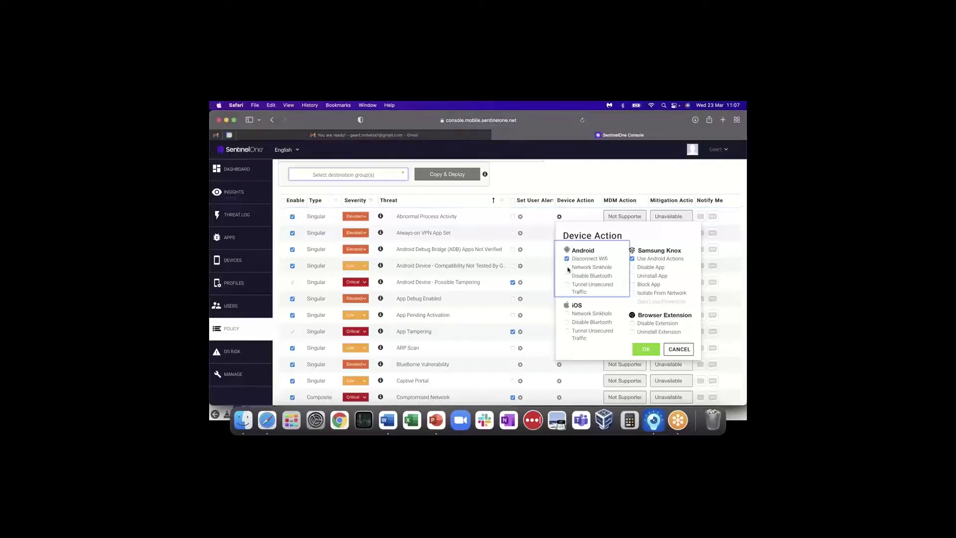
pyautogui.click(567, 268)
pyautogui.click(567, 276)
pyautogui.click(567, 285)
# - Tick Disable App, Uninstall App, Block App and Isolate From Network for Knox, then cancel the dialog
pyautogui.click(633, 269)
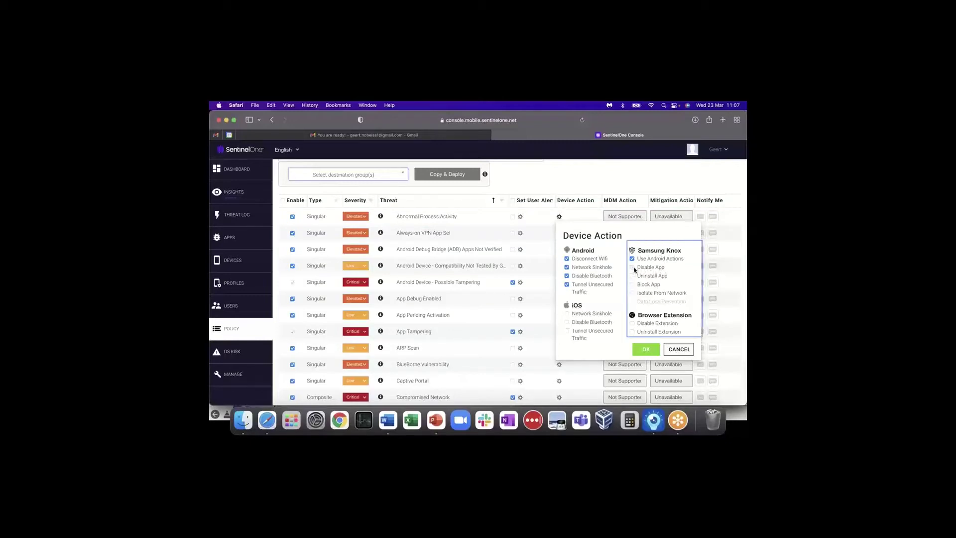
pyautogui.click(632, 275)
pyautogui.click(632, 284)
pyautogui.click(633, 293)
pyautogui.click(678, 350)
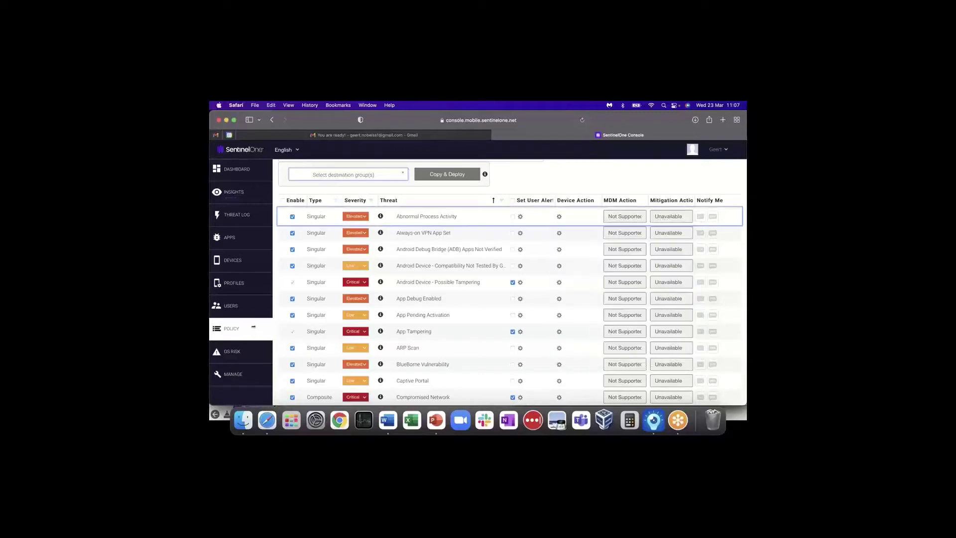
pyautogui.click(229, 377)
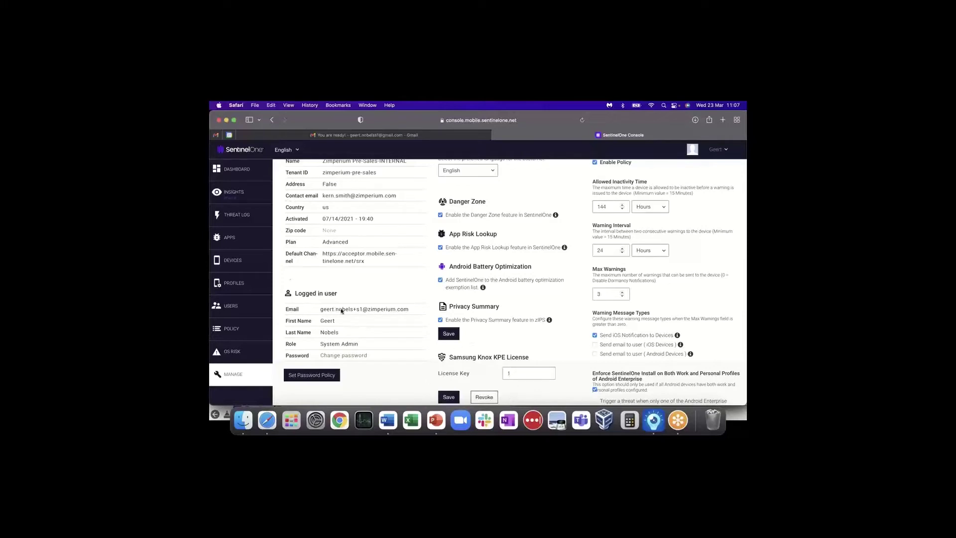
pyautogui.click(234, 329)
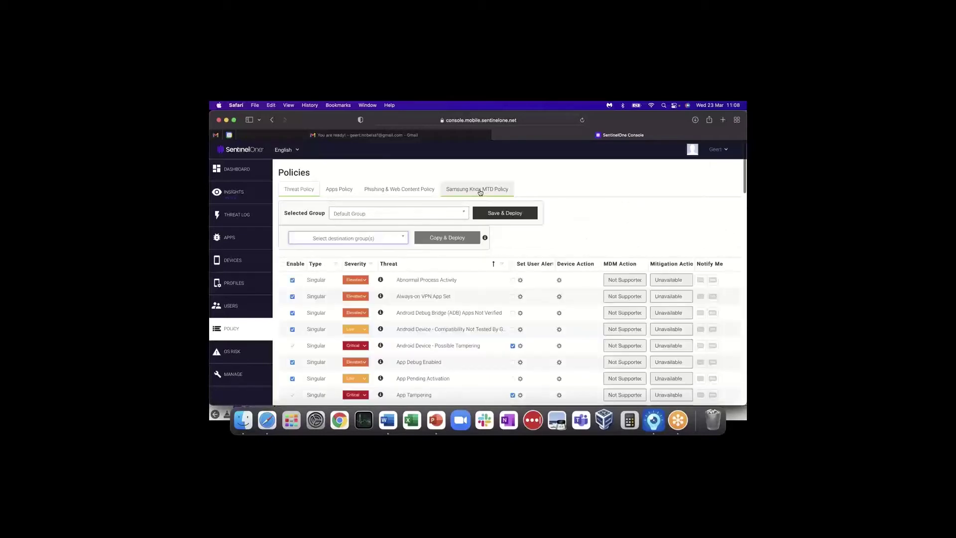
# - Tick Enable Knox MTD in the Default Group's Samsung Knox MTD Policy and review Data Loss Prevention
pyautogui.click(480, 192)
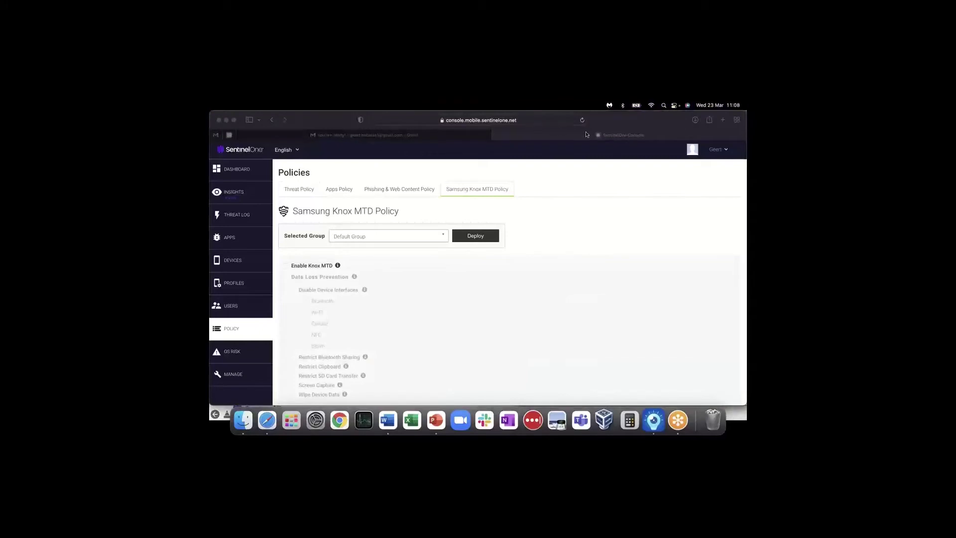
pyautogui.click(286, 269)
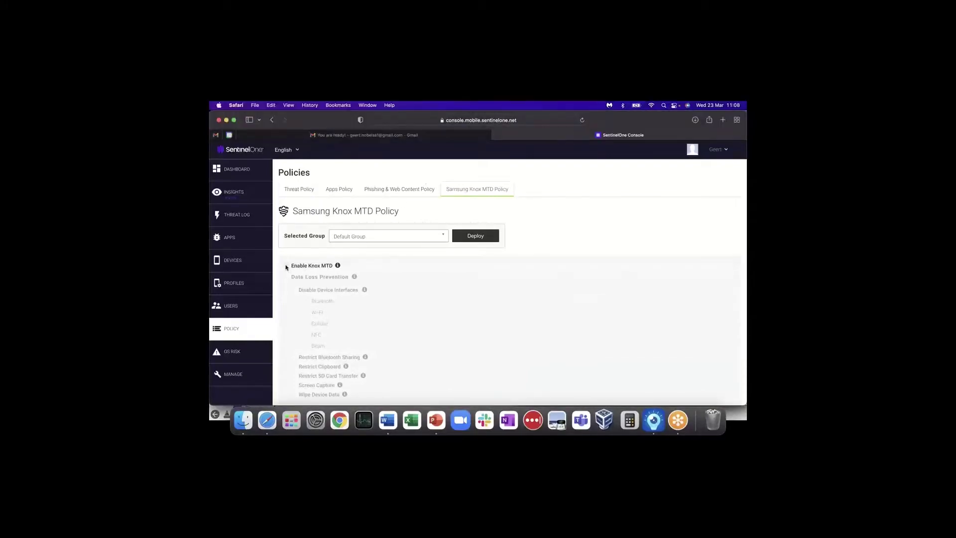
pyautogui.click(287, 267)
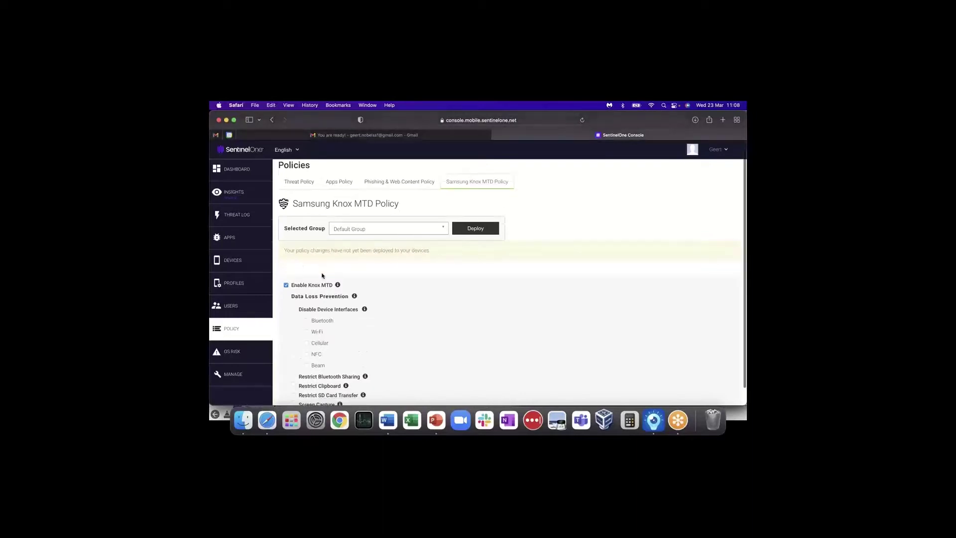
pyautogui.scroll(-1, 321, 275)
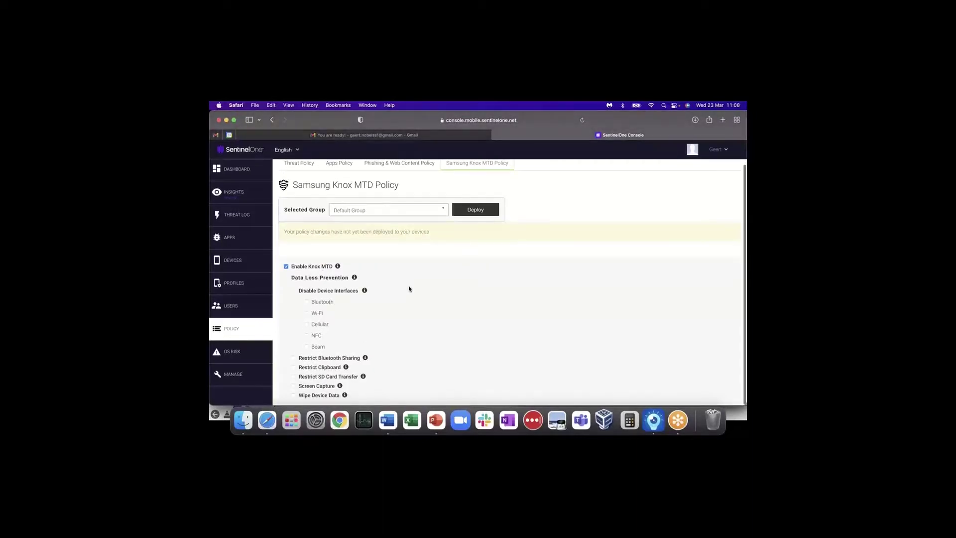
pyautogui.scroll(1, 378, 288)
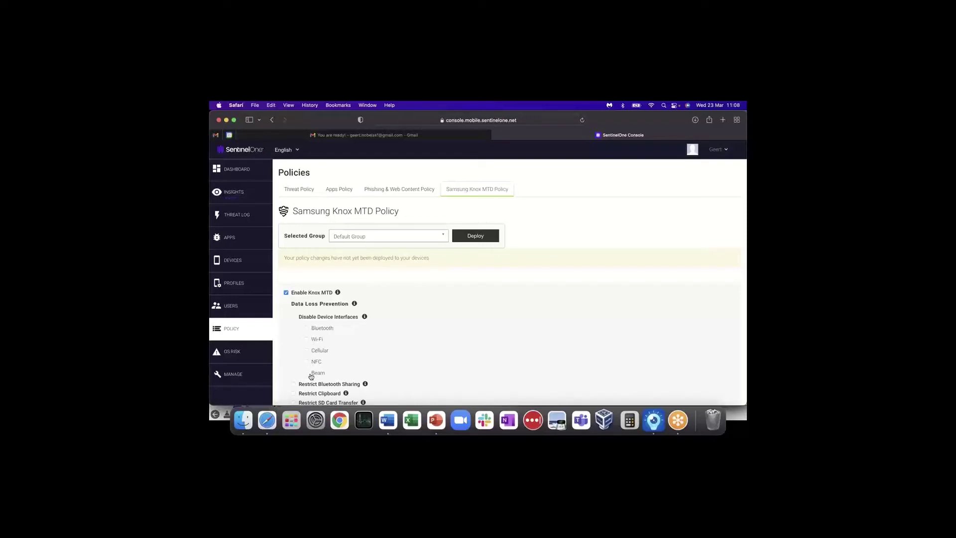
pyautogui.scroll(-2, 313, 375)
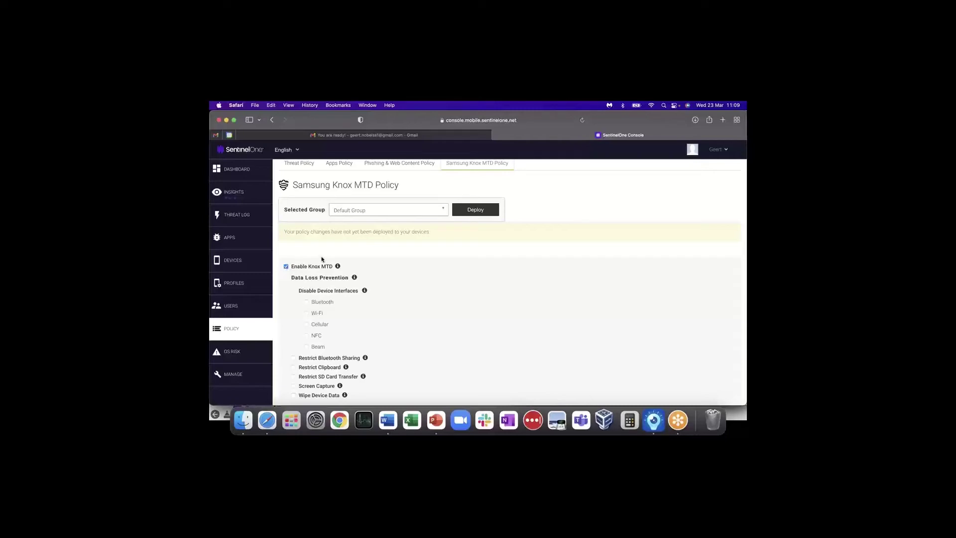
# - Return to the Threat Policy table and select the Intune all-devices group as the Selected Group
pyautogui.click(309, 167)
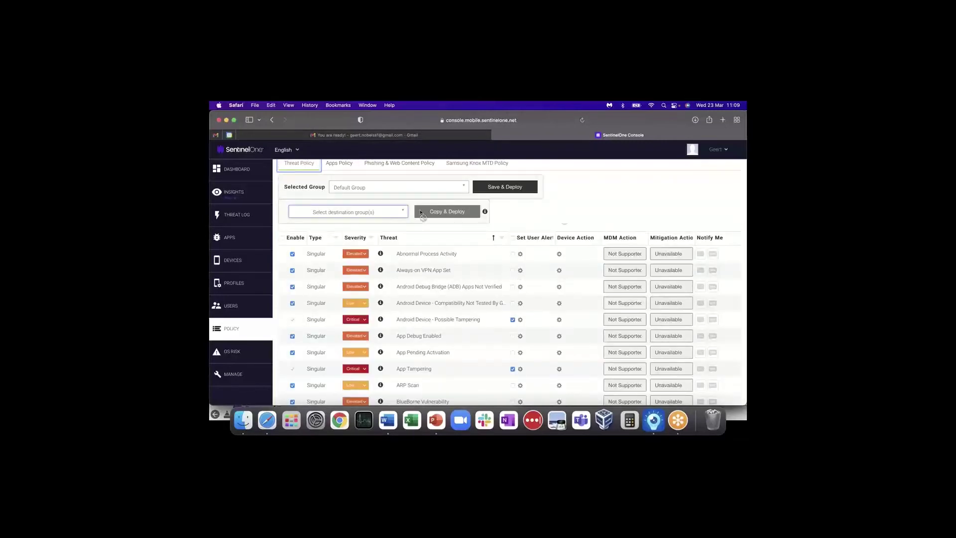
pyautogui.click(376, 191)
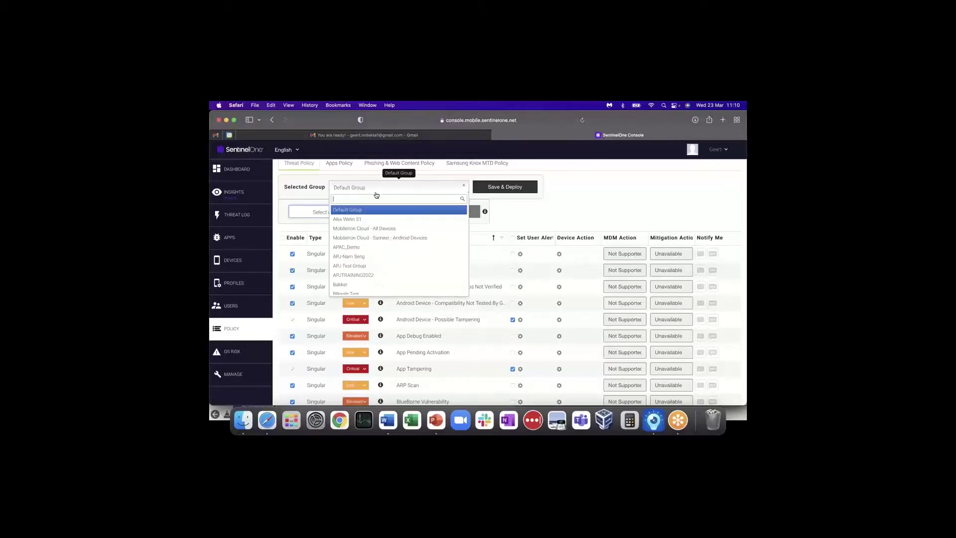
pyautogui.scroll(-5, 386, 251)
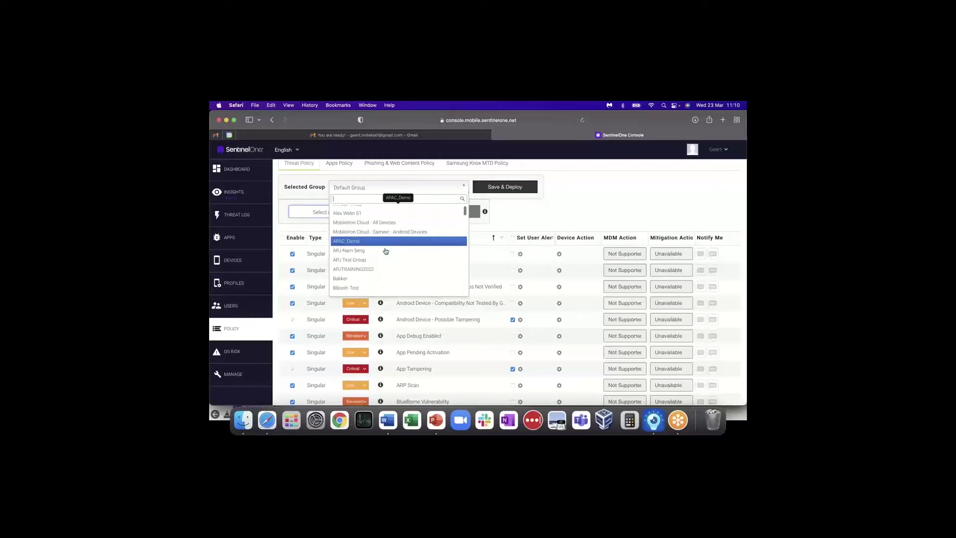
pyautogui.scroll(-5, 387, 250)
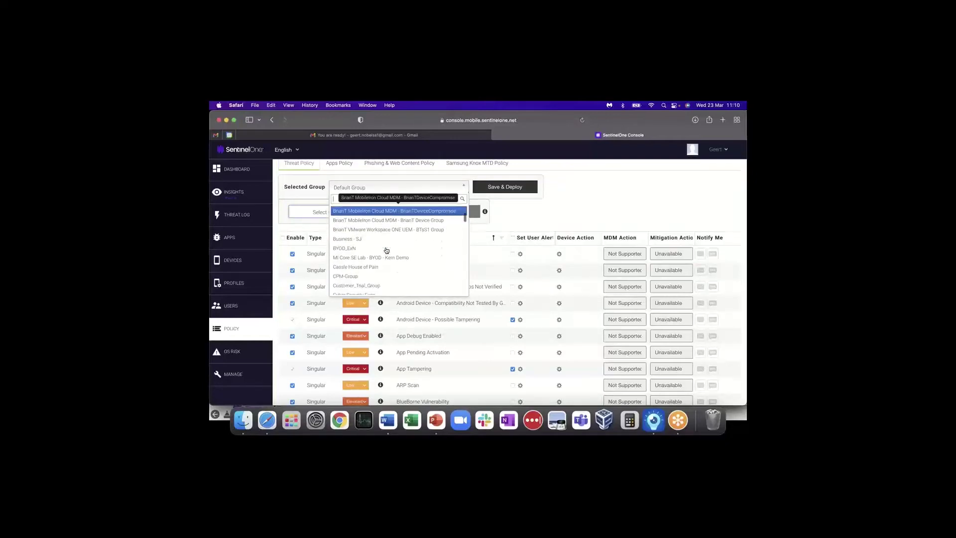
pyautogui.scroll(-5, 387, 250)
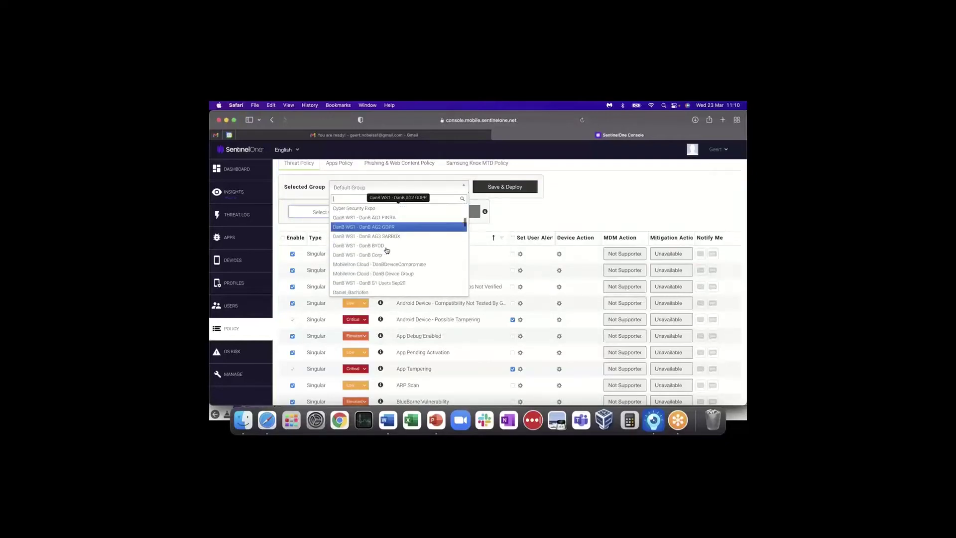
pyautogui.scroll(-5, 387, 250)
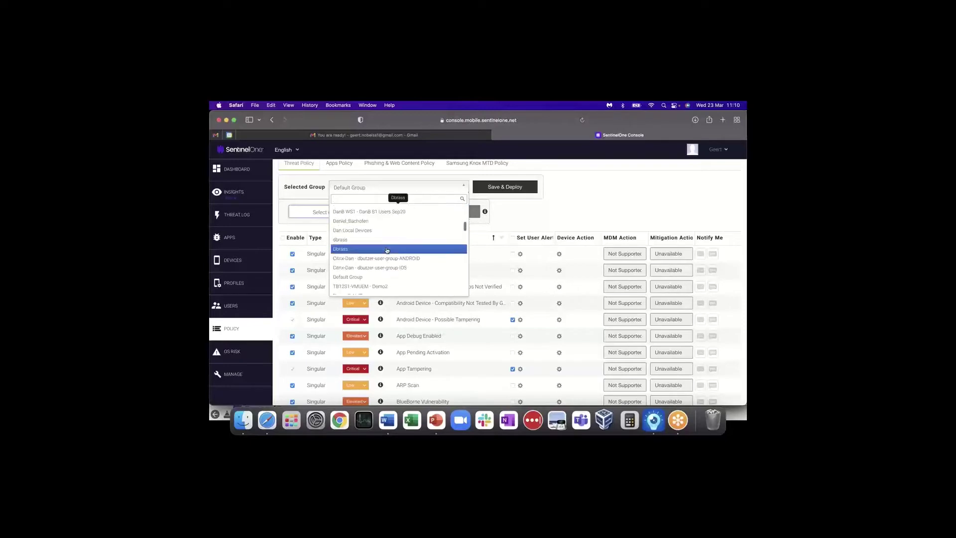
pyautogui.scroll(-5, 387, 250)
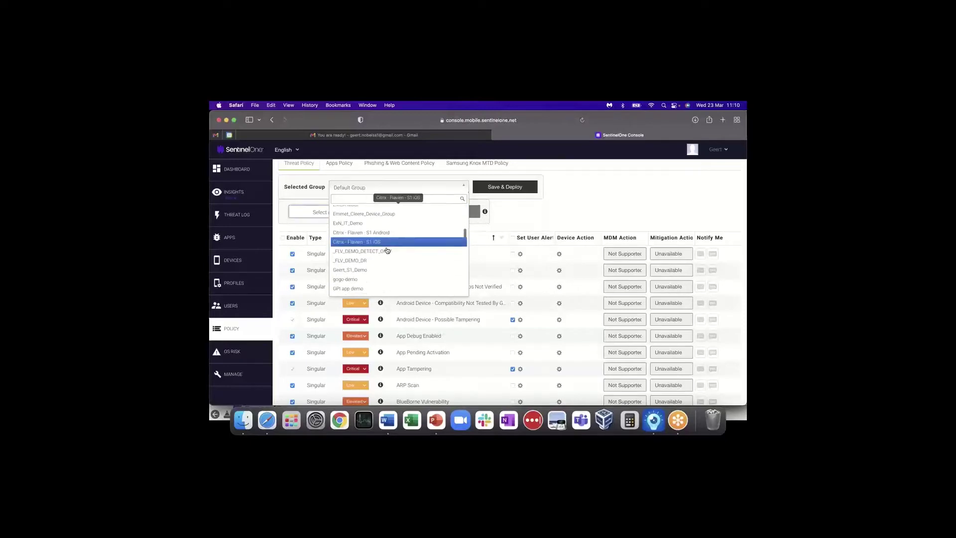
pyautogui.scroll(-5, 388, 249)
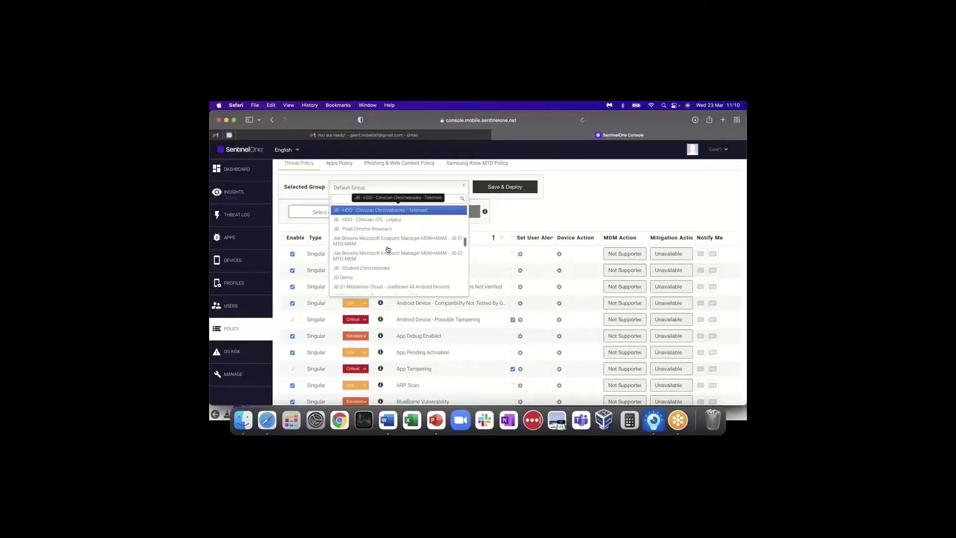
pyautogui.scroll(-5, 392, 251)
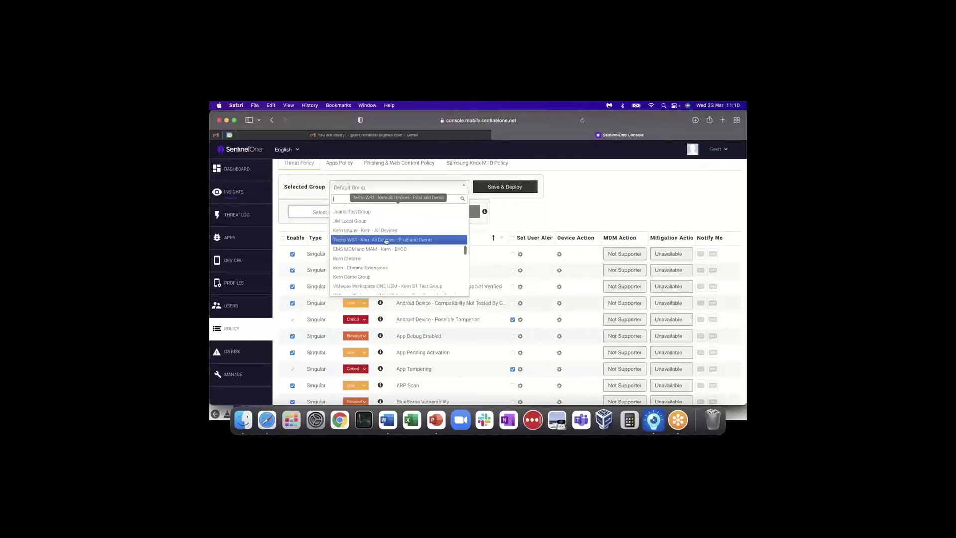
pyautogui.click(382, 231)
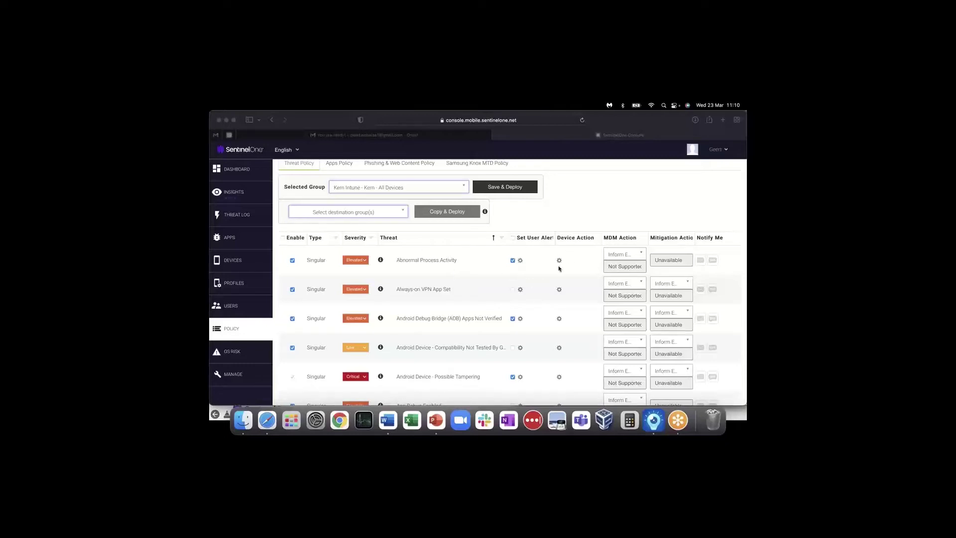
pyautogui.click(642, 256)
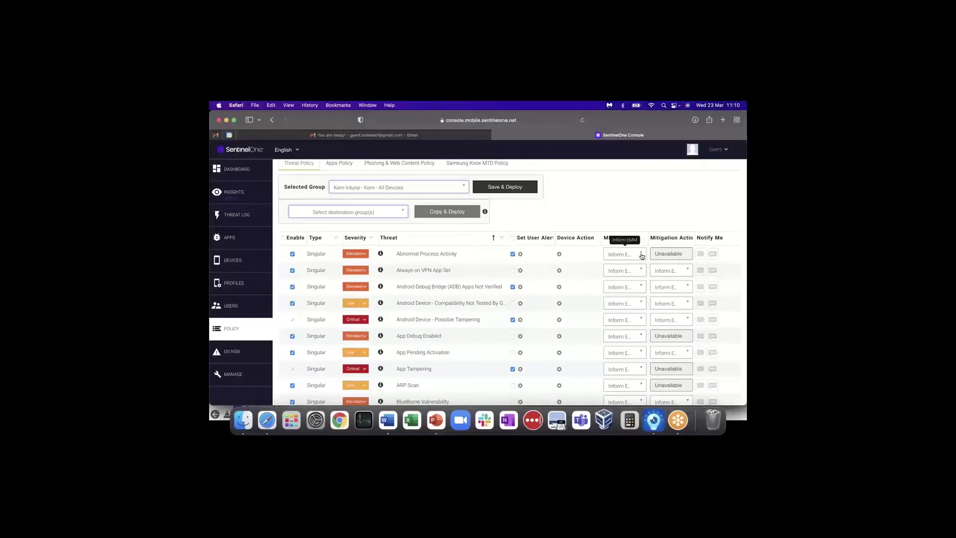
pyautogui.click(642, 256)
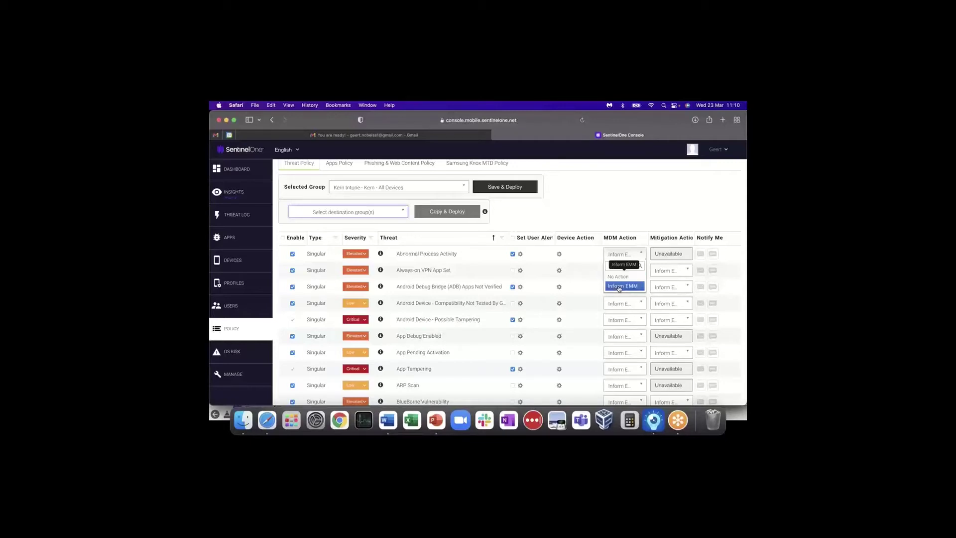
pyautogui.click(623, 222)
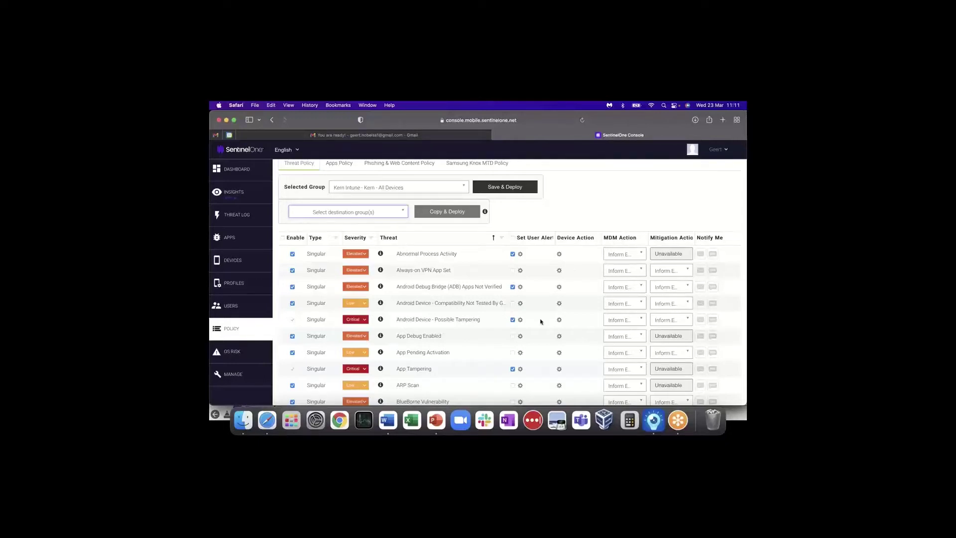
# - Review the full Threat Policy list, then show the Default Group's Phishing & Web Content Policy
pyautogui.scroll(-15, 541, 321)
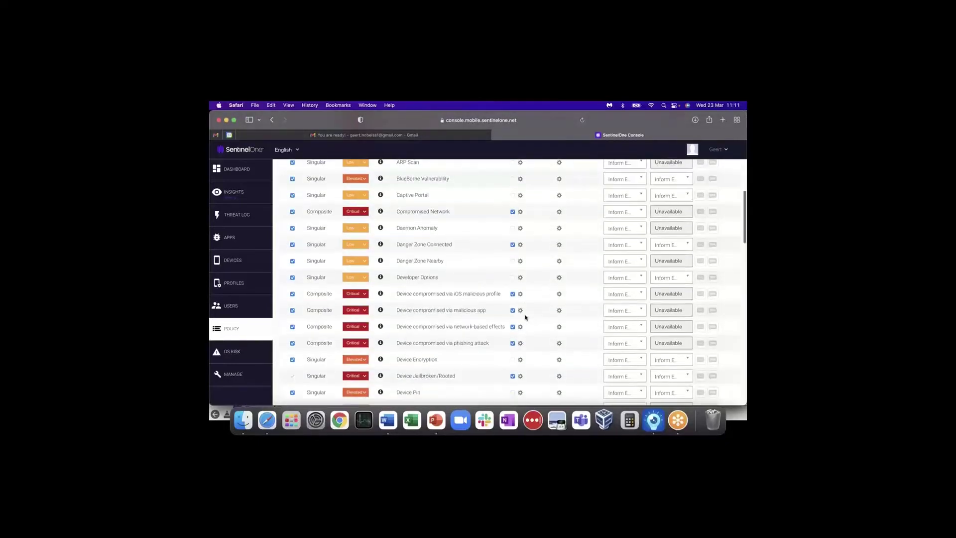
pyautogui.scroll(-10, 525, 317)
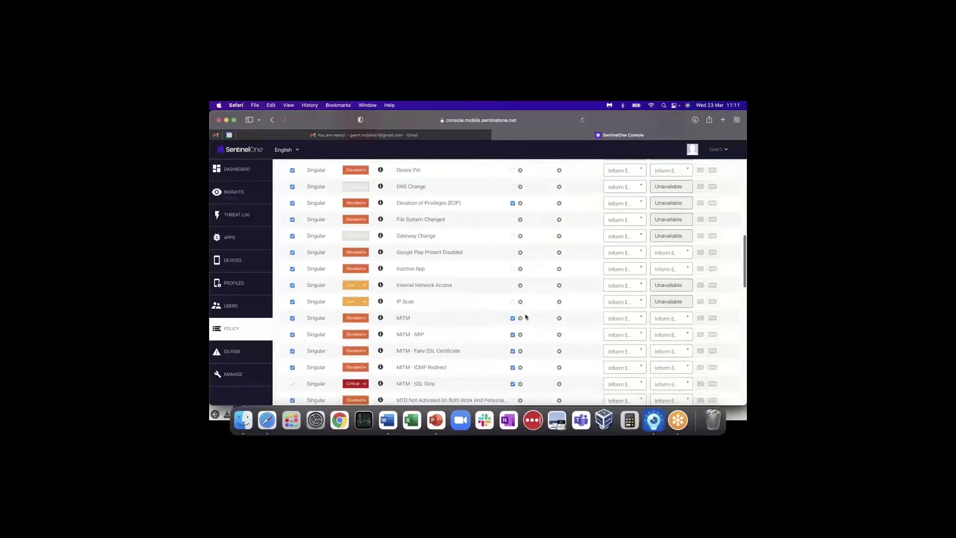
pyautogui.scroll(-7, 525, 316)
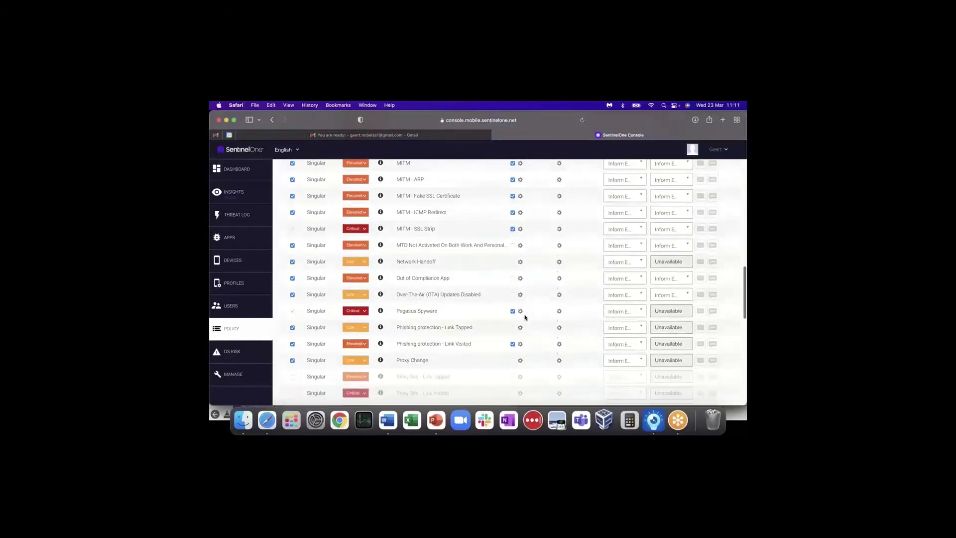
pyautogui.scroll(-4, 462, 361)
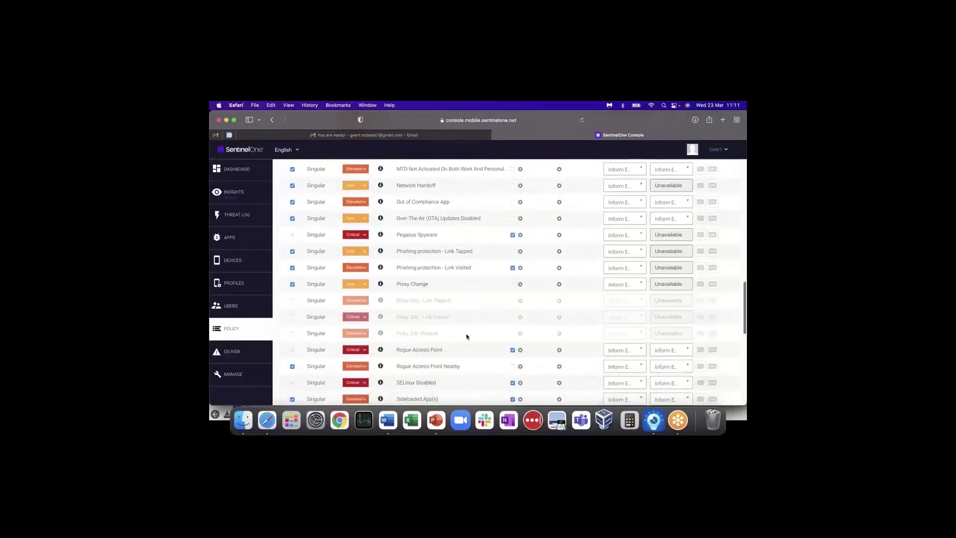
pyautogui.scroll(4, 471, 299)
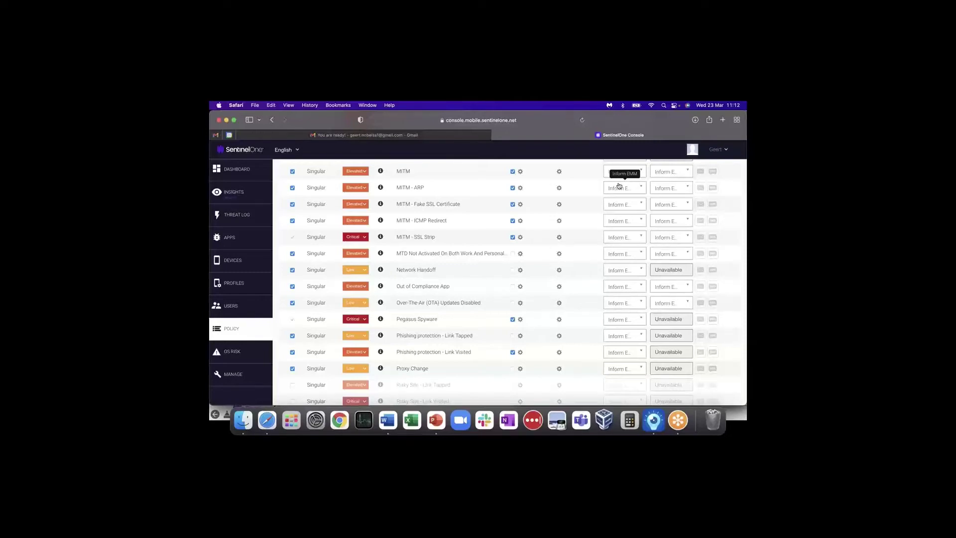
pyautogui.scroll(15, 570, 198)
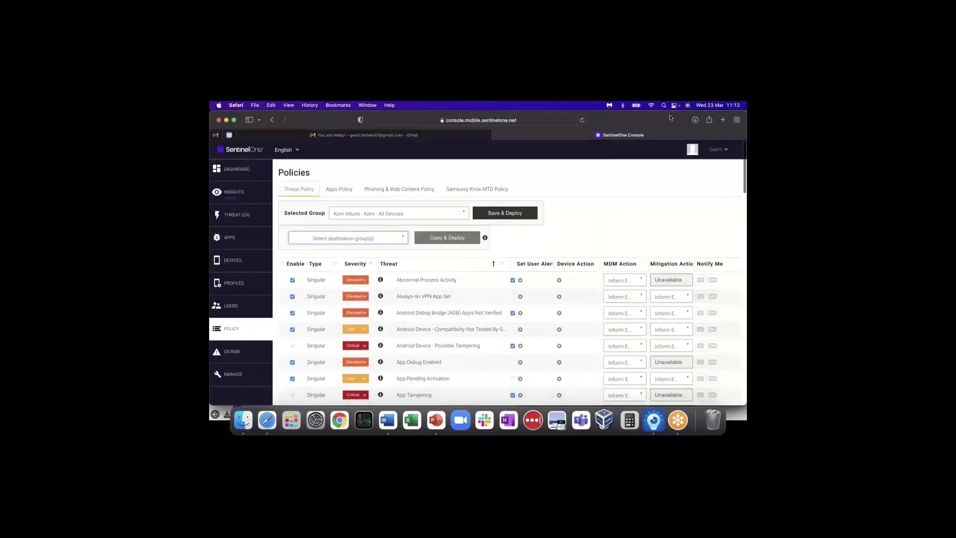
pyautogui.click(397, 191)
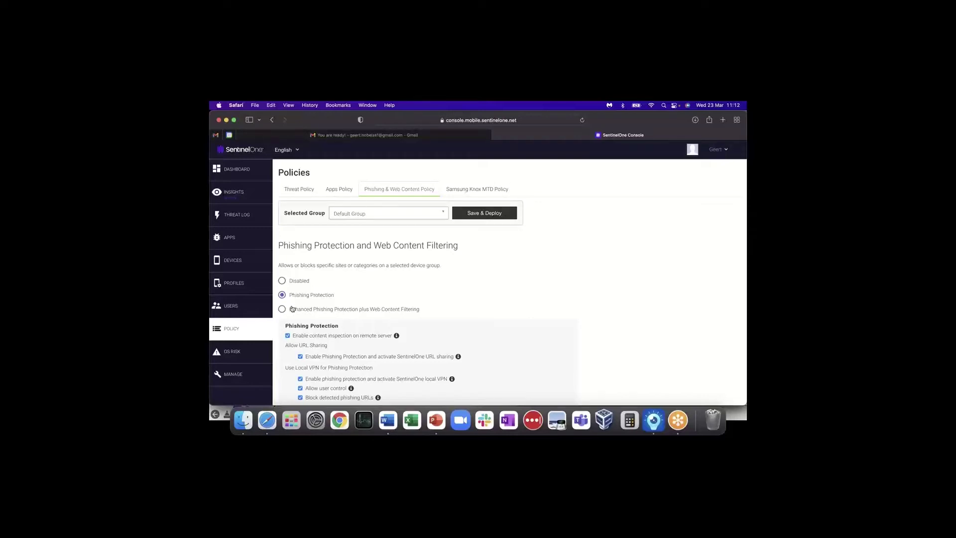
# - Search 'dem' in the group list, select Demo_ExN_IT and review its Phishing Protection options
pyautogui.click(396, 214)
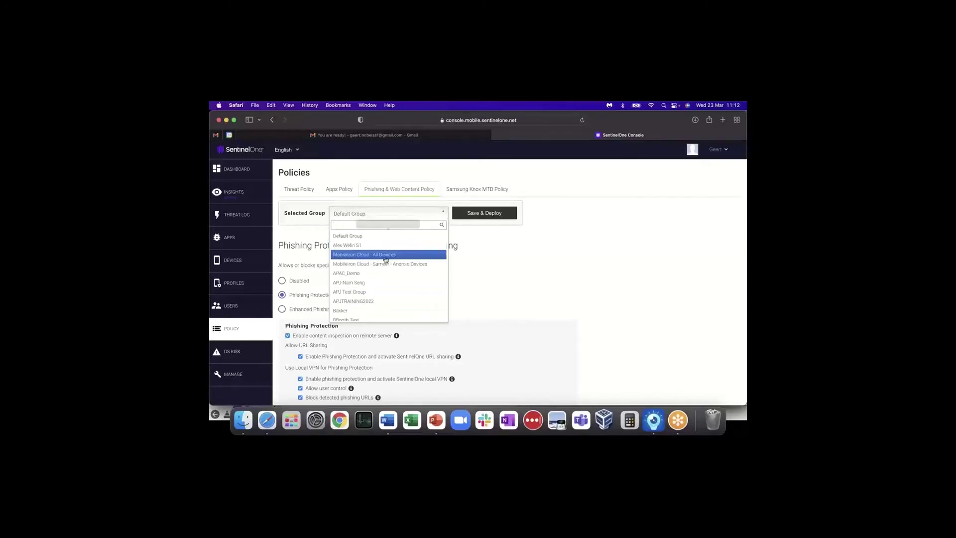
pyautogui.write('demo')
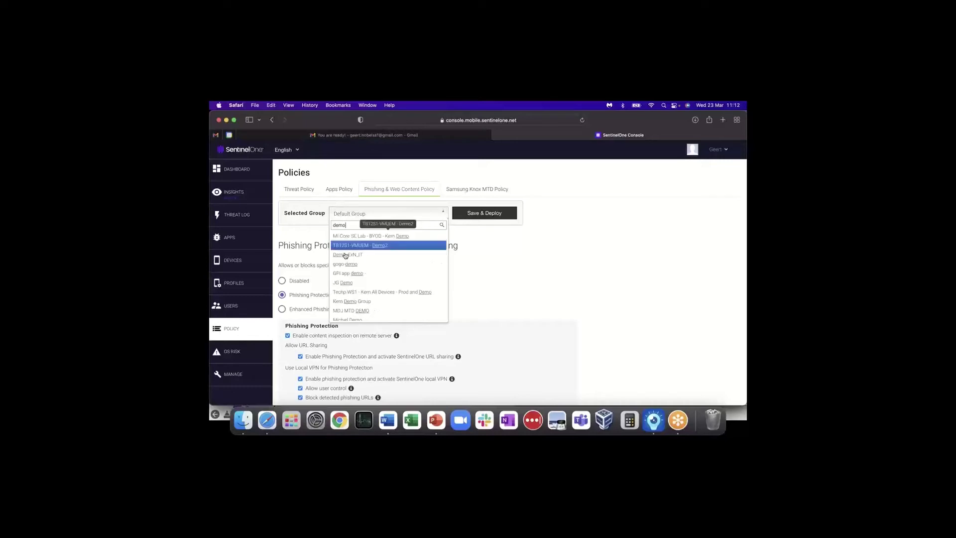
pyautogui.click(349, 255)
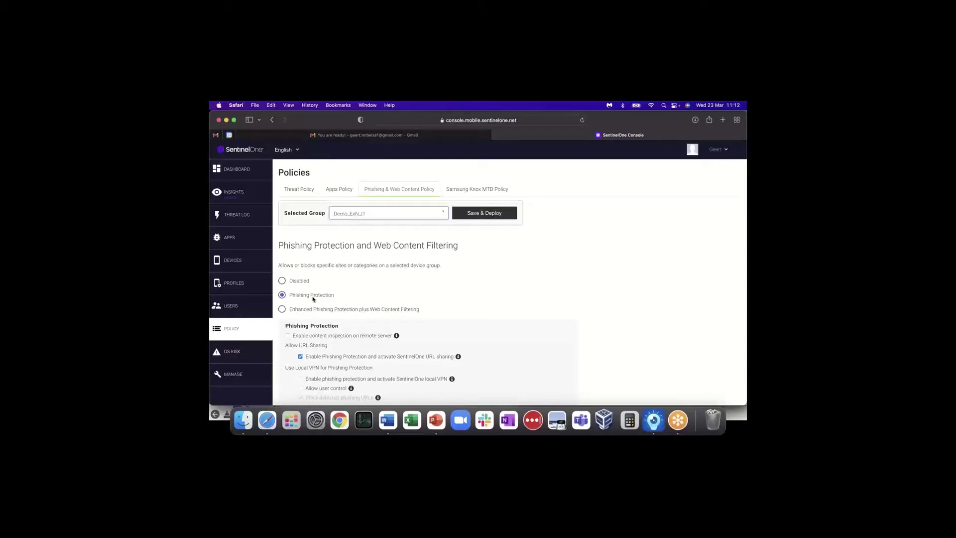
pyautogui.scroll(-2, 437, 306)
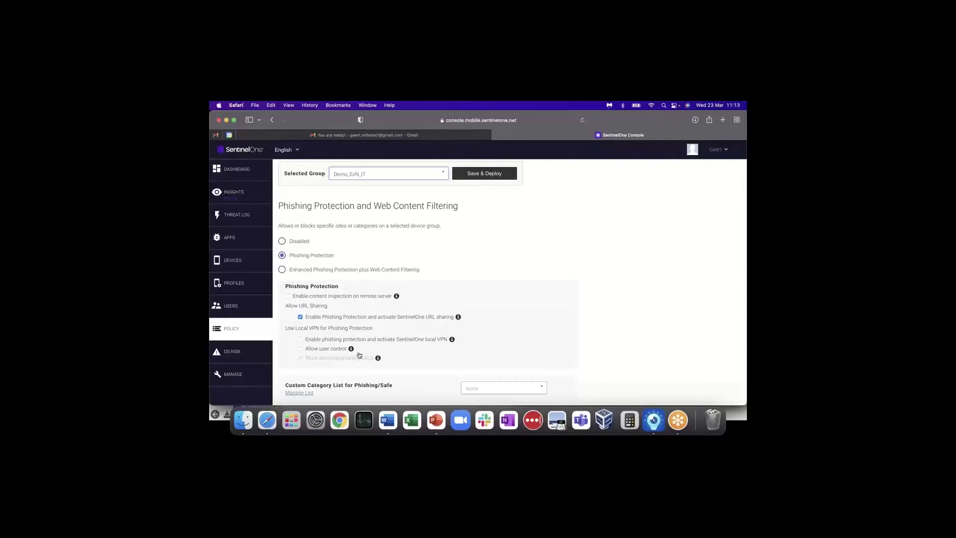
pyautogui.moveTo(358, 352)
# - Choose Enhanced Phishing Protection plus Web Content Filtering, expand Security/Risk and open its action dropdown
pyautogui.click(282, 270)
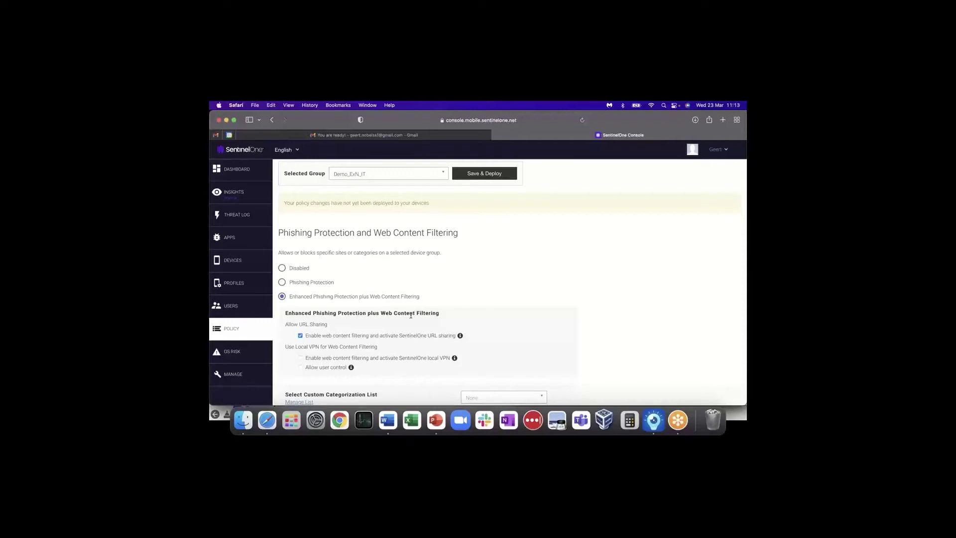
pyautogui.scroll(-3, 410, 315)
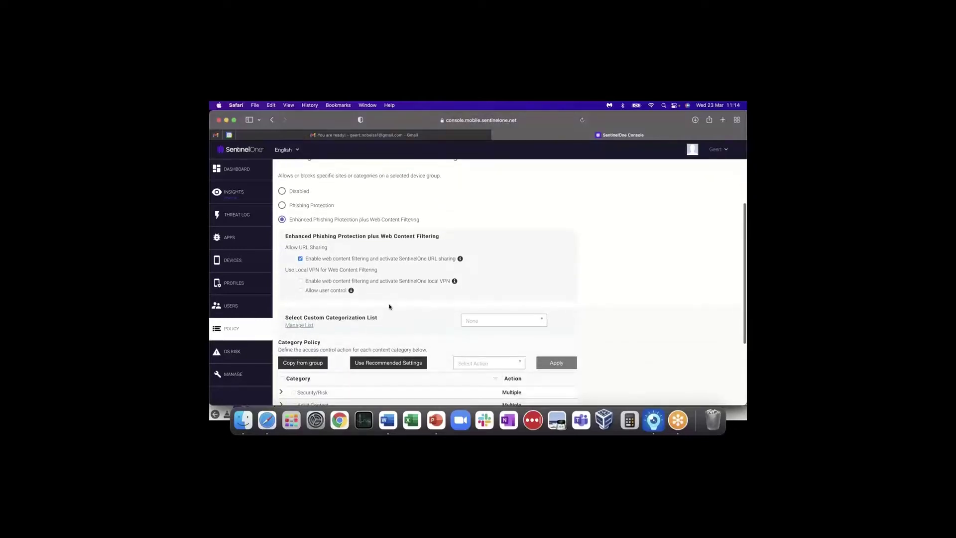
pyautogui.scroll(-2, 429, 319)
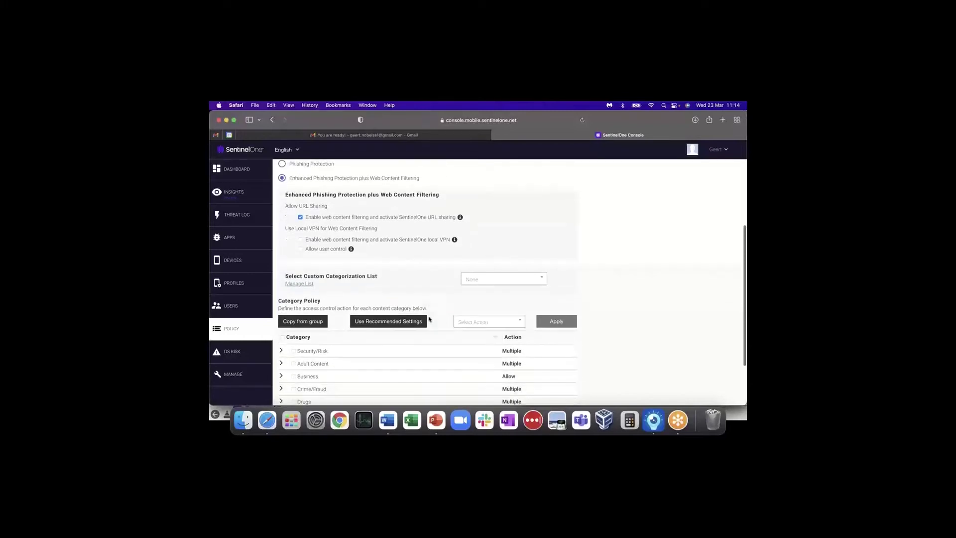
pyautogui.click(282, 332)
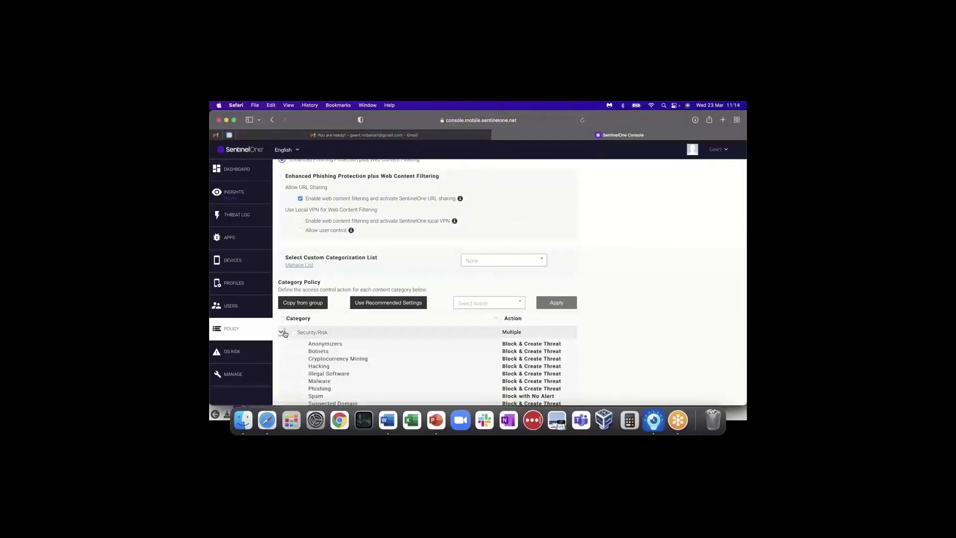
pyautogui.scroll(-2, 392, 339)
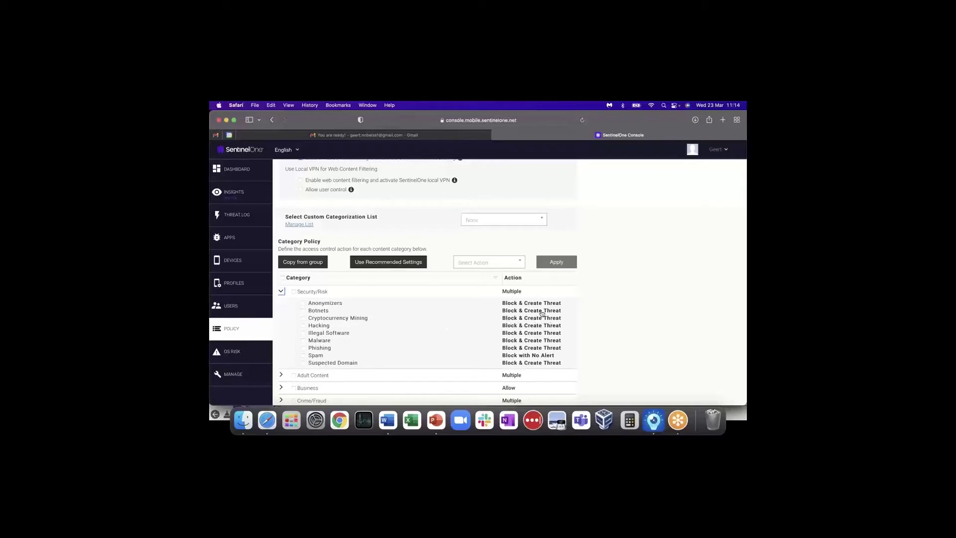
pyautogui.click(518, 262)
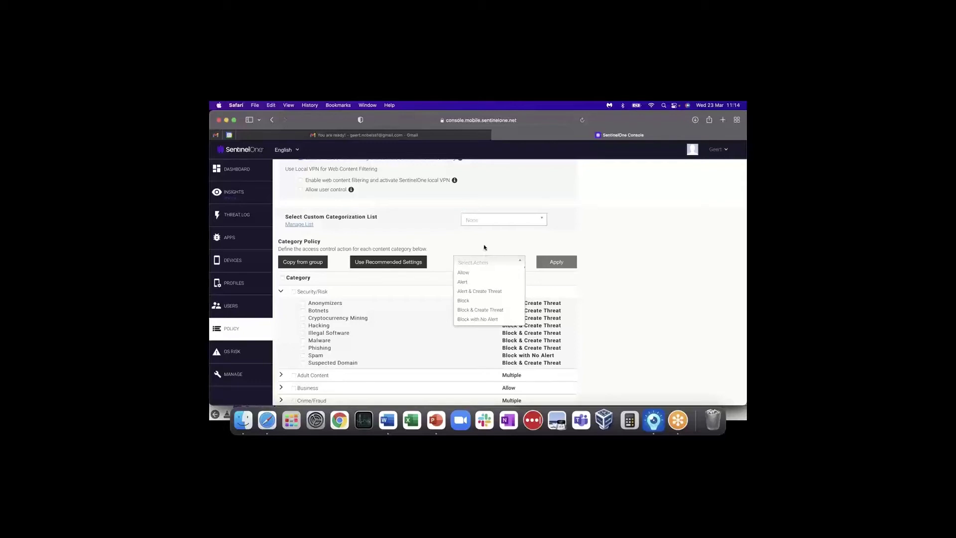
pyautogui.click(484, 248)
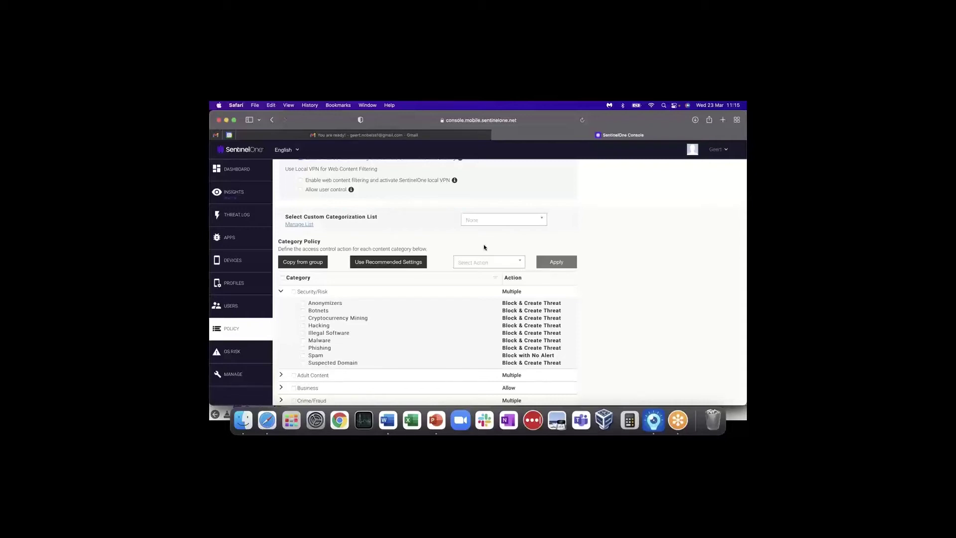
pyautogui.scroll(10, 473, 256)
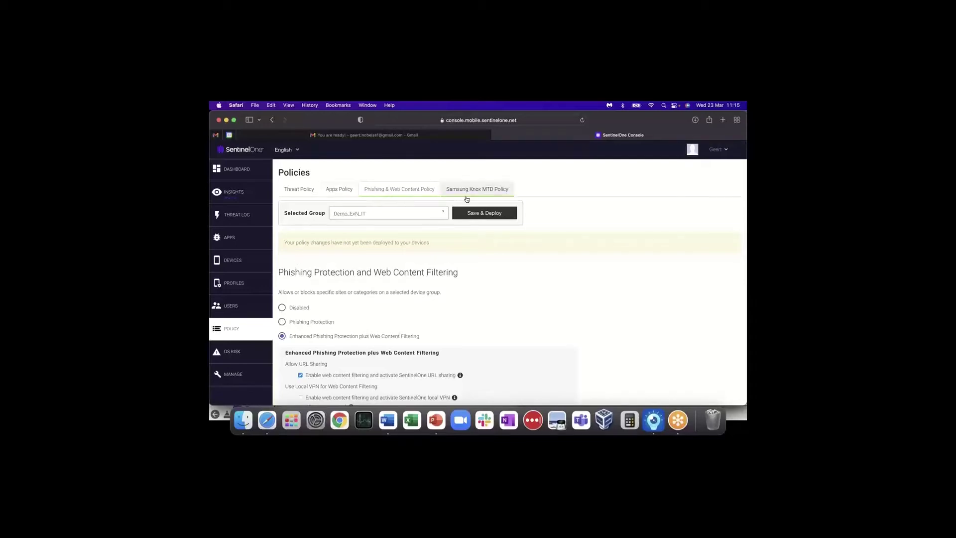
# - Start a new policy from the Apps Policy tab with + Add Policy
pyautogui.click(345, 192)
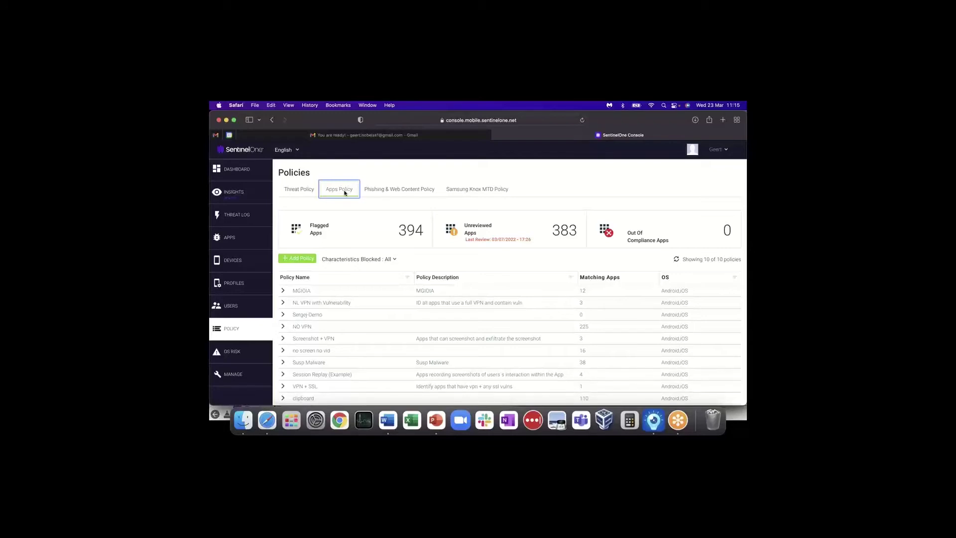
pyautogui.click(296, 260)
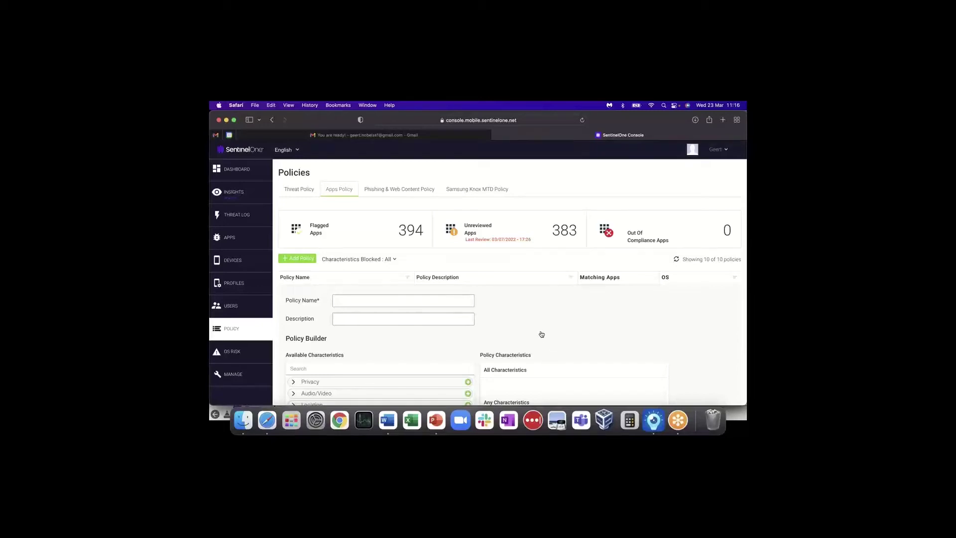
# - Add Access the camera, Record audio content and Record a video characteristics via 'camera' and 'record' searches
pyautogui.scroll(-2, 541, 331)
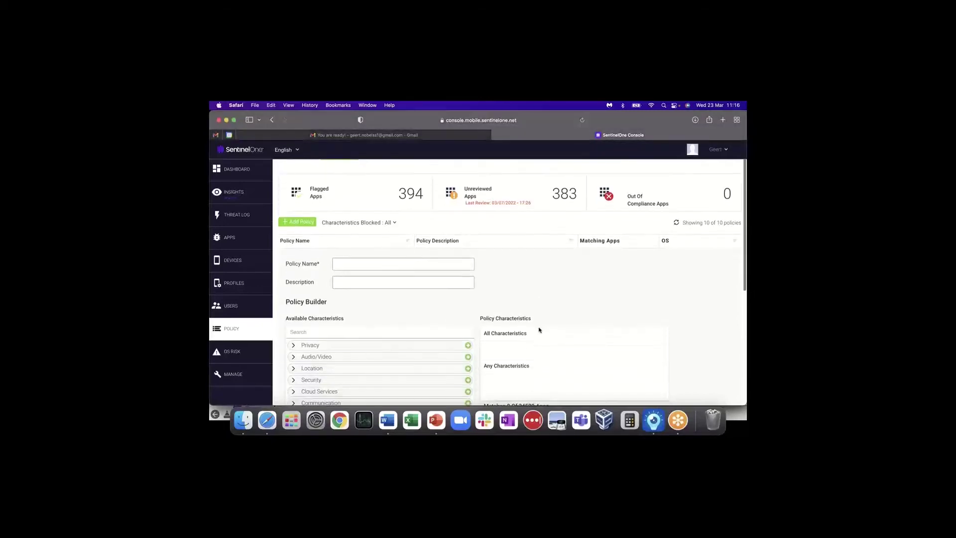
pyautogui.scroll(-5, 539, 329)
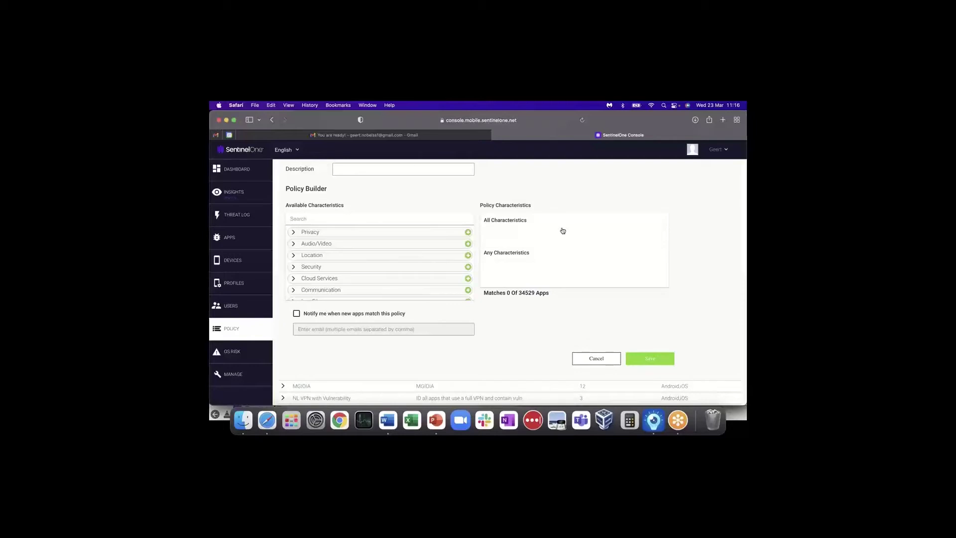
pyautogui.write('ca')
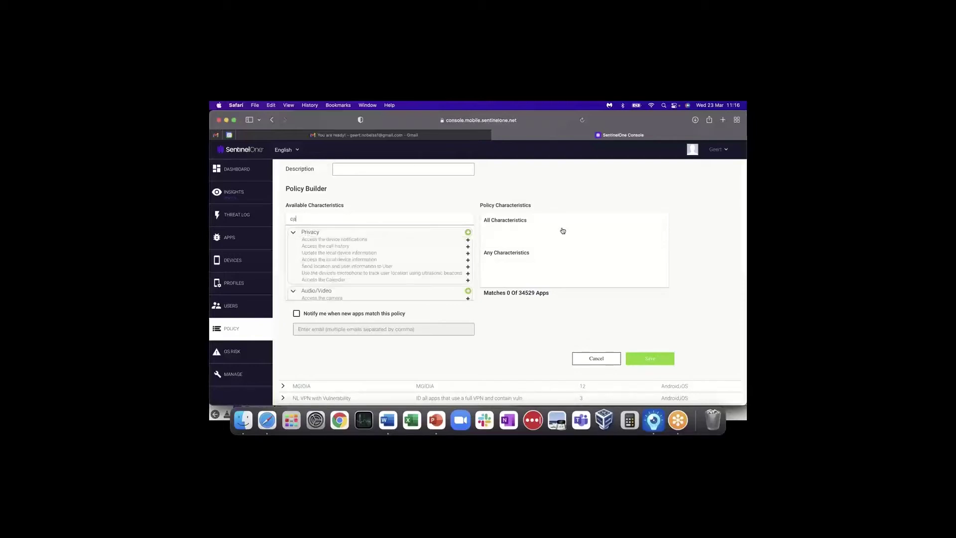
pyautogui.write('mera')
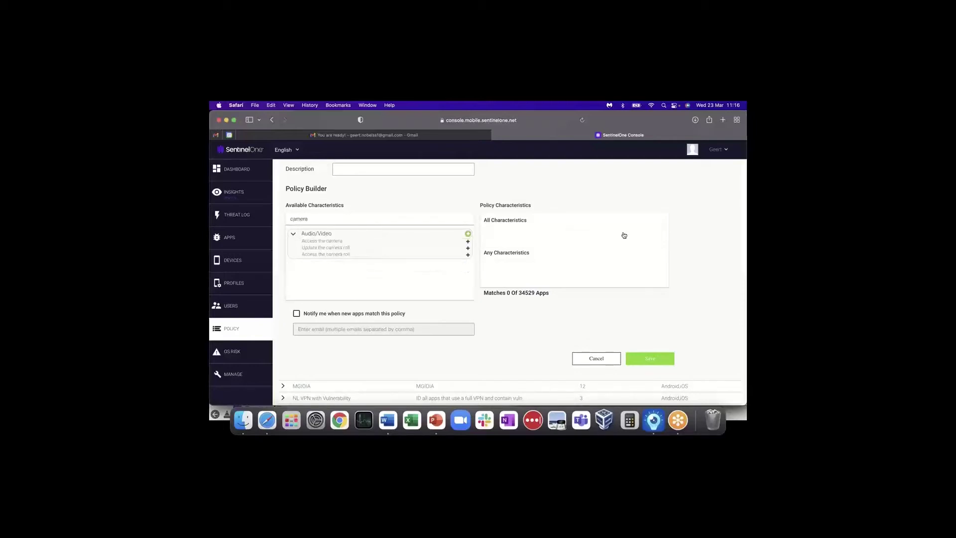
pyautogui.click(467, 242)
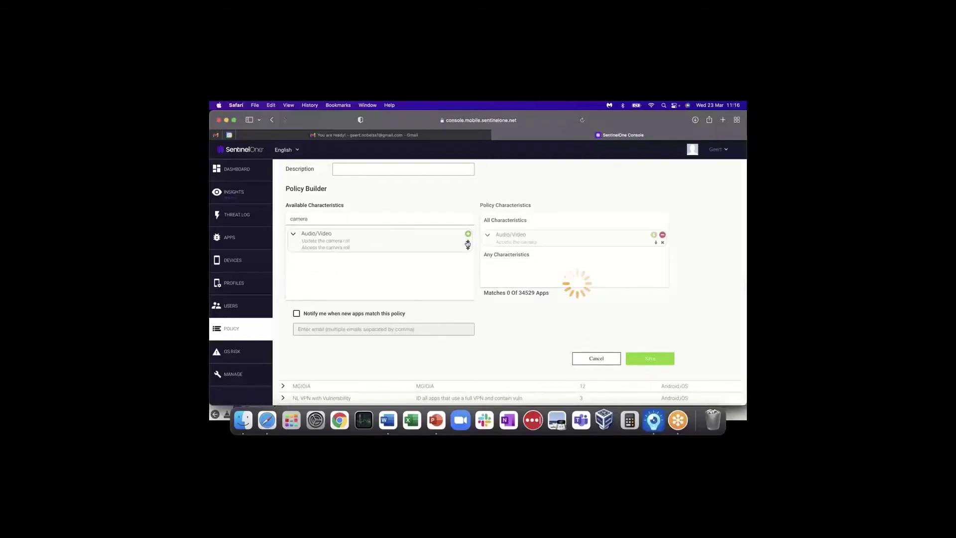
pyautogui.doubleClick(297, 218)
pyautogui.write('record')
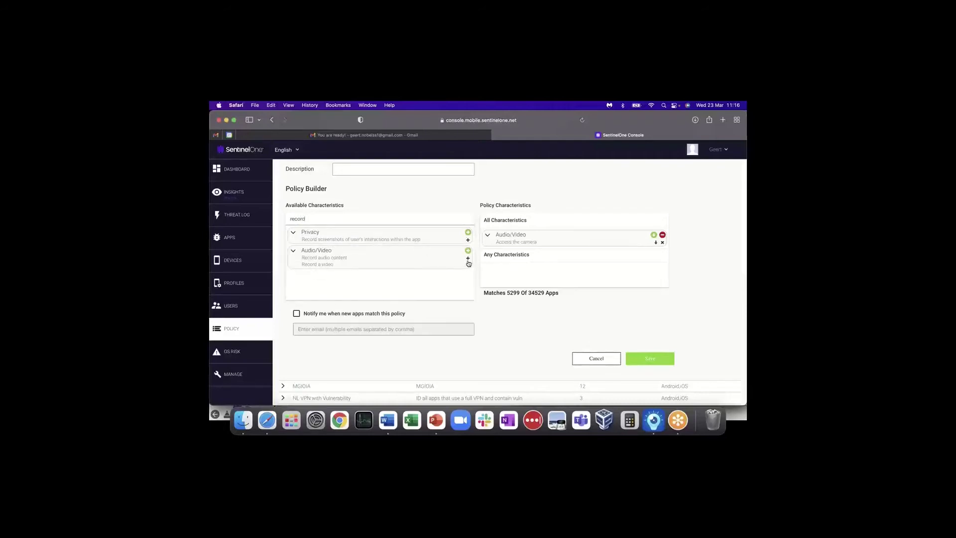
pyautogui.click(467, 258)
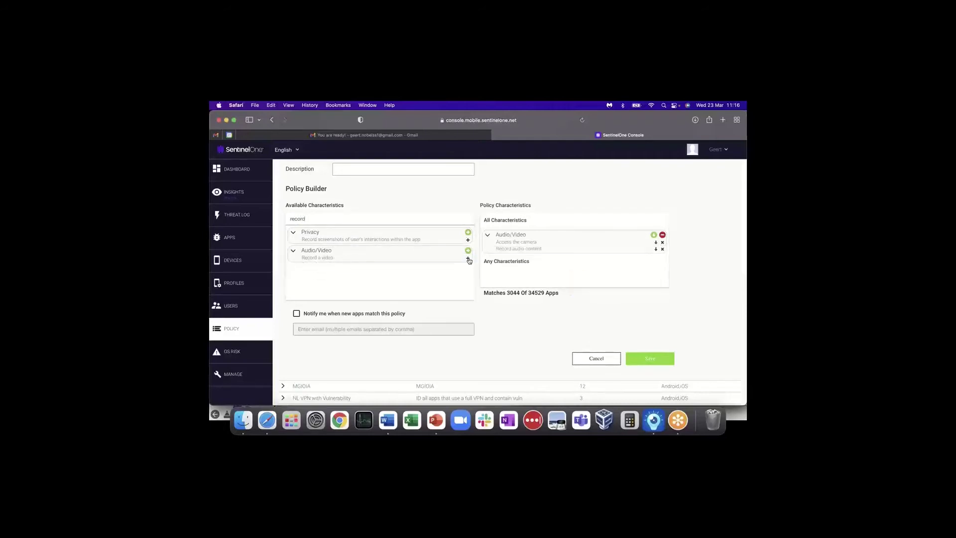
pyautogui.click(468, 258)
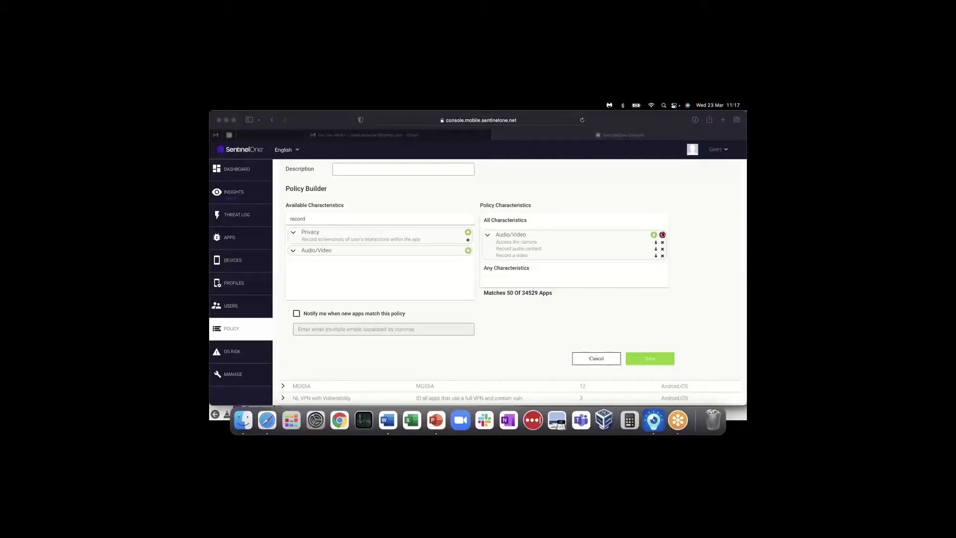
# - Replace the Audio/Video characteristics with VPN Communication and SSL Vulnerability, found by searching 'vpn' and 'ssl'
pyautogui.click(662, 235)
pyautogui.click(663, 236)
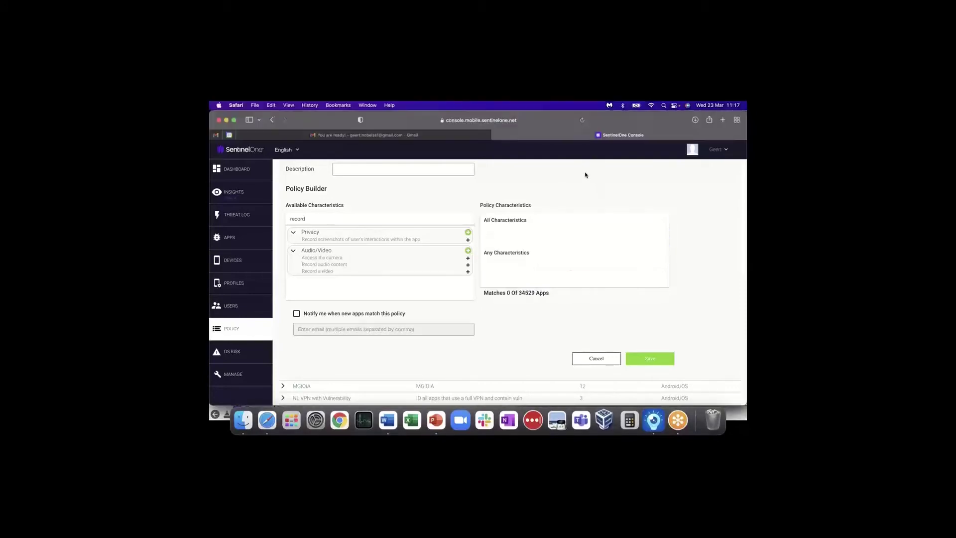
pyautogui.doubleClick(300, 217)
pyautogui.write('vpn')
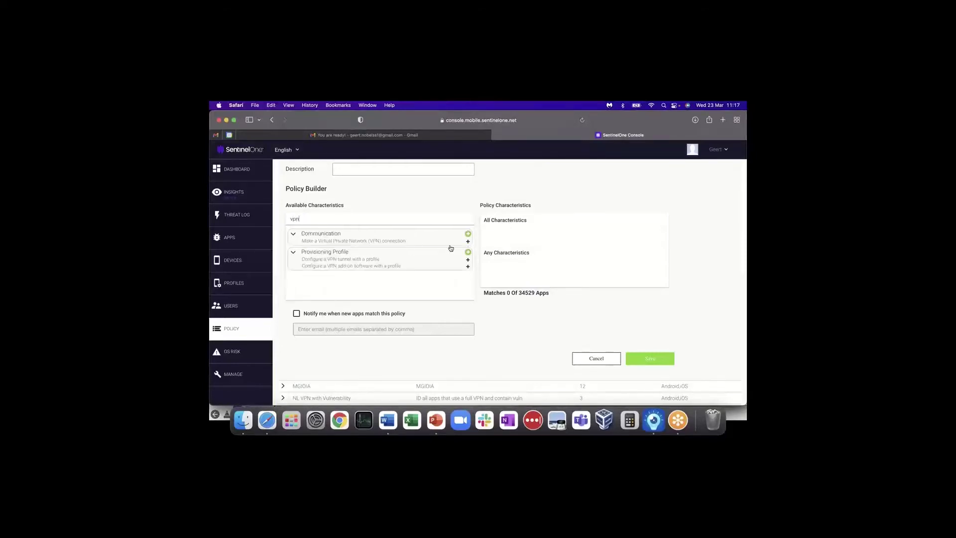
pyautogui.click(468, 234)
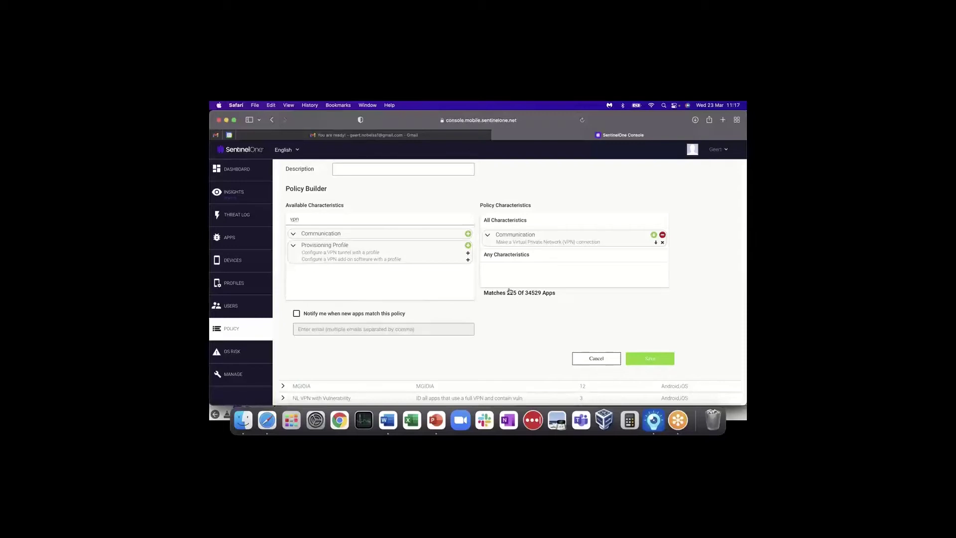
pyautogui.doubleClick(294, 219)
pyautogui.write('ssl')
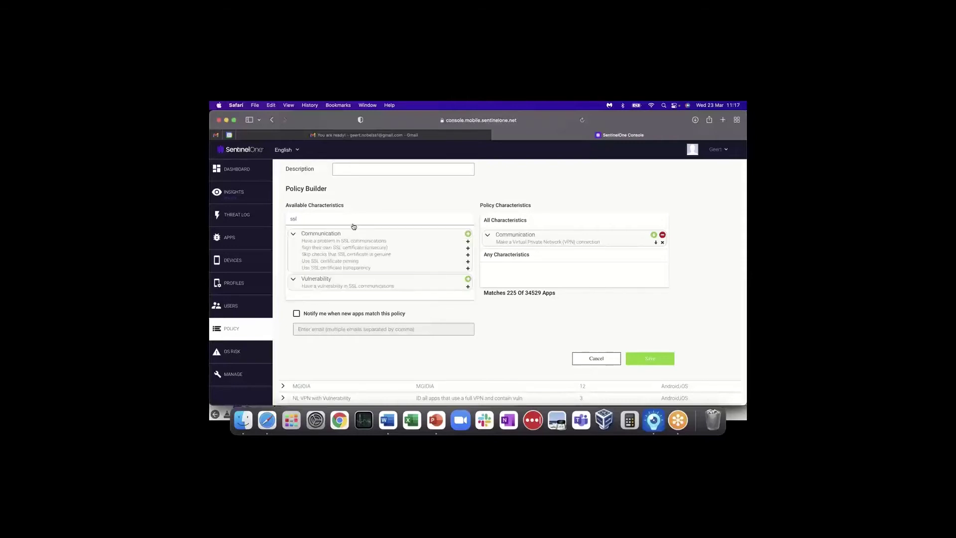
pyautogui.click(468, 287)
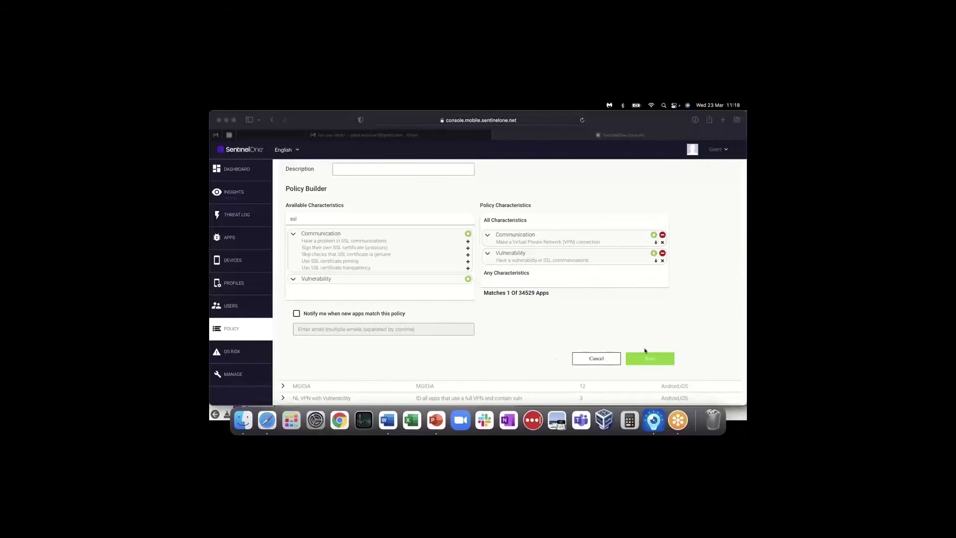
# - Cancel the draft policy and view the 3 apps matching NL VPN with Vulnerability
pyautogui.click(598, 359)
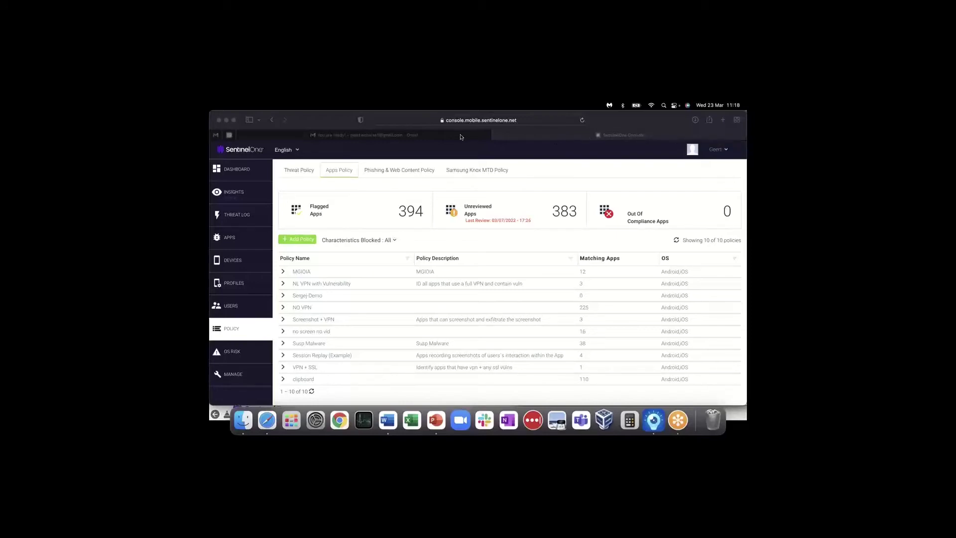
pyautogui.click(581, 286)
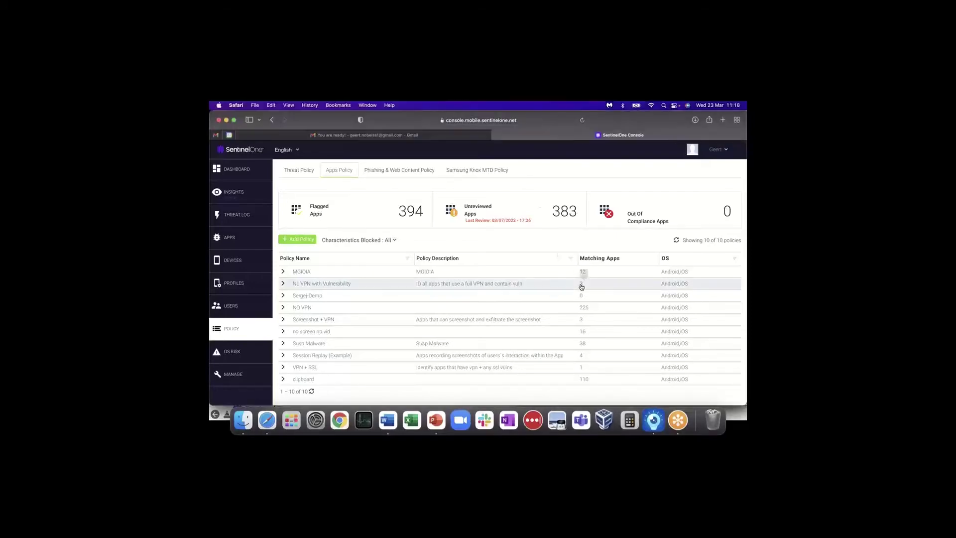
pyautogui.click(581, 285)
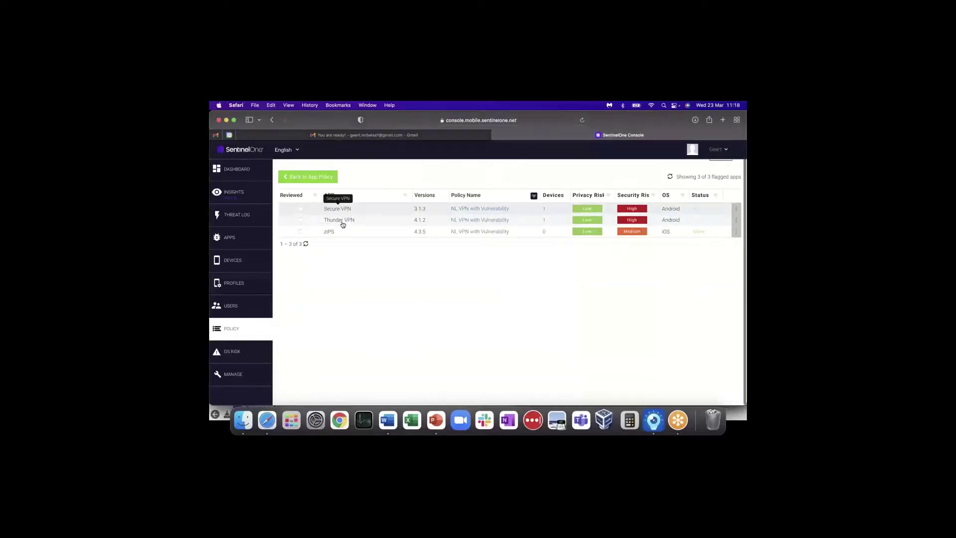
pyautogui.click(292, 176)
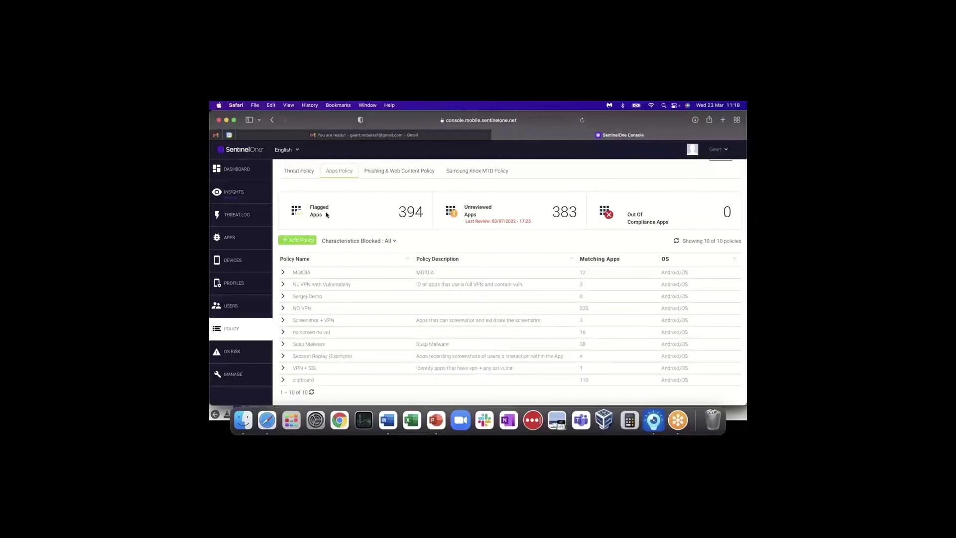
# - List and scroll through the 38 apps matching the Susp Malware policy
pyautogui.click(584, 345)
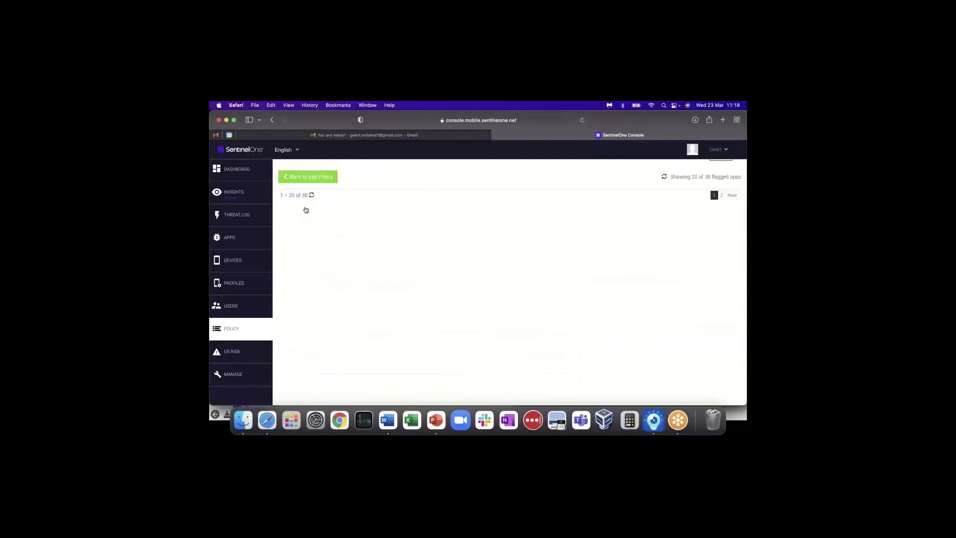
pyautogui.scroll(-3, 333, 259)
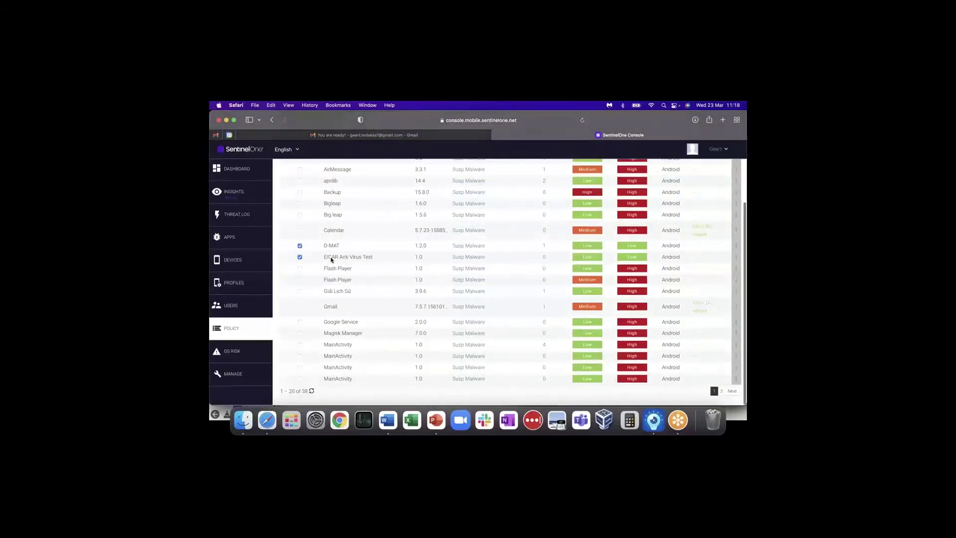
pyautogui.scroll(5, 338, 270)
pyautogui.scroll(-5, 338, 270)
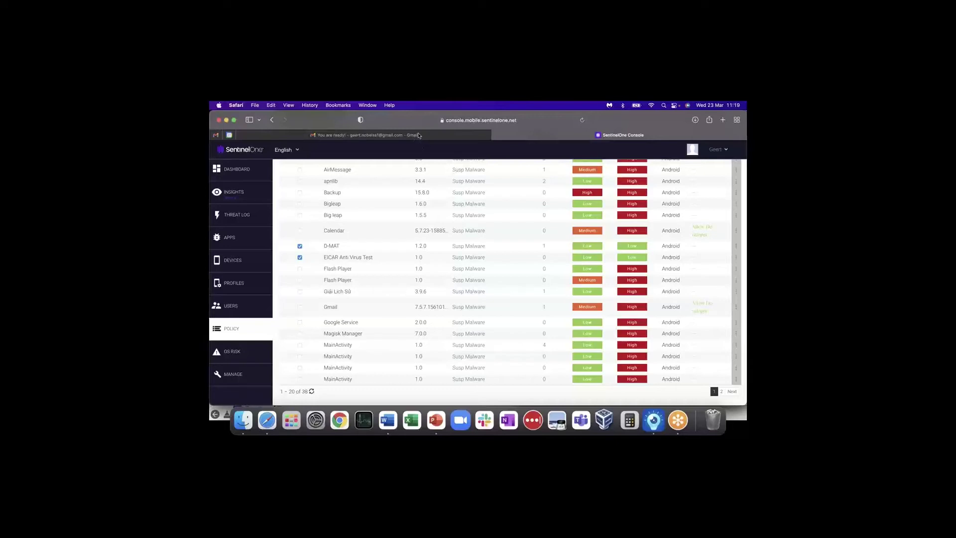
# - Open Manage > VPN Settings, showing Local VPN default DNS 8.8.8.8 and 8.8.4.4
pyautogui.click(243, 373)
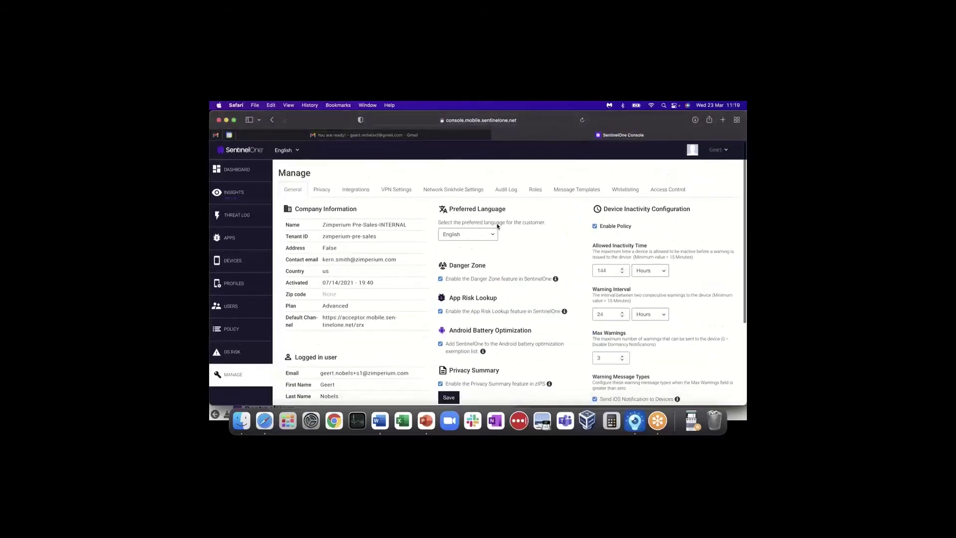
pyautogui.click(393, 190)
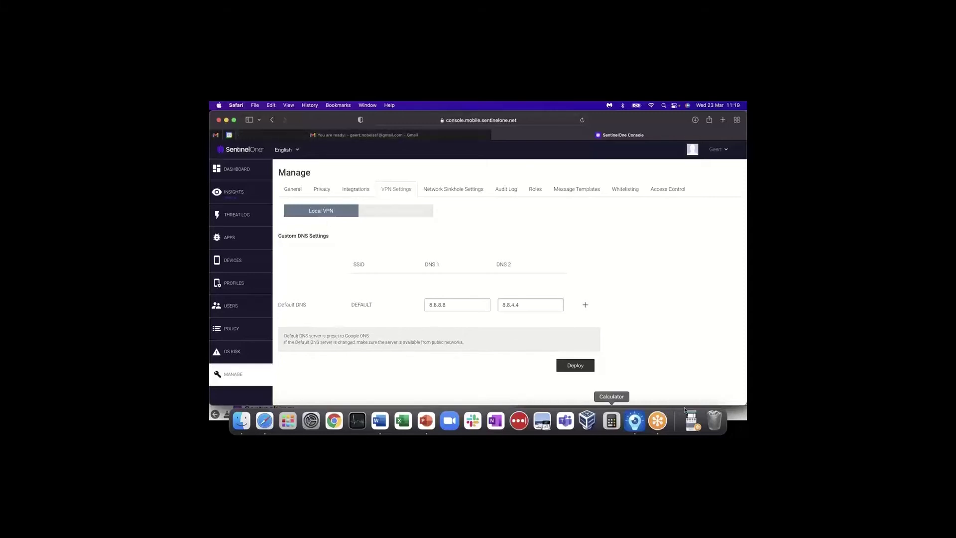
pyautogui.click(658, 421)
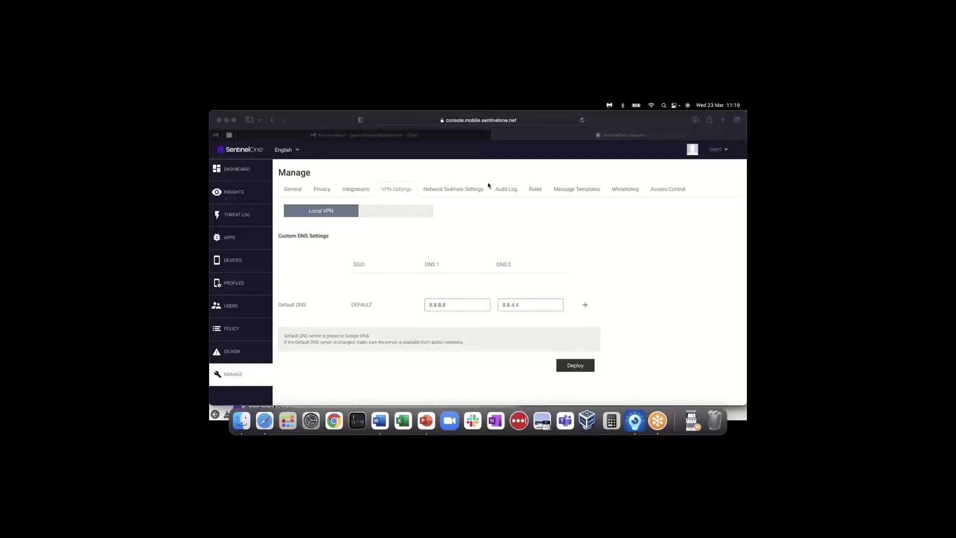
# - Switch the VPN settings view to the Remote VPN (iOS Only) login settings
pyautogui.click(621, 247)
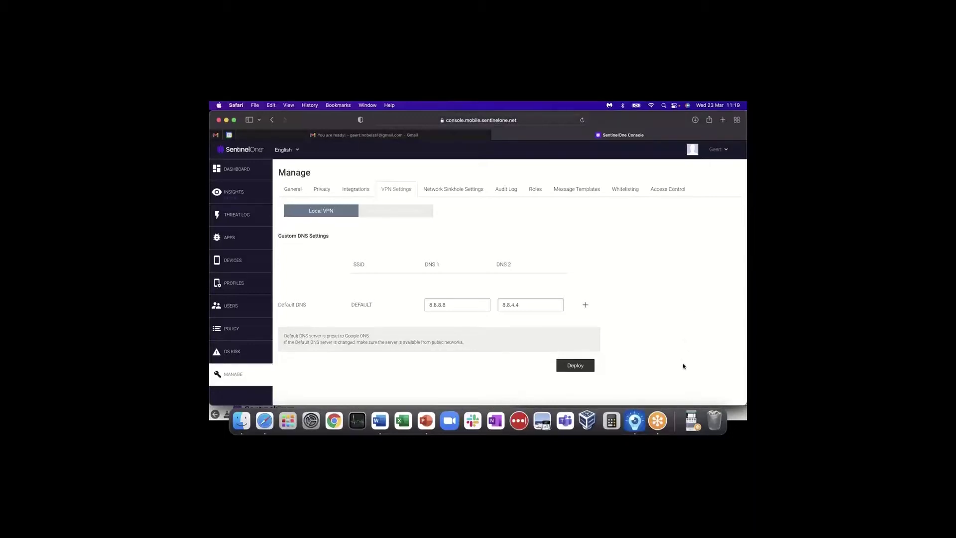
pyautogui.click(692, 422)
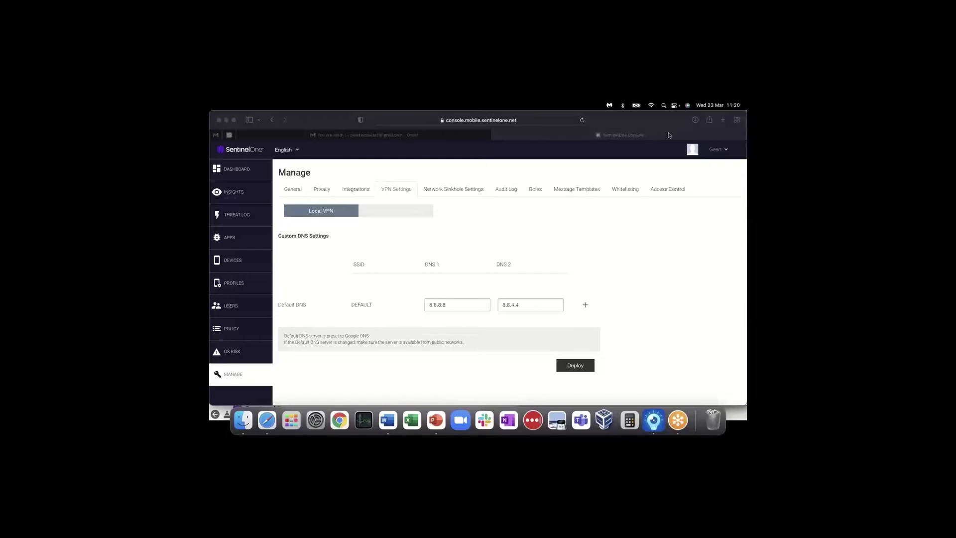
pyautogui.click(393, 214)
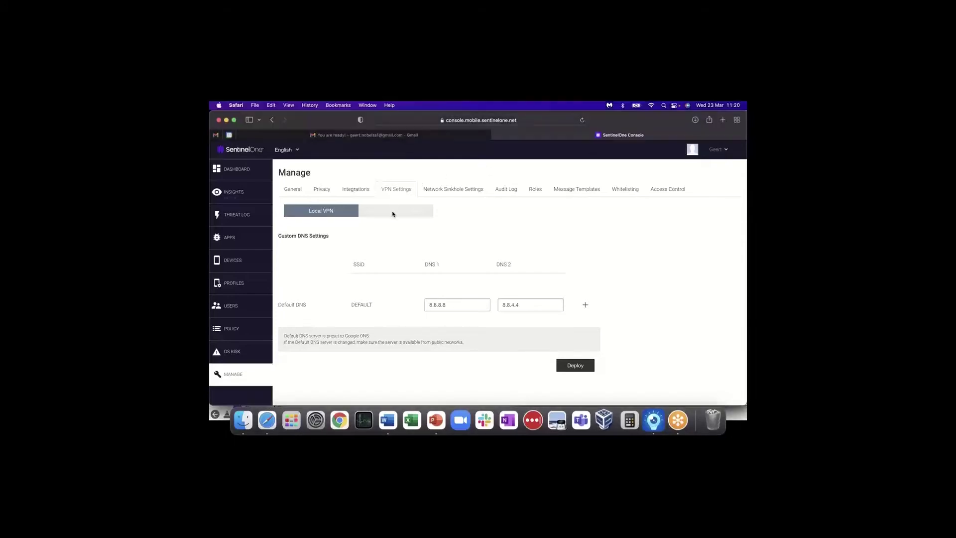
pyautogui.click(393, 213)
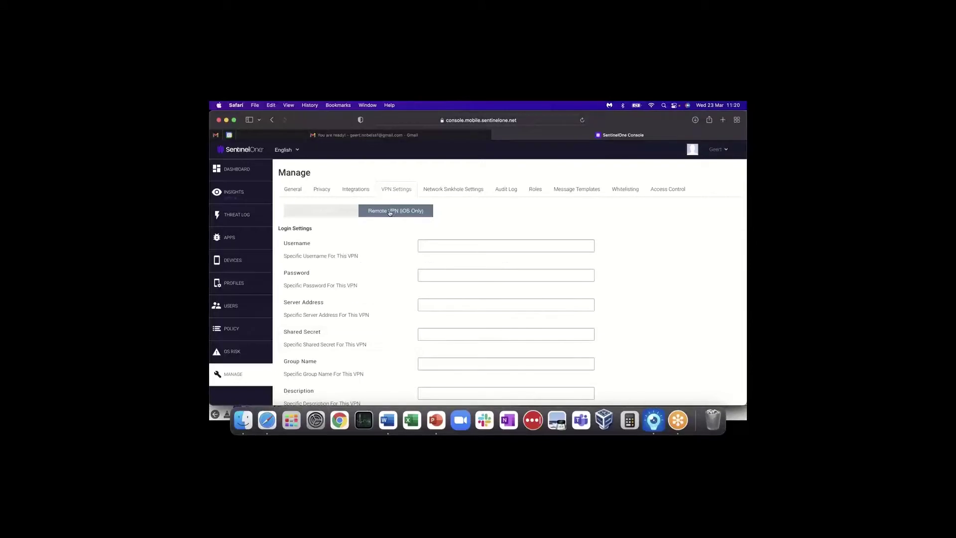
# - Switch back to Local VPN custom DNS, keeping defaults 8.8.8.8 and 8.8.4.4
pyautogui.click(327, 212)
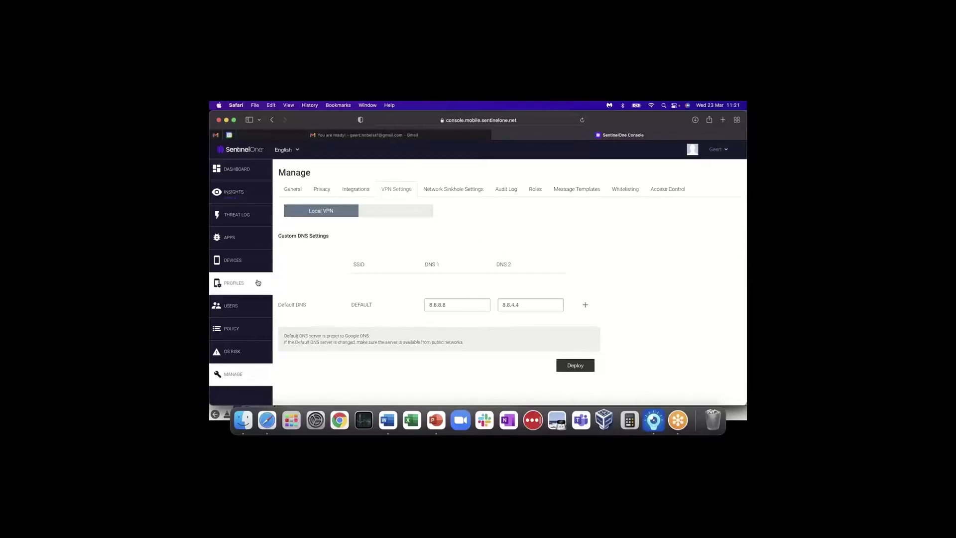
# - Filter the 34529-app inventory's App Name column to KBC Mobile by searching 'kbc'
pyautogui.click(229, 239)
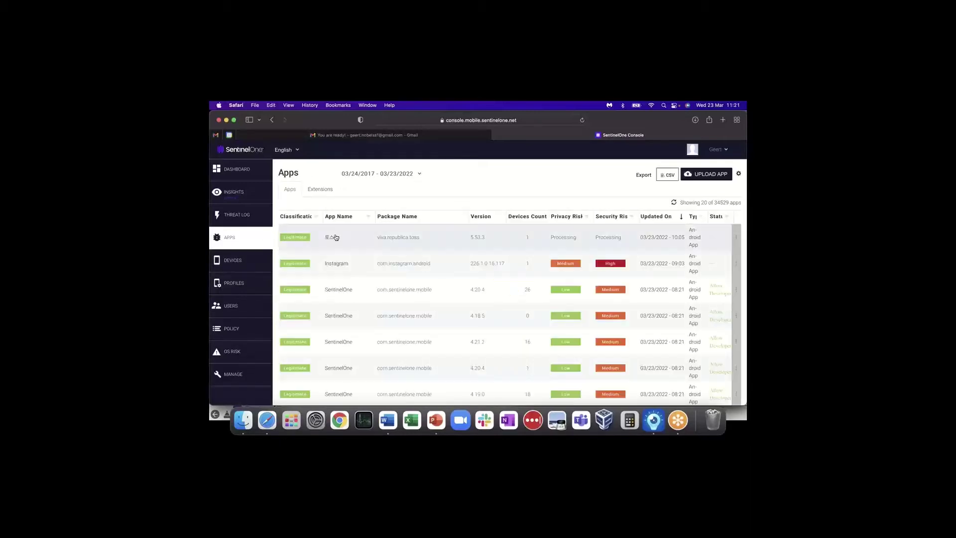
pyautogui.click(369, 218)
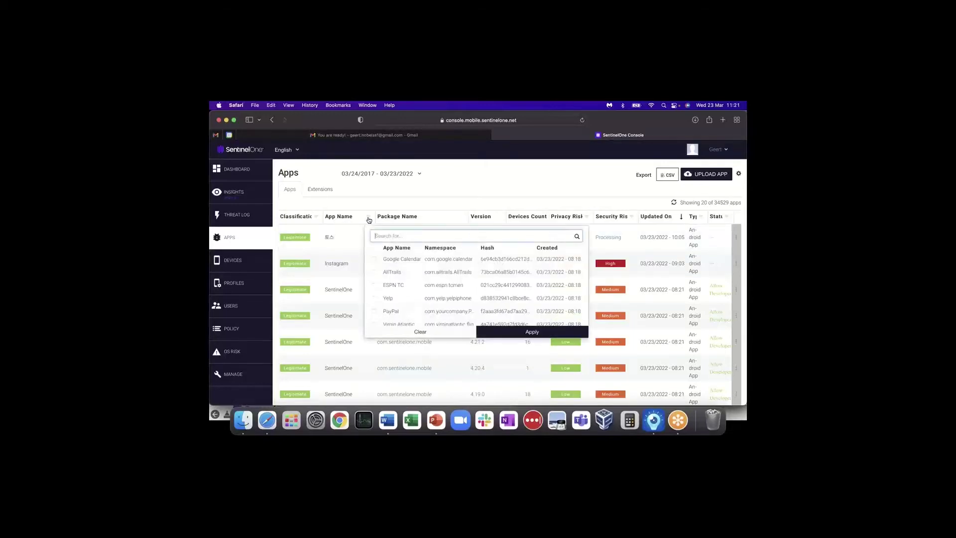
pyautogui.write('kbc')
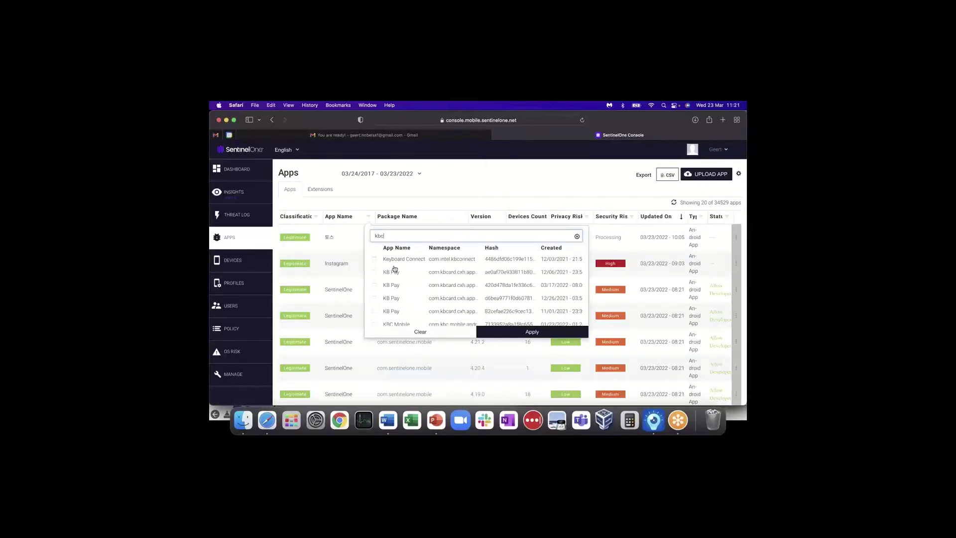
pyautogui.scroll(-3, 393, 279)
pyautogui.click(374, 288)
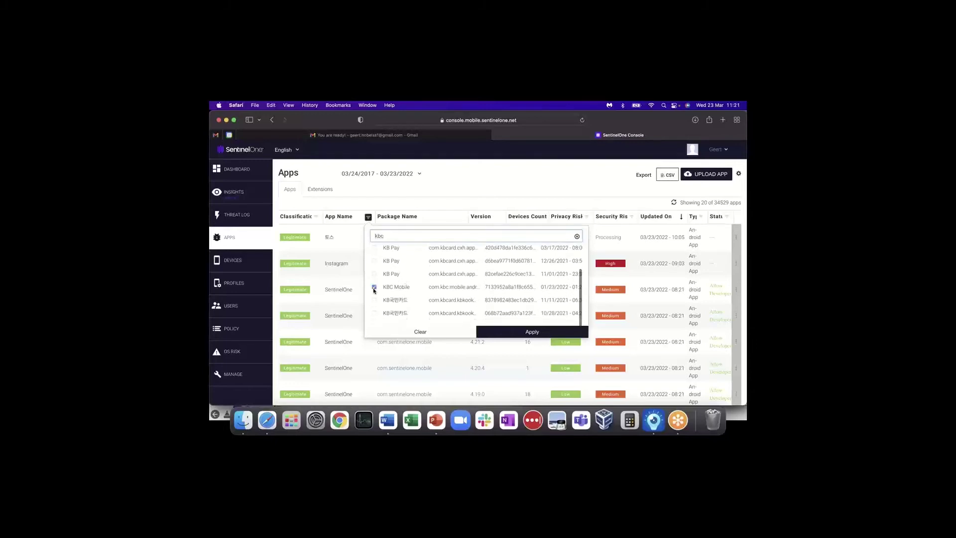
pyautogui.click(529, 331)
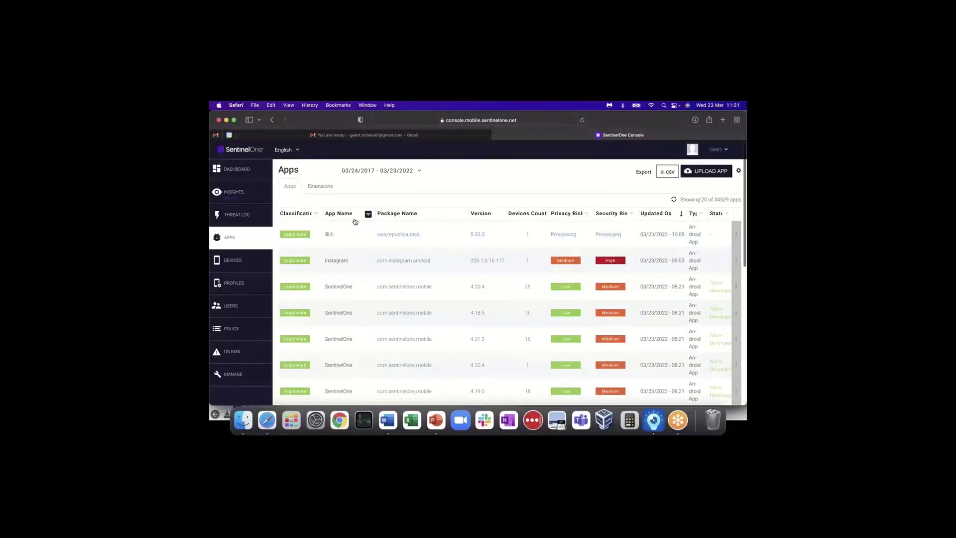
pyautogui.moveTo(363, 219)
pyautogui.click(368, 215)
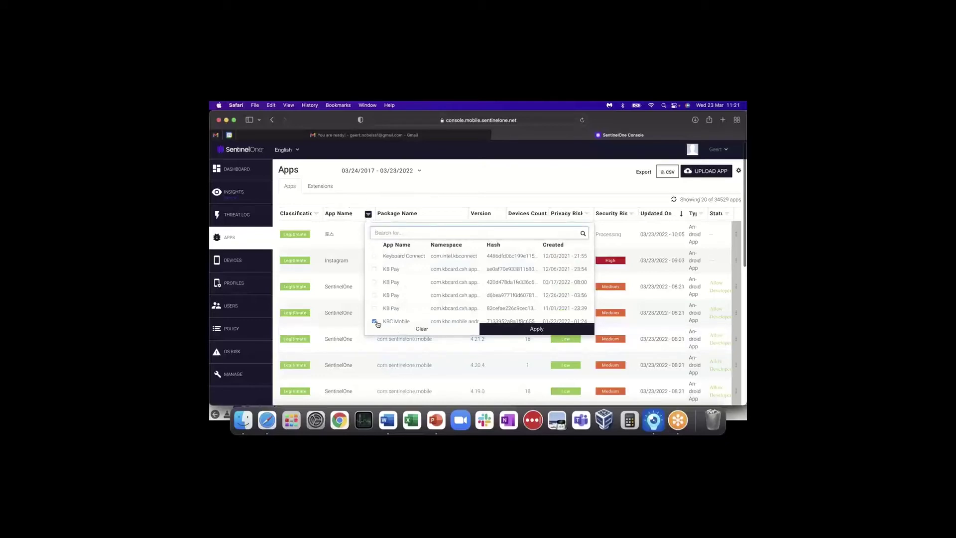
pyautogui.click(496, 330)
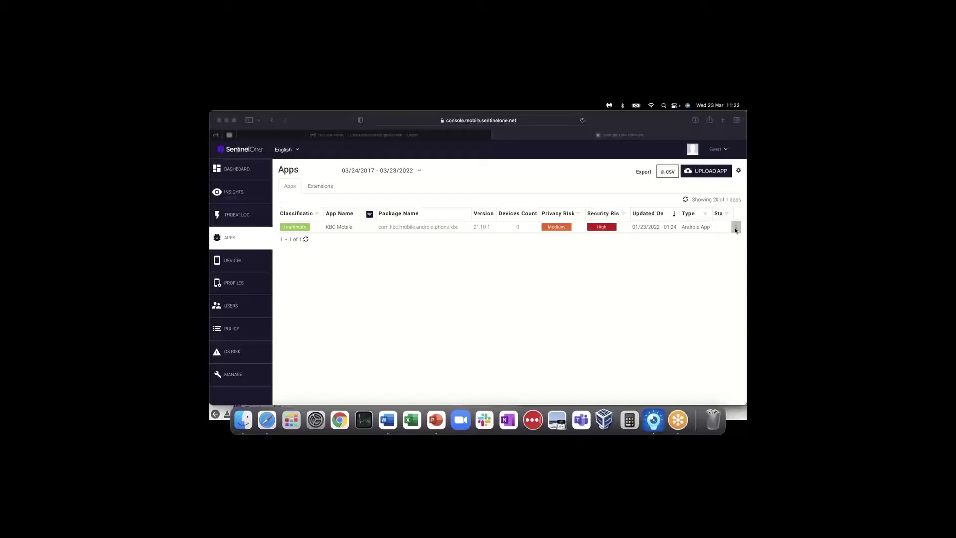
# - Open KBC Mobile's Technical PDF Report, allowing Safari's blocked pop-up window
pyautogui.click(737, 228)
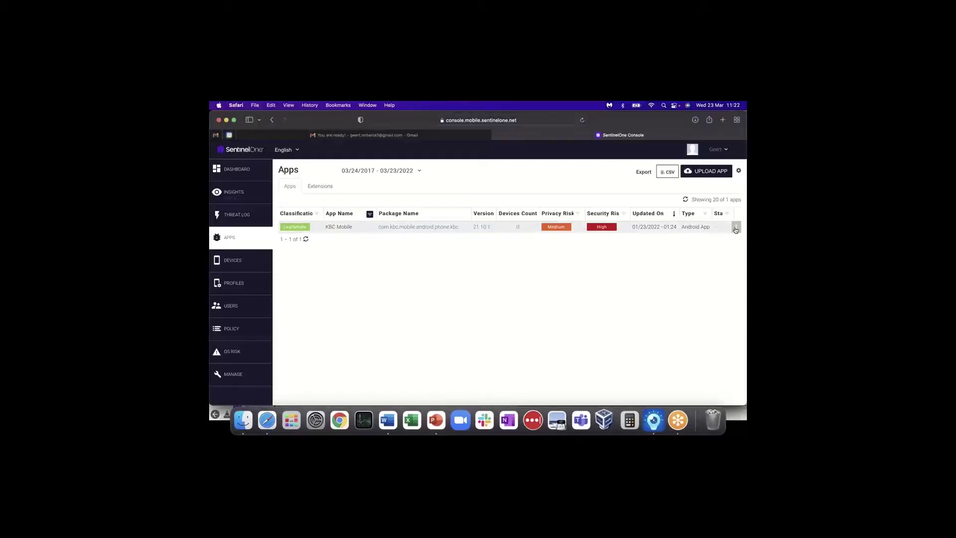
pyautogui.click(737, 228)
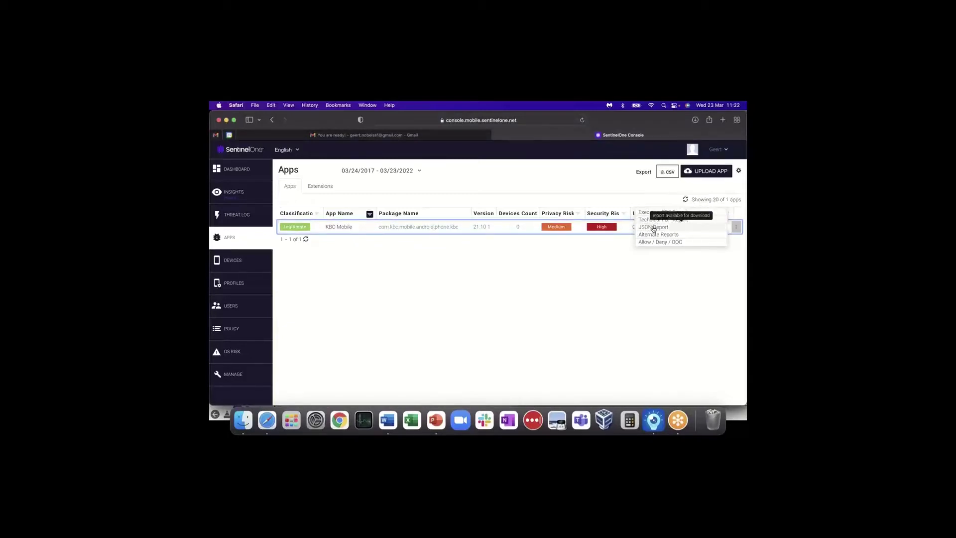
pyautogui.click(673, 219)
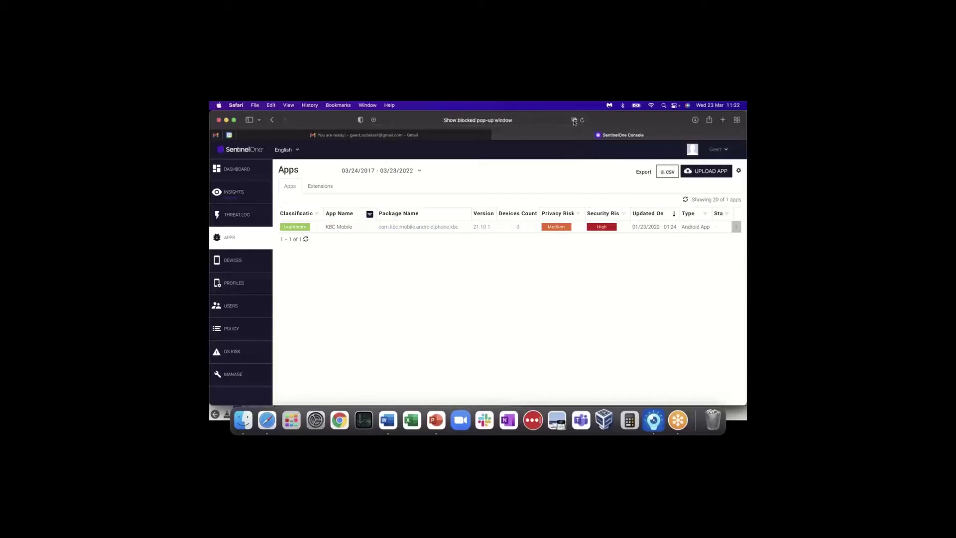
pyautogui.click(574, 120)
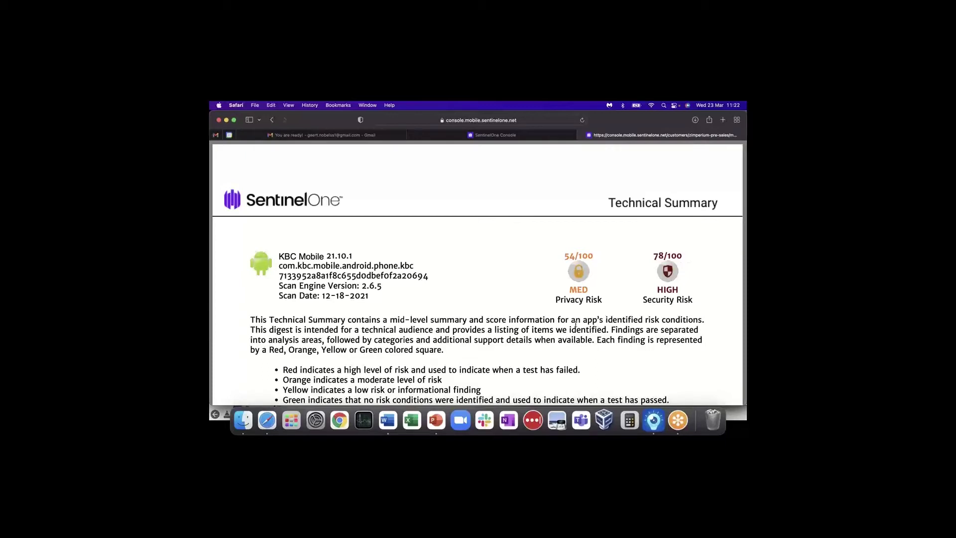
# - Scroll past the Privacy and Security Summaries to findings like WebView JavaScript execution and getRuntime()
pyautogui.scroll(-2, 551, 302)
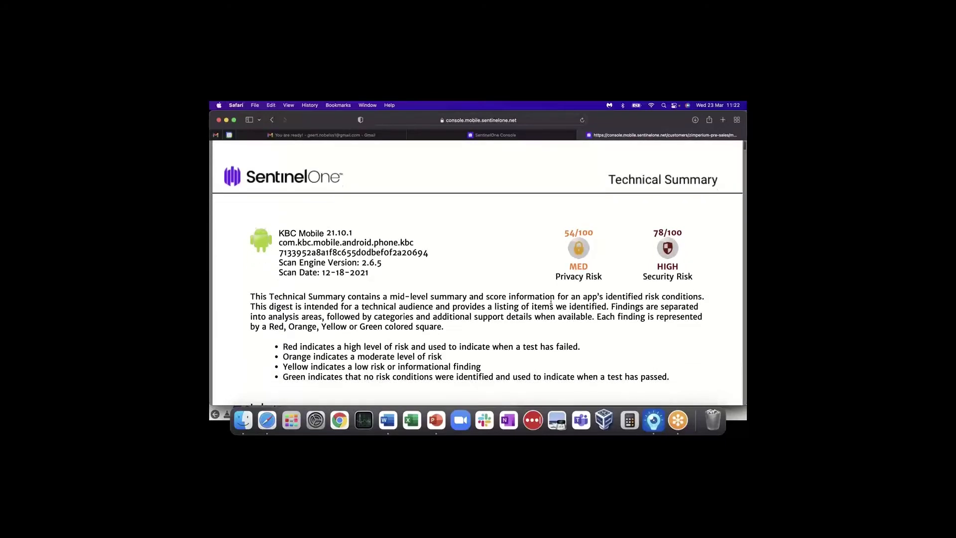
pyautogui.scroll(-1, 552, 302)
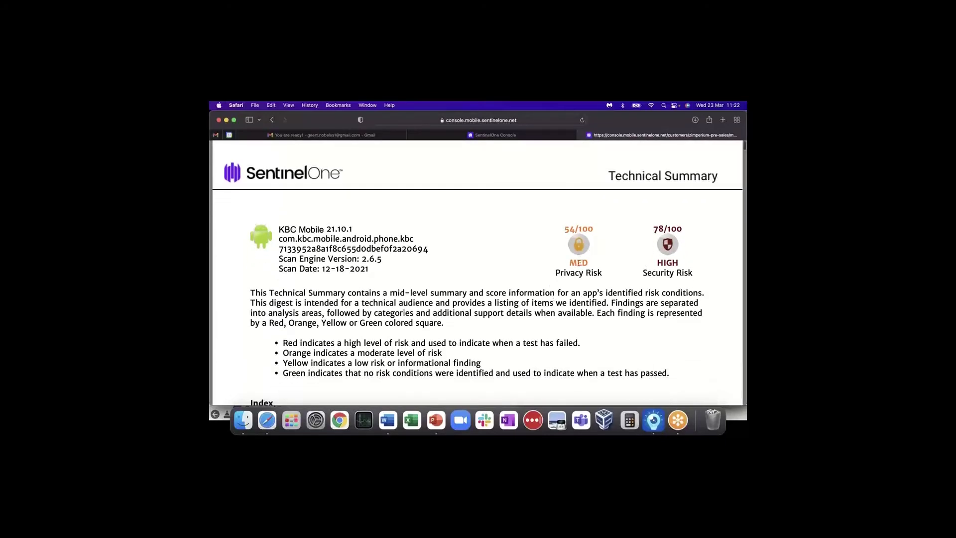
pyautogui.scroll(-7, 601, 293)
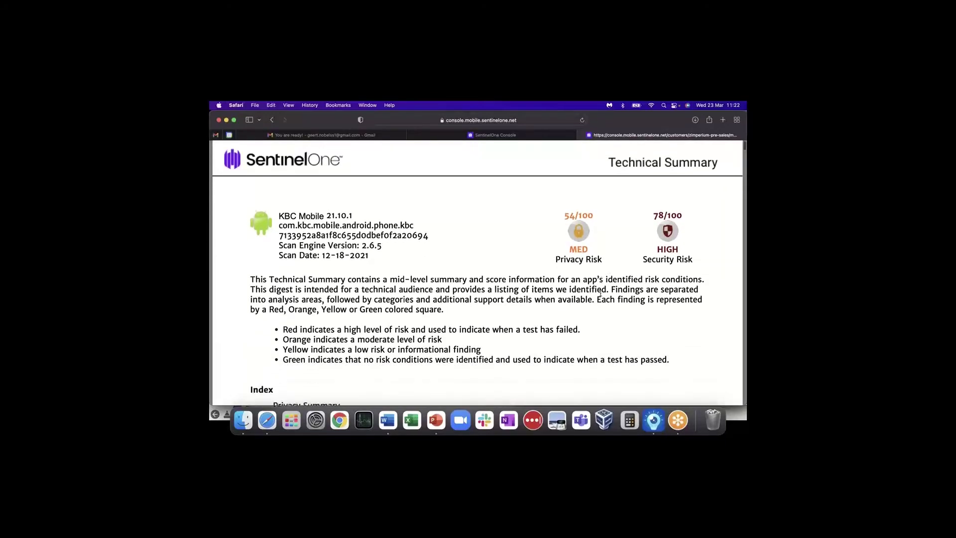
pyautogui.scroll(-6, 601, 293)
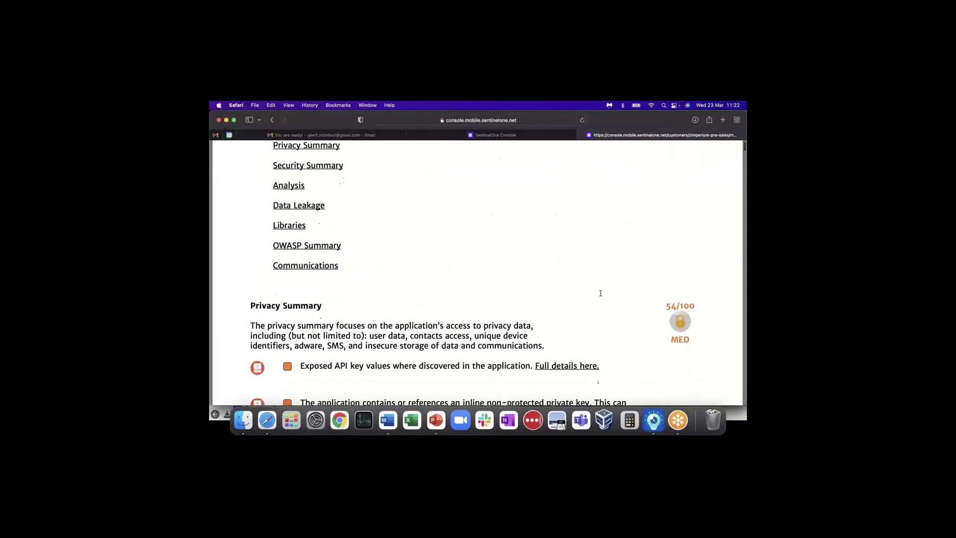
pyautogui.scroll(-1, 601, 293)
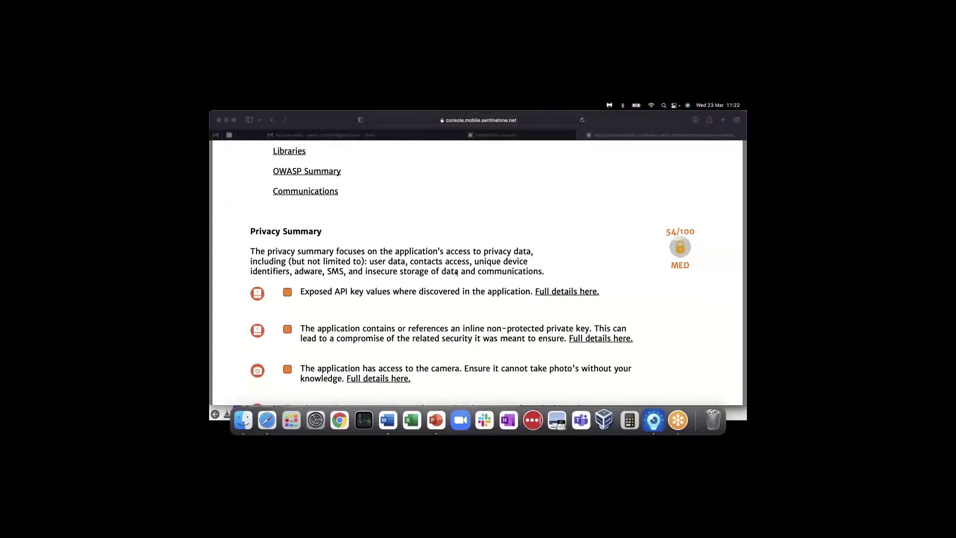
pyautogui.scroll(-1, 428, 290)
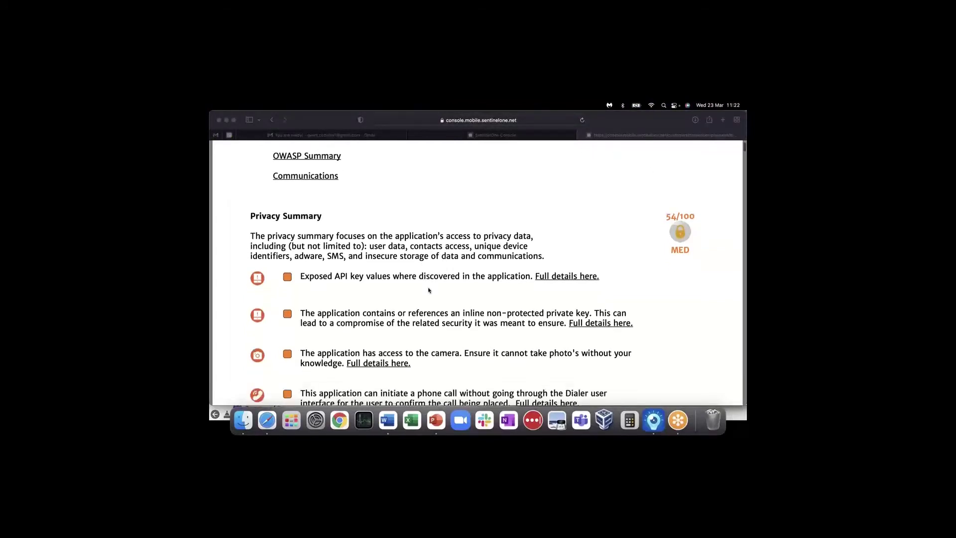
pyautogui.scroll(-5, 429, 290)
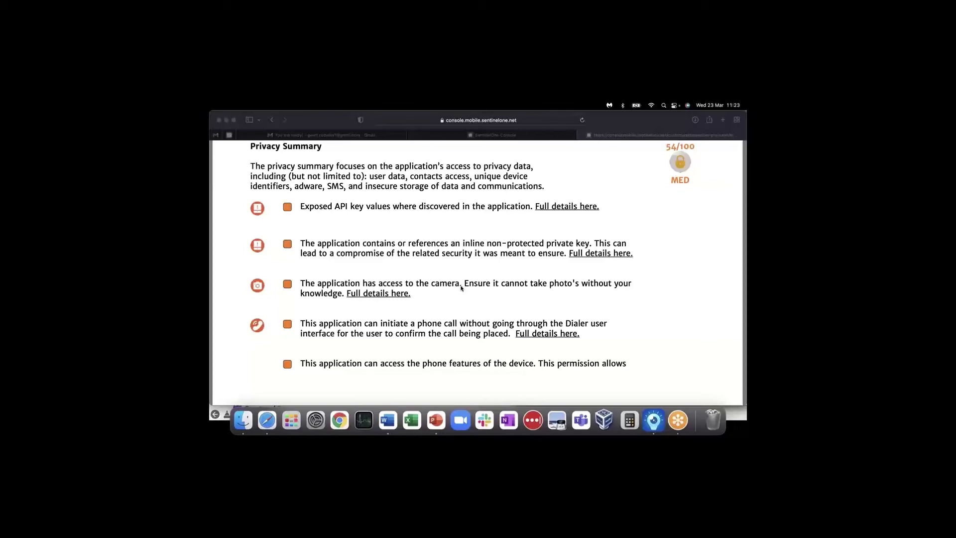
pyautogui.scroll(-15, 448, 298)
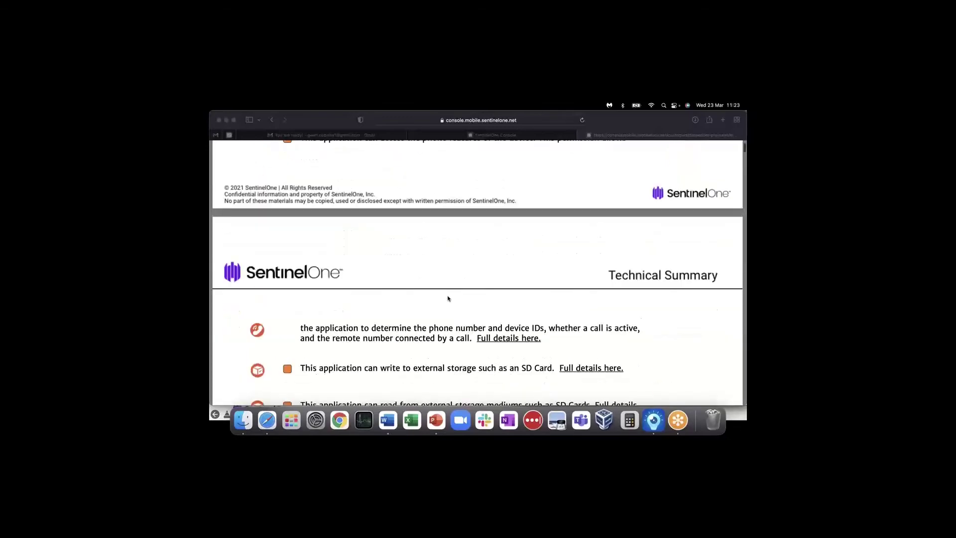
pyautogui.scroll(-4, 448, 298)
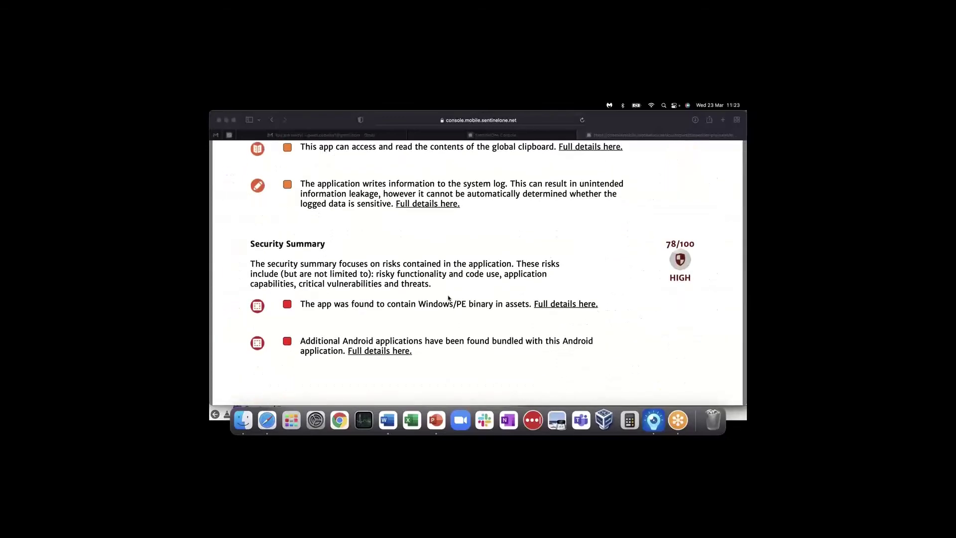
pyautogui.scroll(-5, 448, 299)
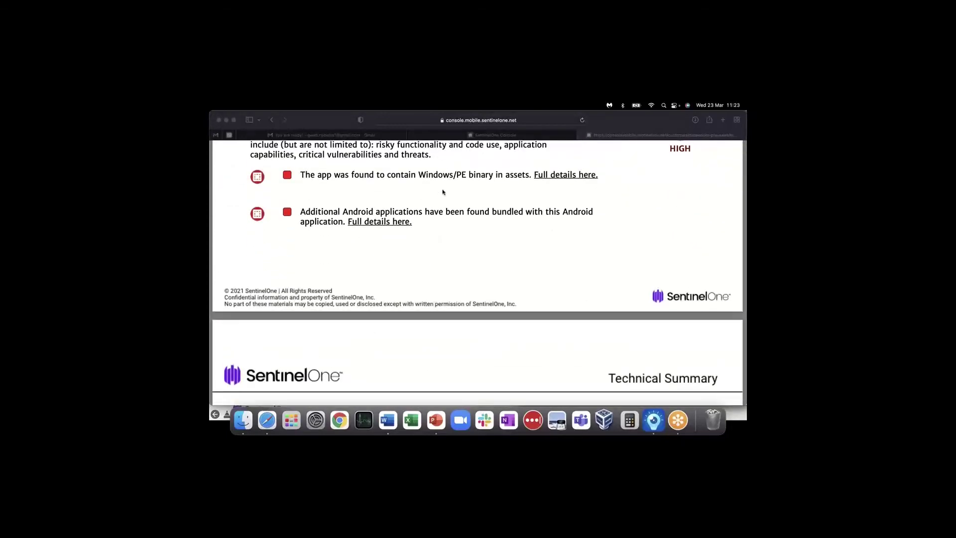
pyautogui.scroll(-6, 442, 289)
pyautogui.scroll(-2, 442, 289)
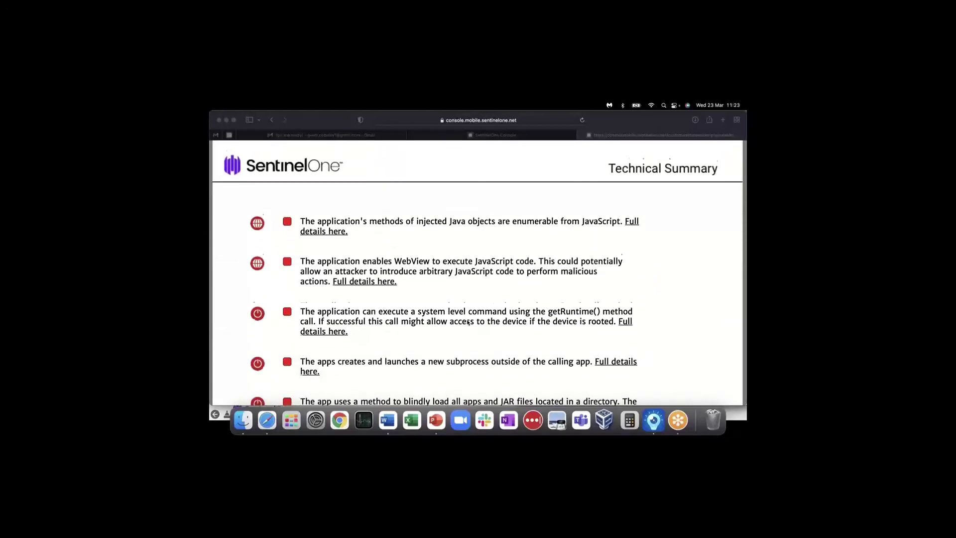
pyautogui.scroll(-4, 468, 323)
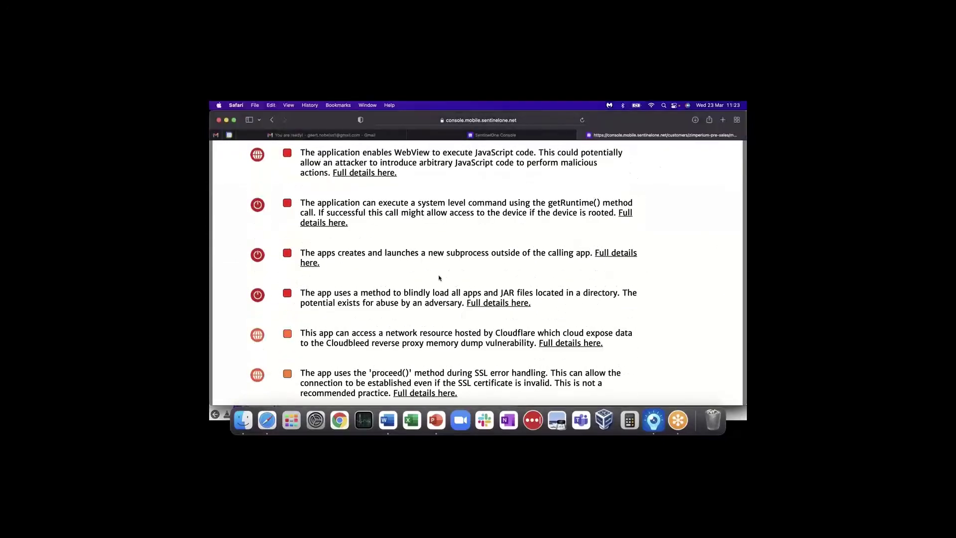
# - Search the KBC Mobile report for the text 'owasp'
pyautogui.press('super+f')
pyautogui.write('ov')
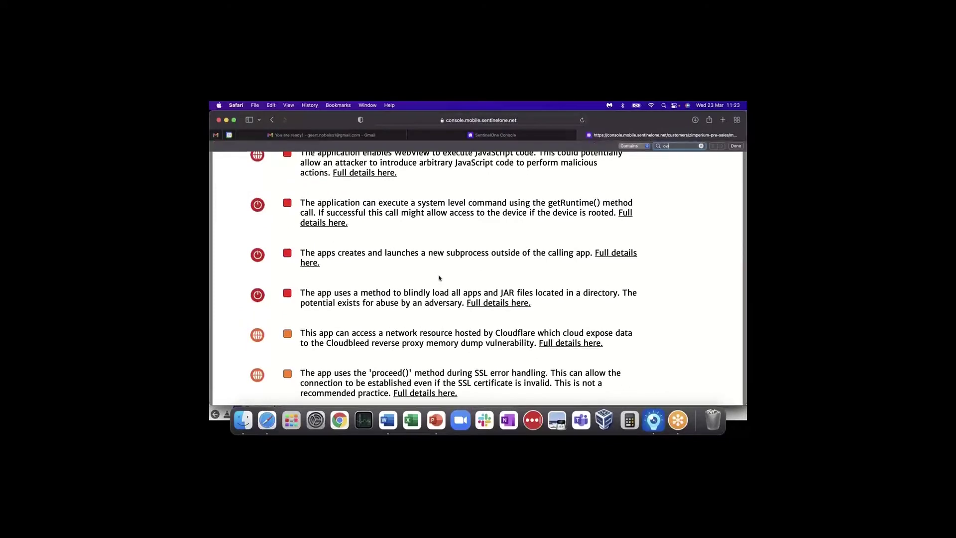
pyautogui.write('asap')
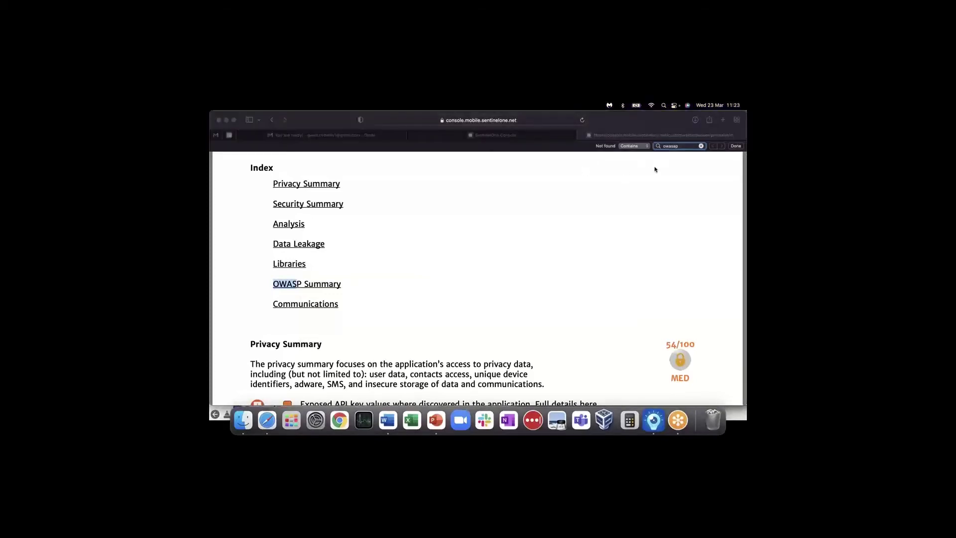
pyautogui.click(678, 150)
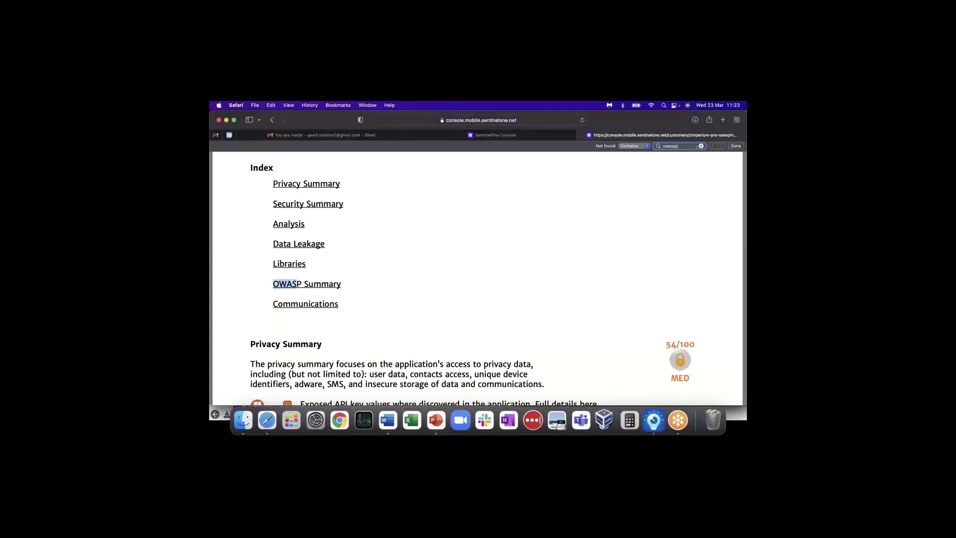
pyautogui.write('p')
# - Step through matches to the OWASP Summary, then scroll to M2: Insecure Data Storage
pyautogui.click(721, 146)
pyautogui.click(721, 146)
pyautogui.click(722, 146)
pyautogui.click(721, 145)
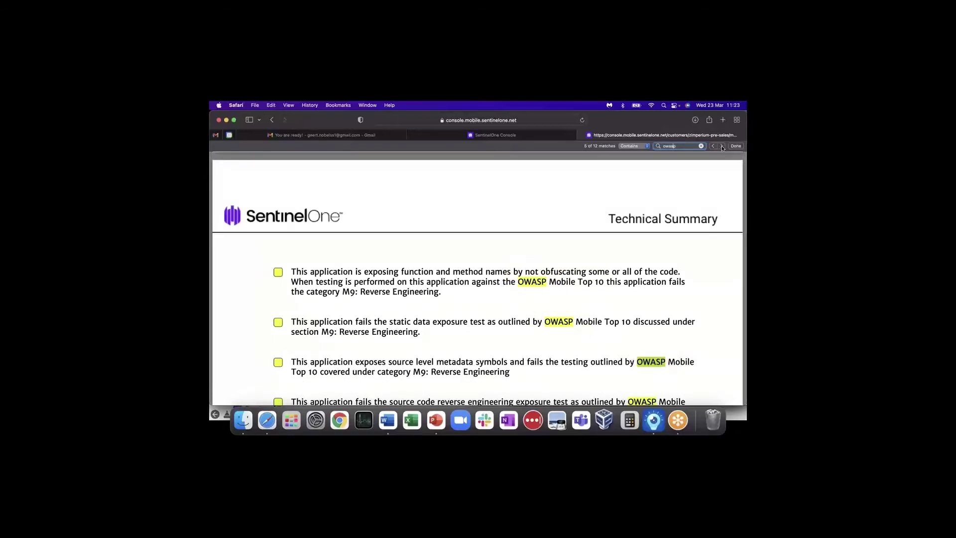
pyautogui.click(722, 146)
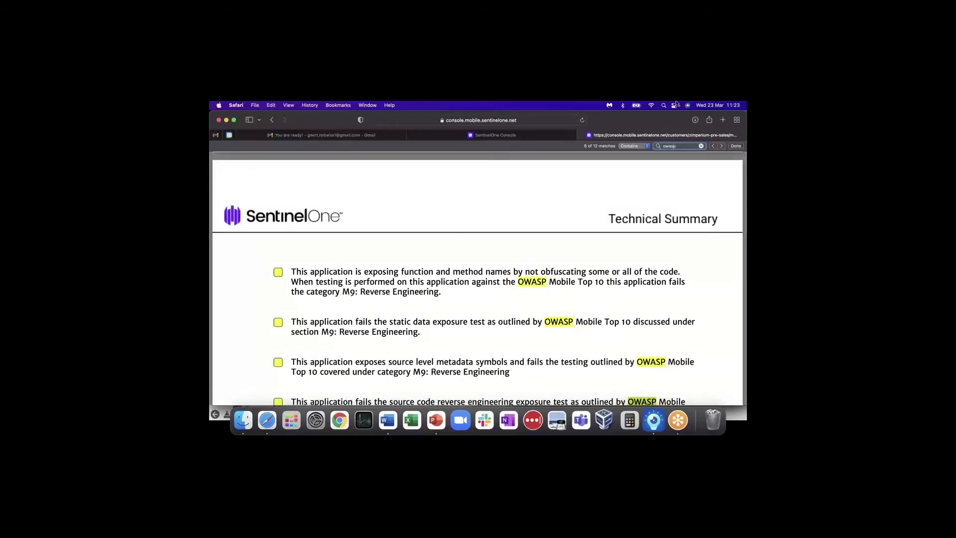
pyautogui.click(722, 146)
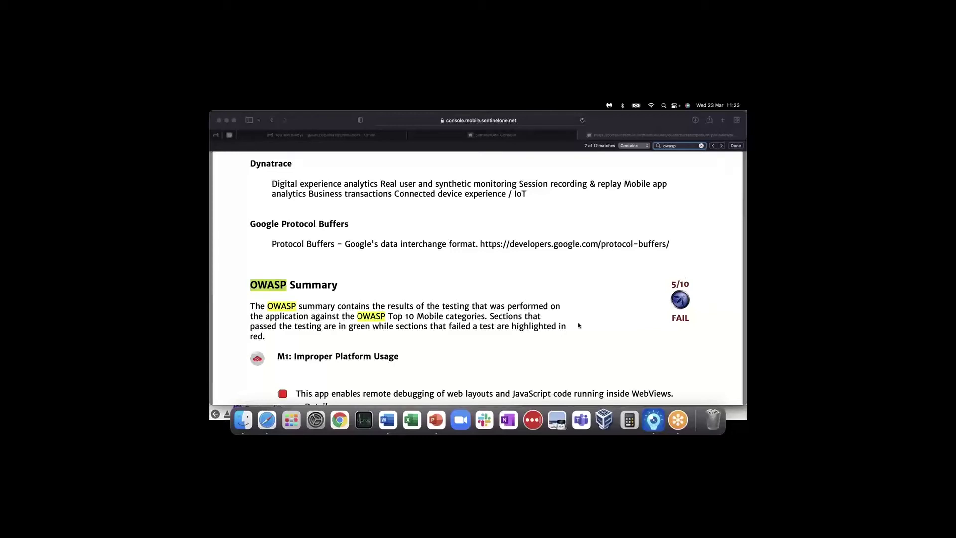
pyautogui.scroll(-5, 580, 326)
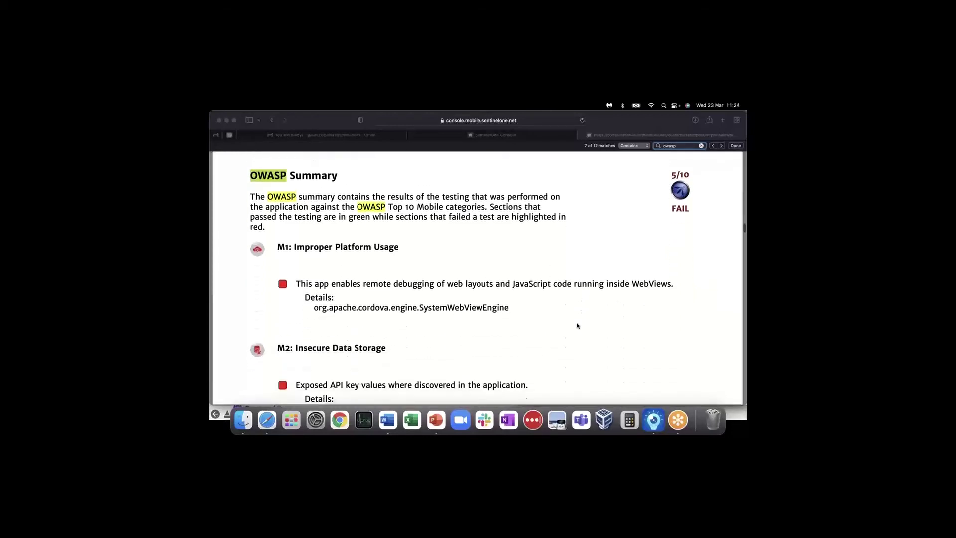
pyautogui.scroll(3, 391, 341)
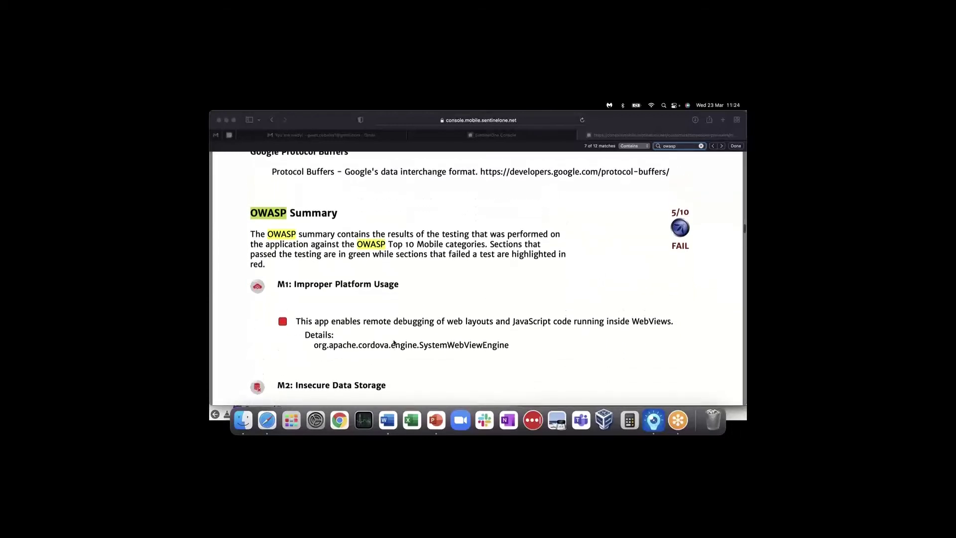
pyautogui.scroll(-2, 434, 334)
pyautogui.scroll(-5, 434, 333)
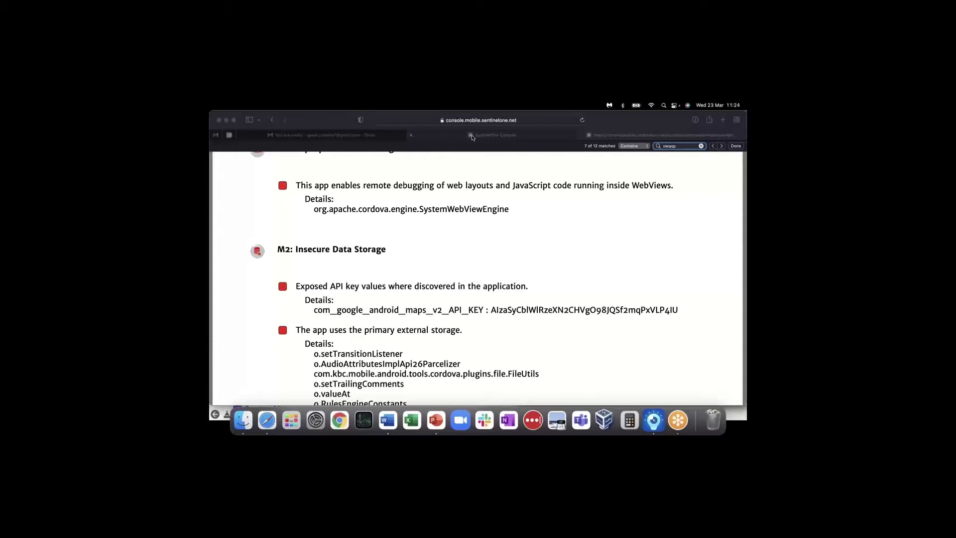
# - Return to the console tab's Apps list filtered to KBC Mobile
pyautogui.click(472, 136)
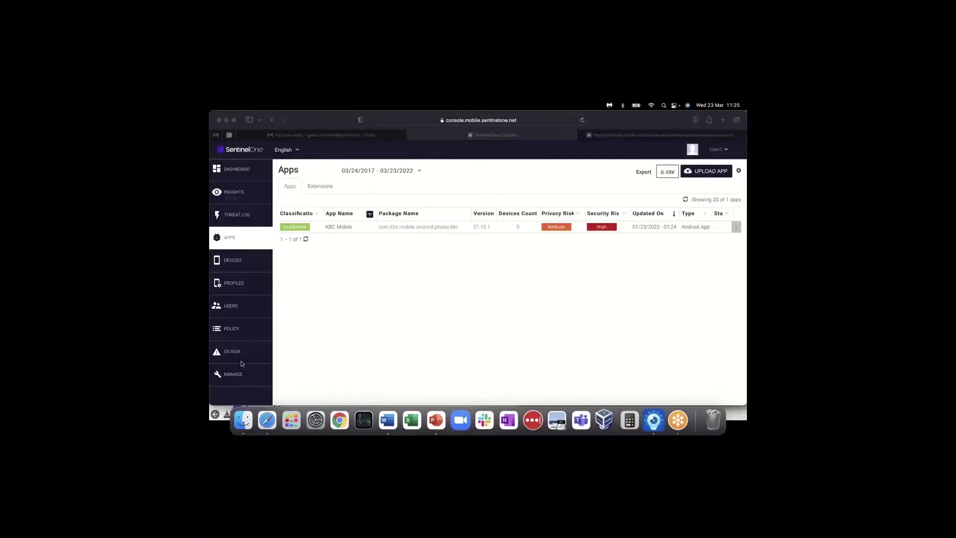
pyautogui.click(240, 376)
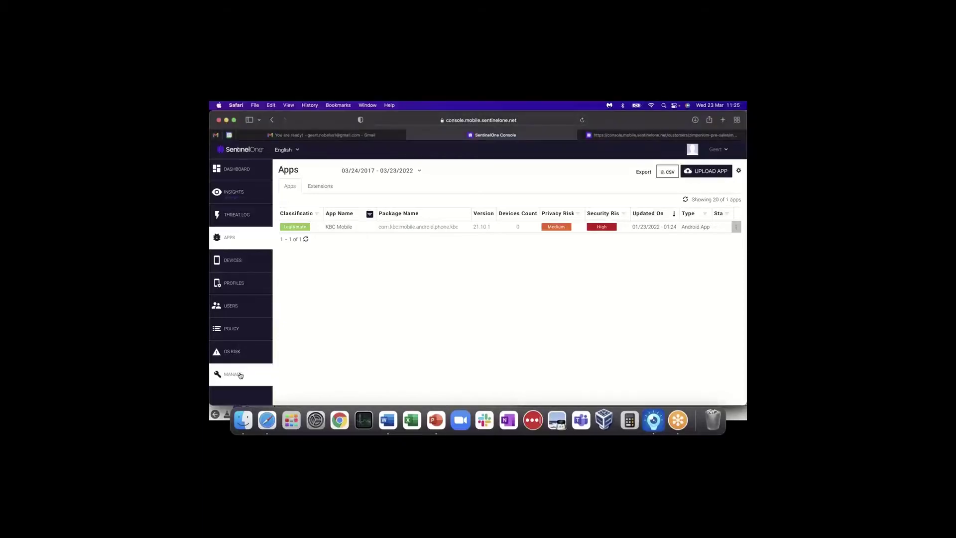
# - Select group Demo_ExN_IT on the Privacy page and apply the GDPR template, undeployed
pyautogui.click(322, 186)
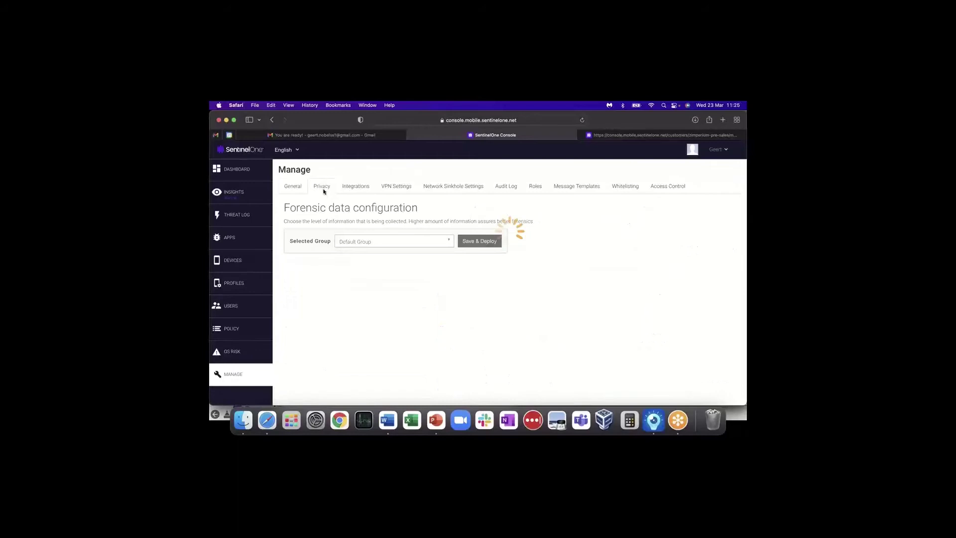
pyautogui.click(386, 242)
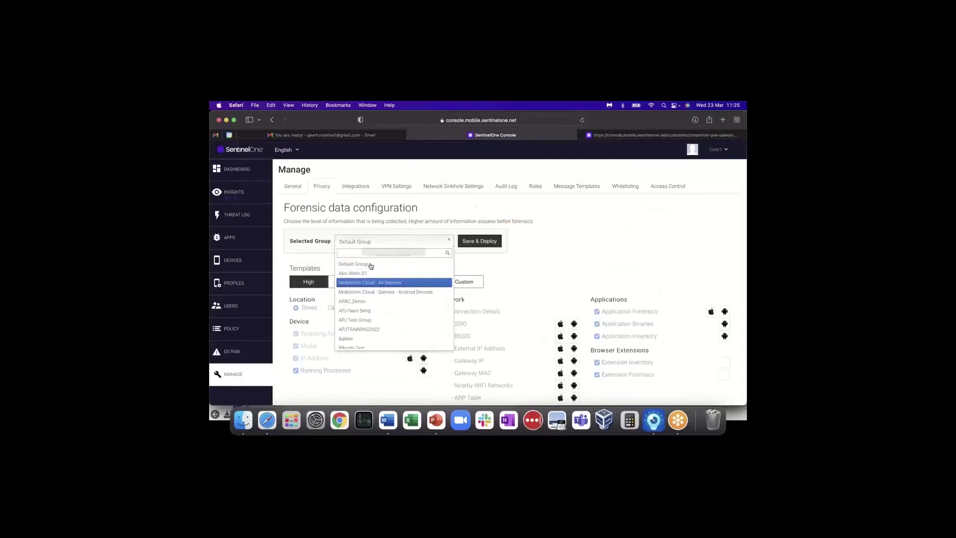
pyautogui.write('dem')
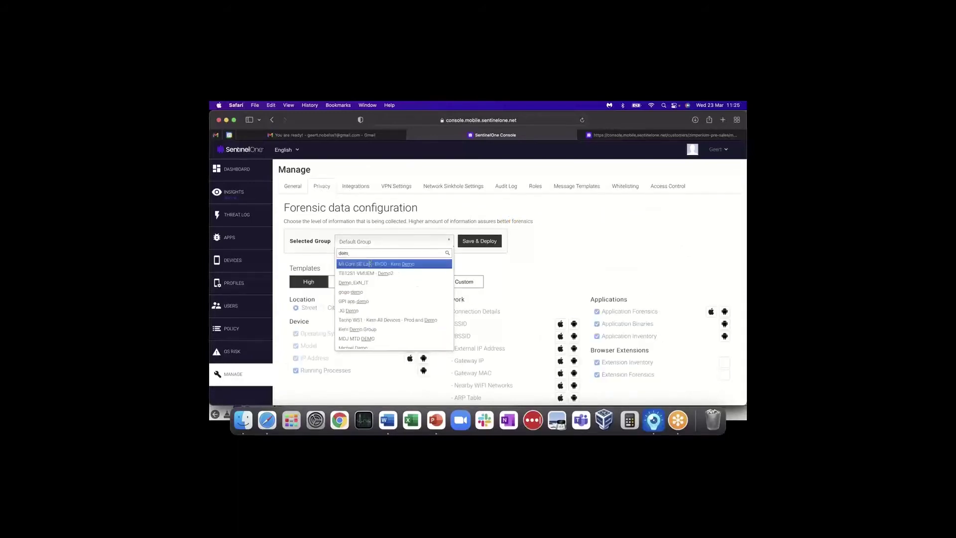
pyautogui.press('Down')
pyautogui.press('Down')
pyautogui.press('Return')
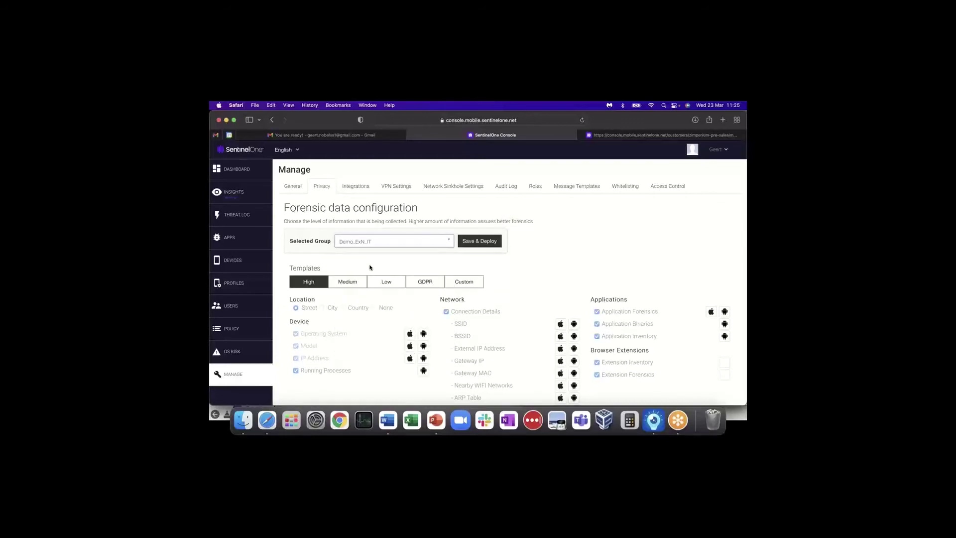
pyautogui.click(426, 282)
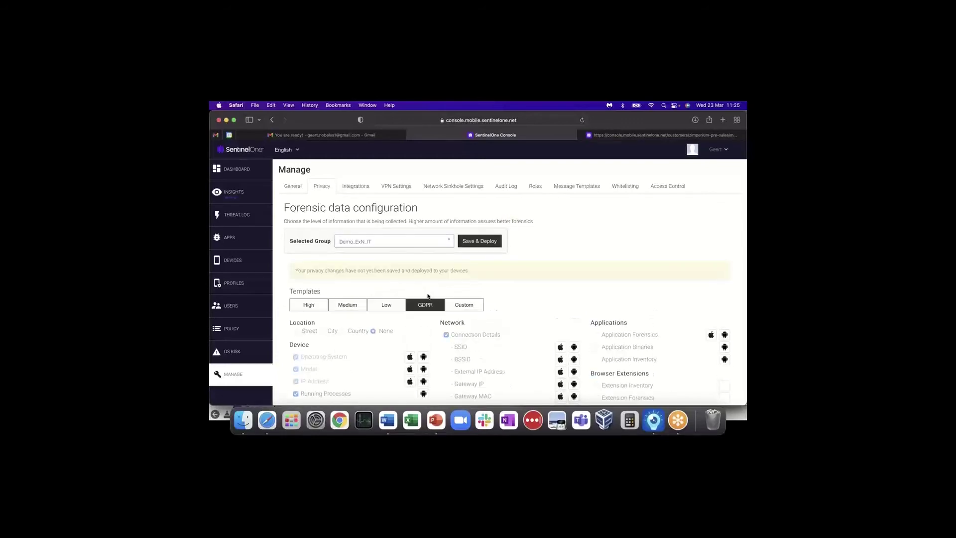
pyautogui.scroll(-3, 347, 250)
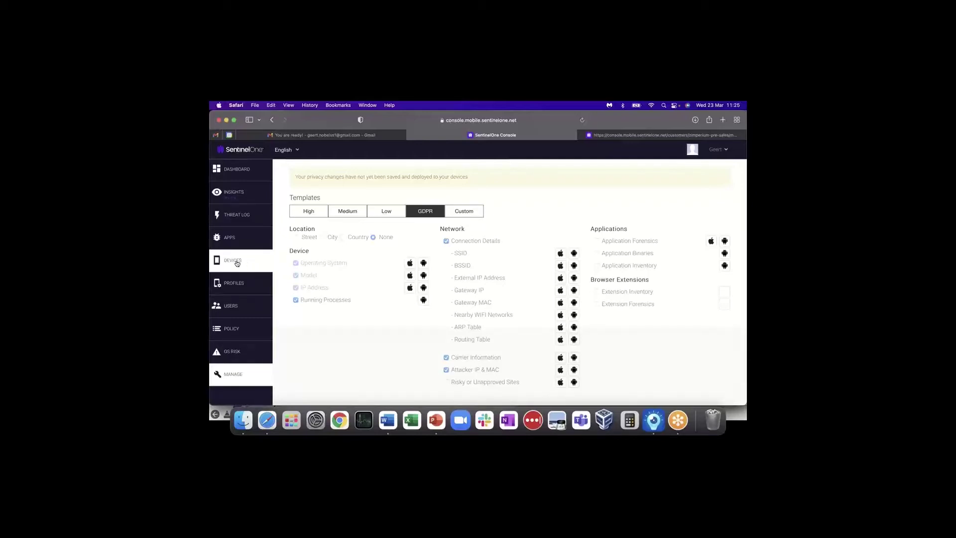
# - Filter the Devices list's User column to the demo user's e-mail
pyautogui.click(237, 263)
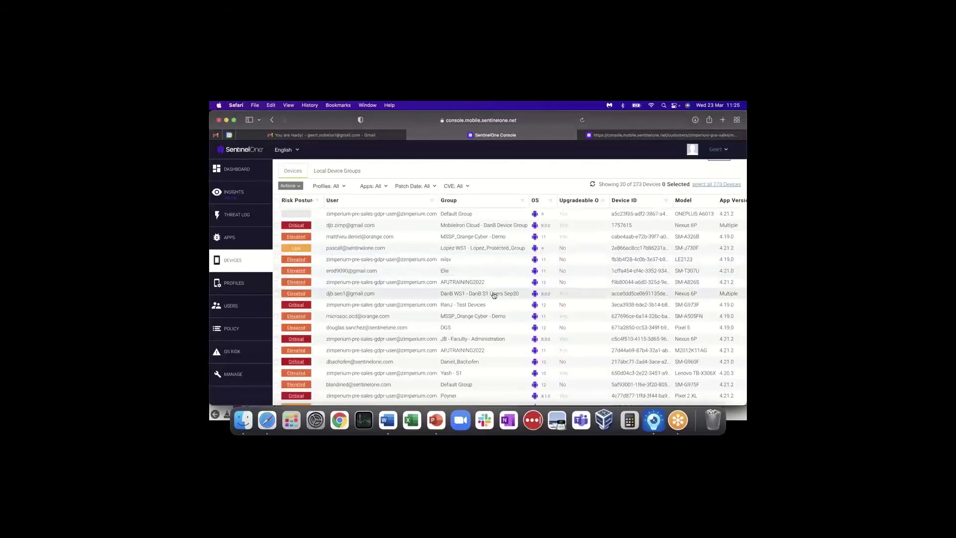
pyautogui.click(431, 201)
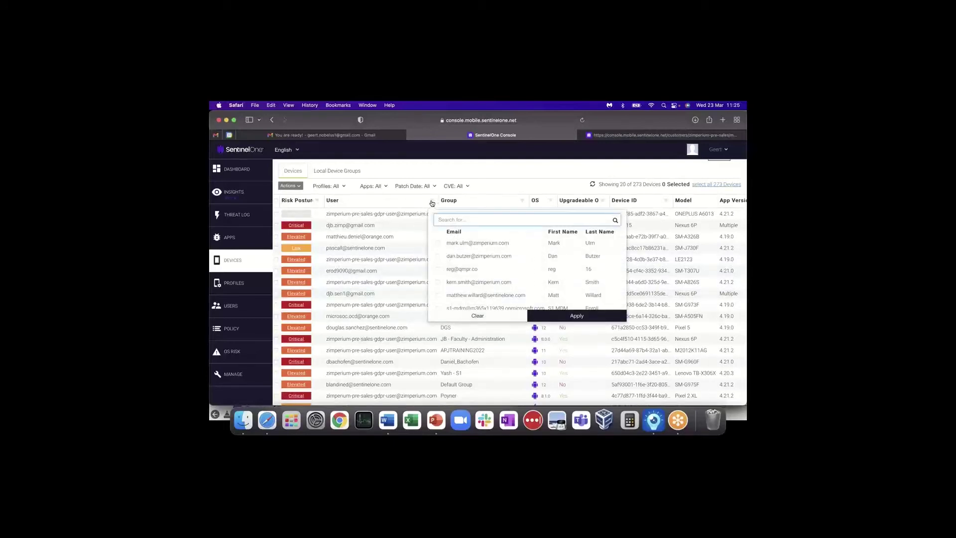
pyautogui.write('geert')
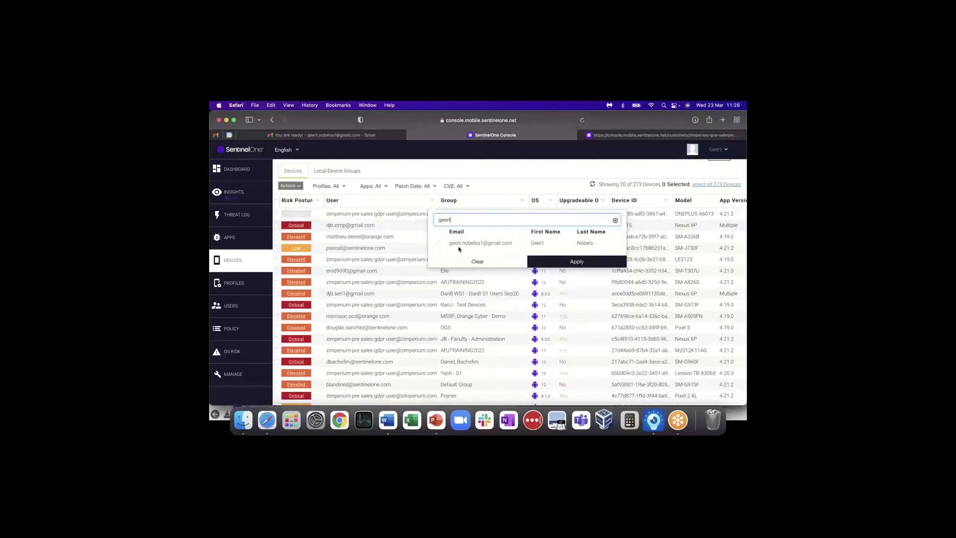
pyautogui.click(460, 247)
pyautogui.click(536, 262)
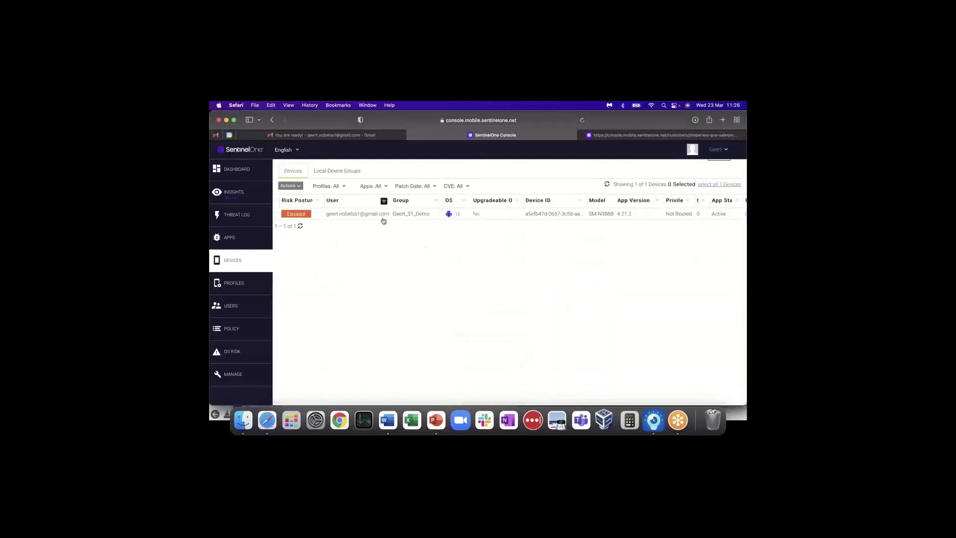
# - Open the SM-N986B device and list its one Elevated Sideloaded App(s) threat
pyautogui.click(381, 216)
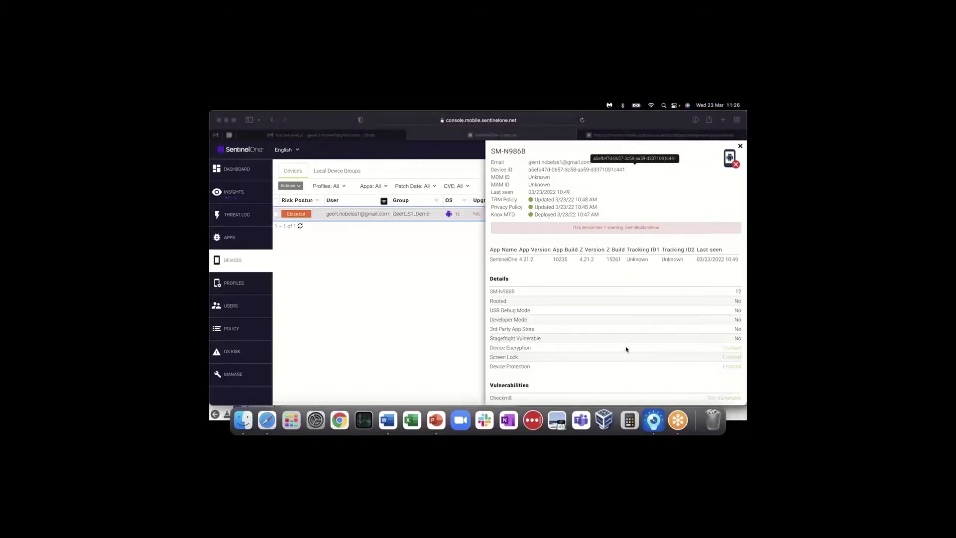
pyautogui.scroll(-2, 626, 349)
pyautogui.scroll(-3, 627, 349)
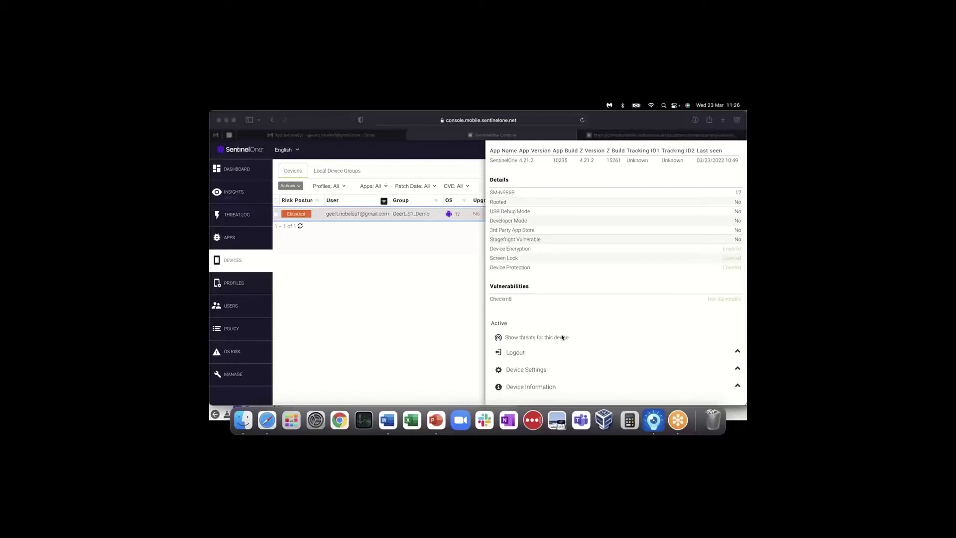
pyautogui.click(550, 340)
pyautogui.click(550, 338)
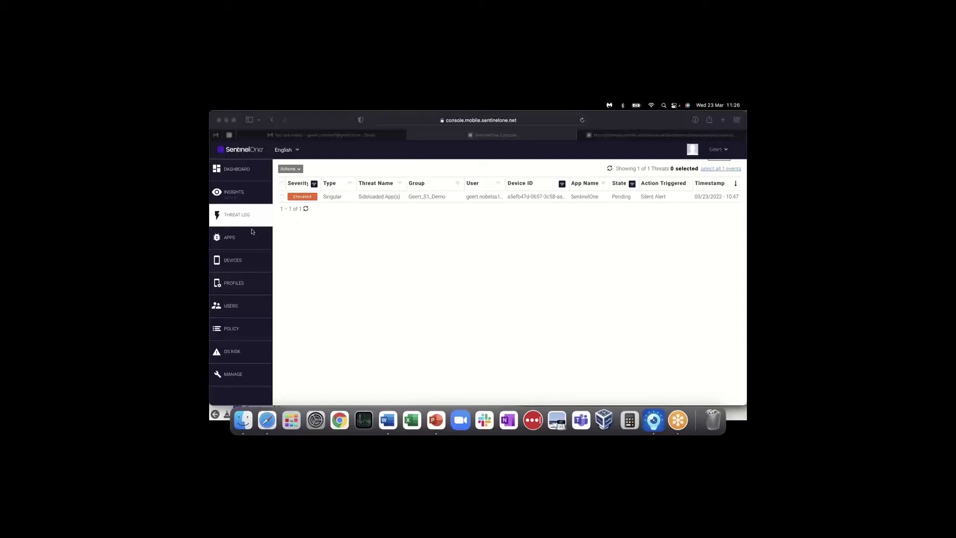
# - Review the threat statistics on the main dashboard
pyautogui.click(237, 217)
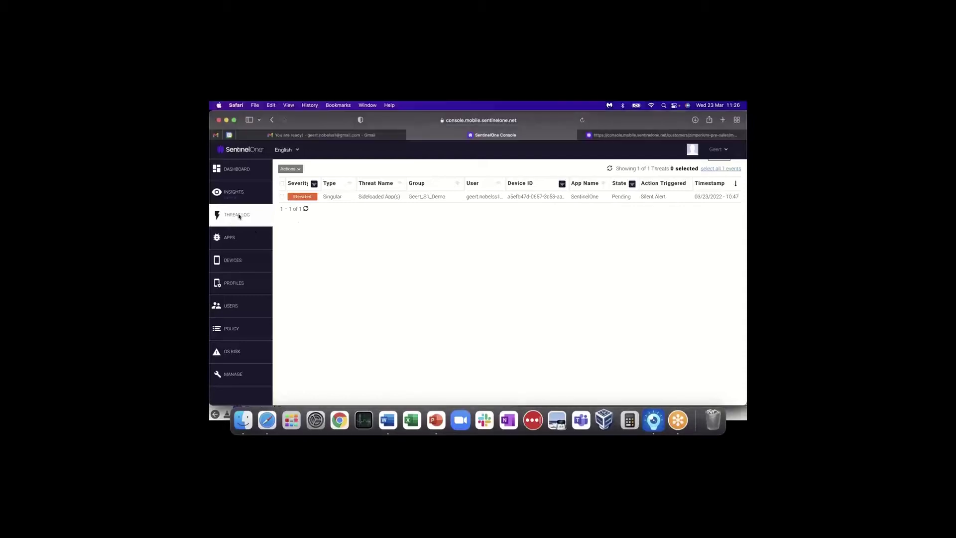
pyautogui.click(234, 171)
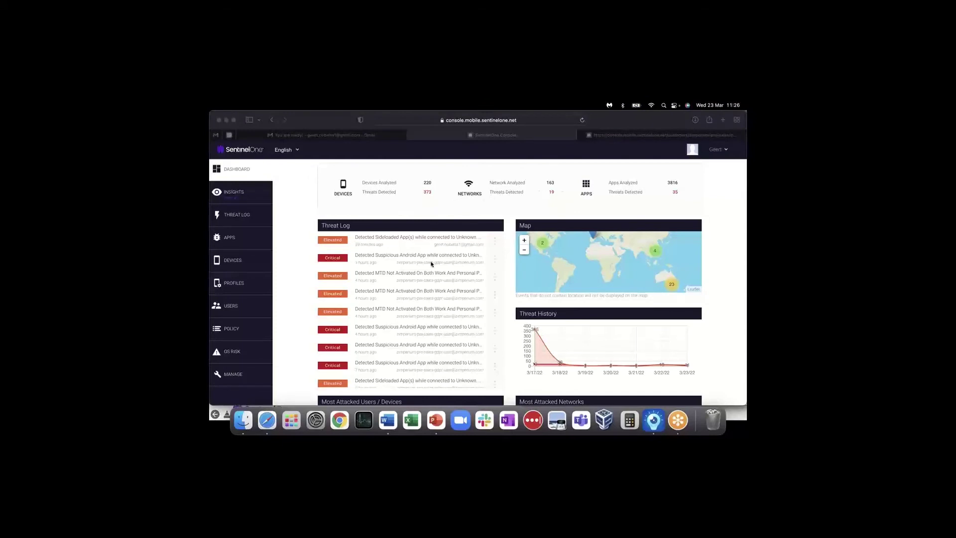
pyautogui.scroll(-10, 410, 311)
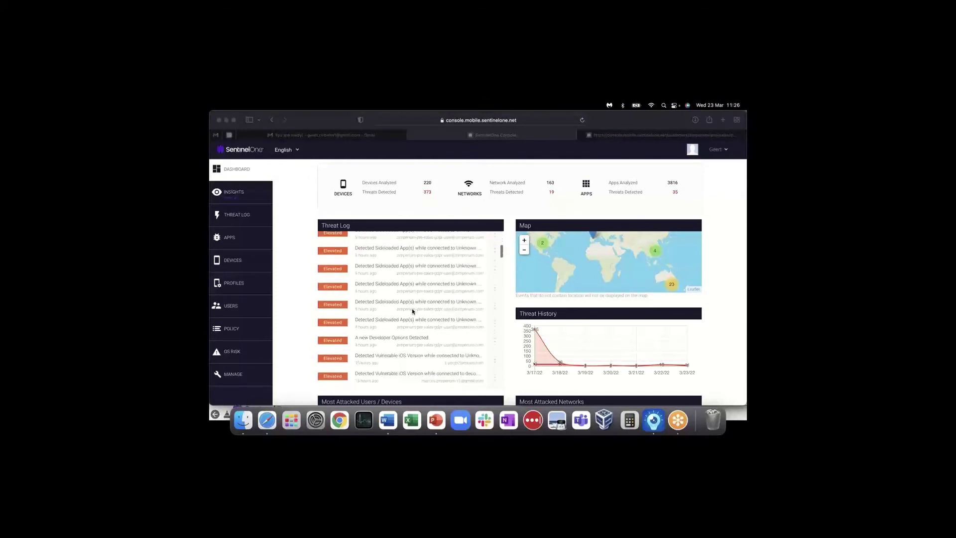
pyautogui.scroll(-5, 293, 316)
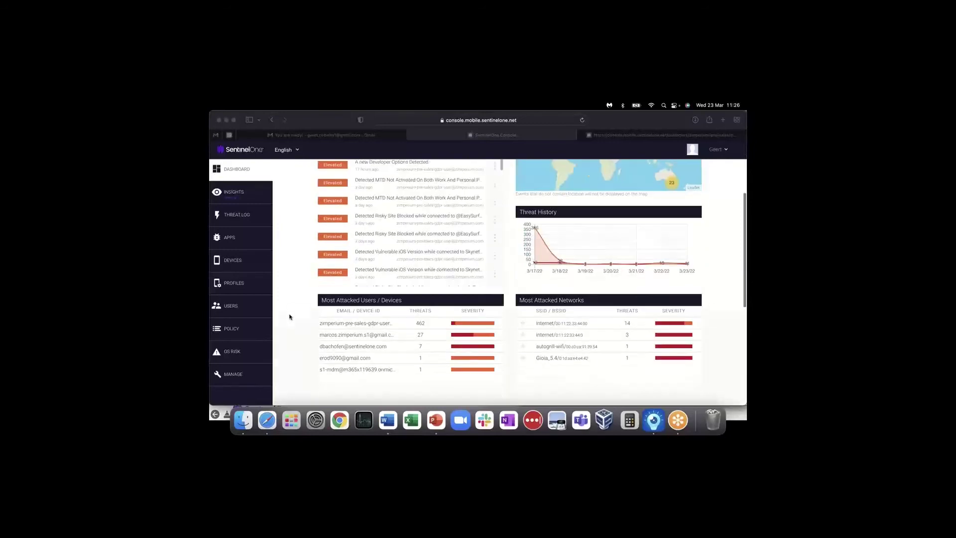
pyautogui.scroll(-1, 291, 317)
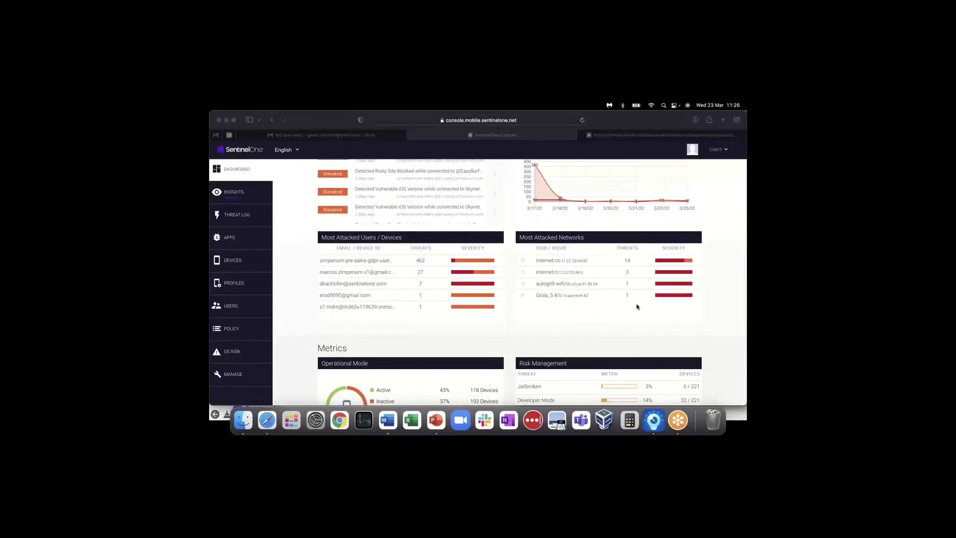
# - Open the Jailbroken meter under Risk Management Metrics to list the flagged devices
pyautogui.scroll(-2, 636, 305)
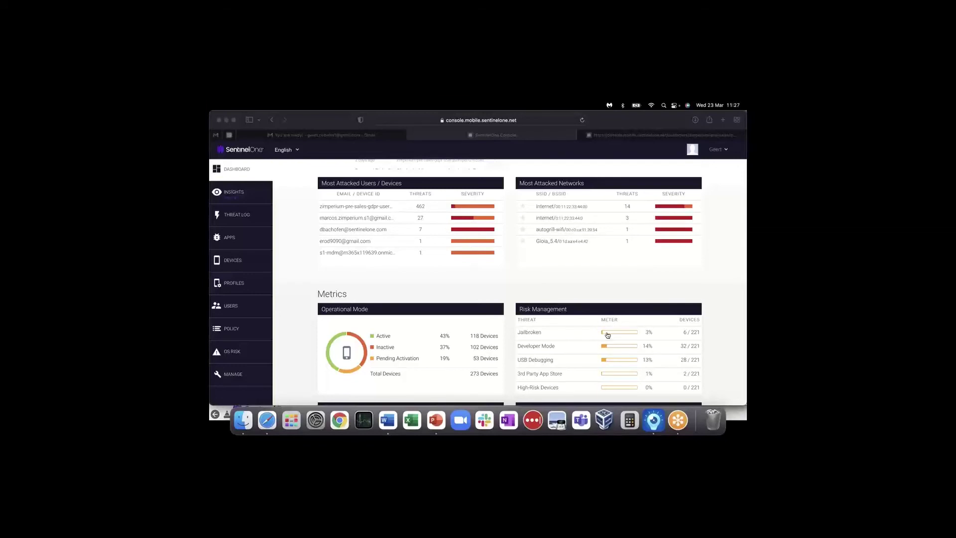
pyautogui.click(605, 334)
pyautogui.click(607, 334)
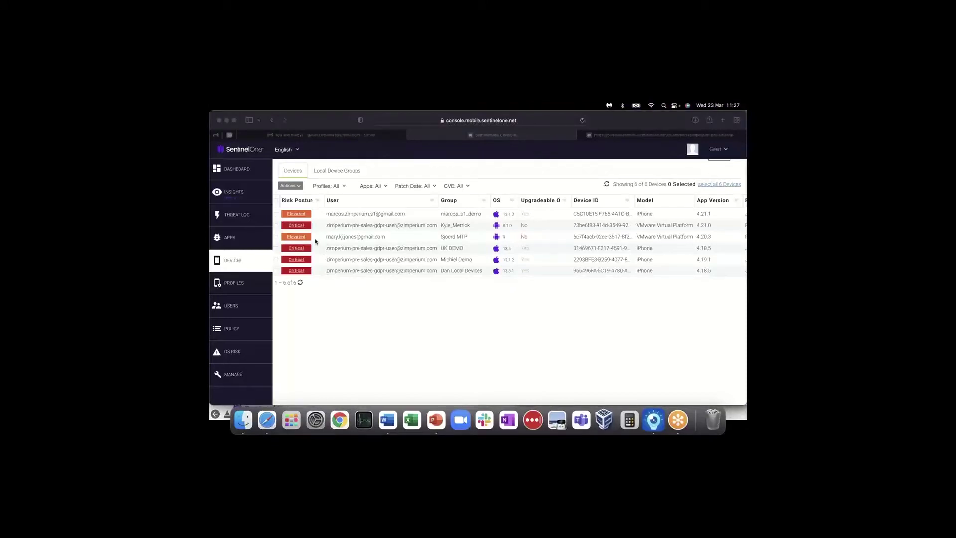
# - From Insights, list the 16 current critical devices shown on the Critical Devices card
pyautogui.click(237, 197)
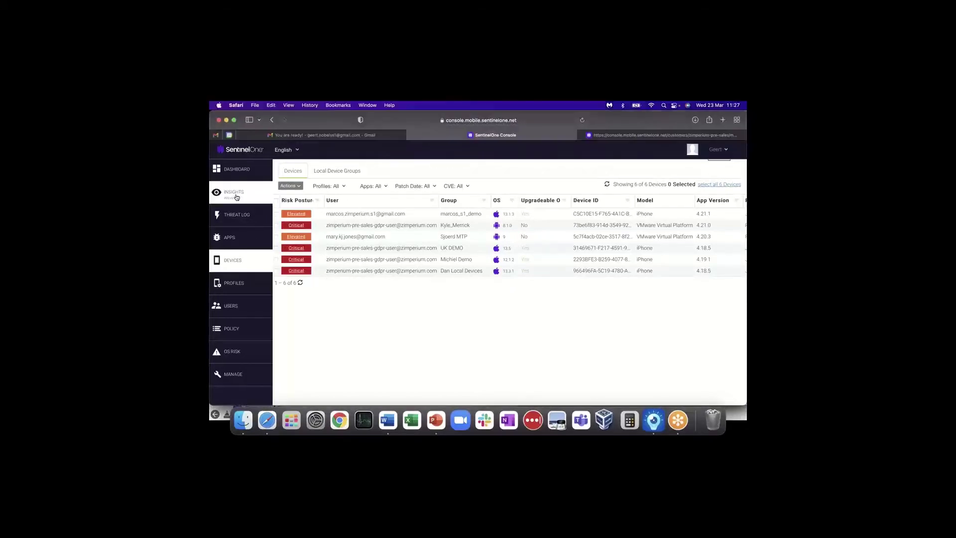
pyautogui.click(237, 197)
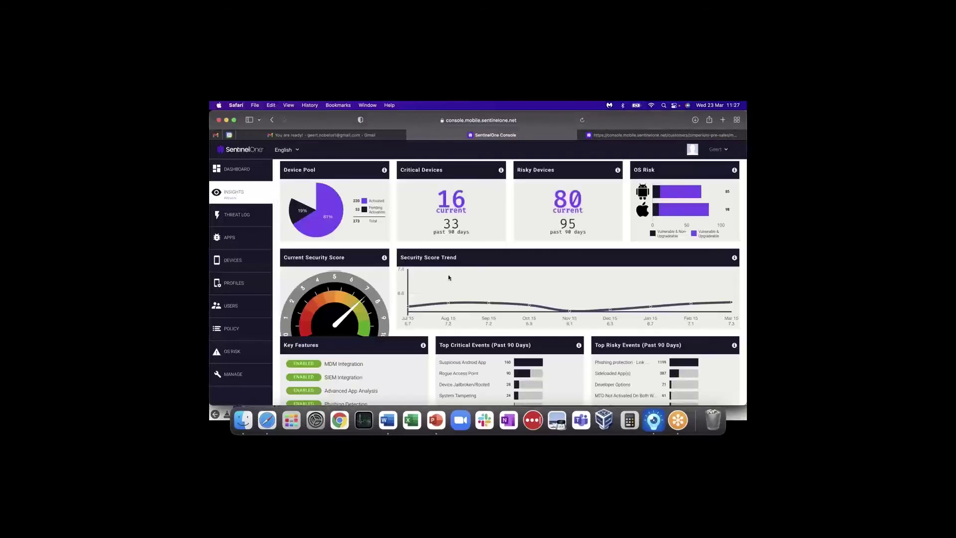
pyautogui.moveTo(472, 305)
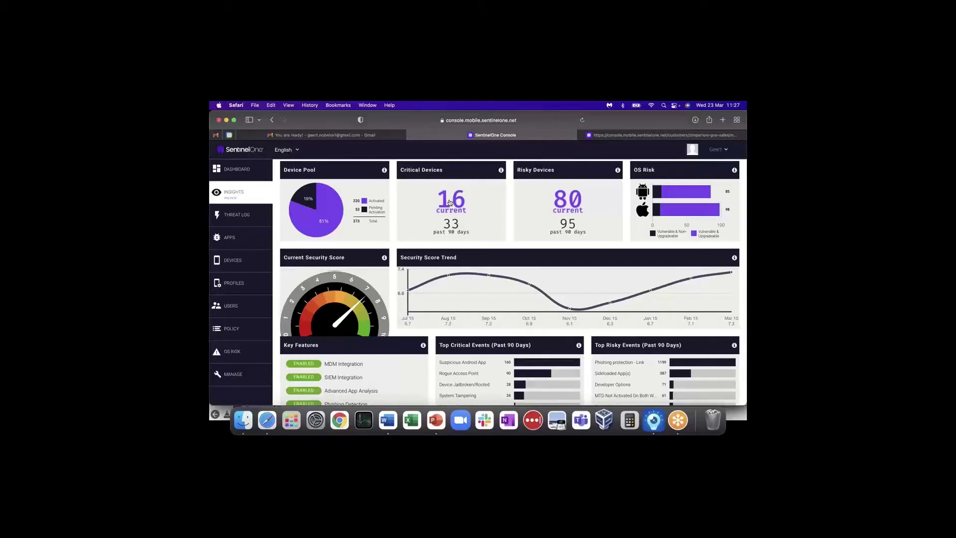
pyautogui.click(450, 202)
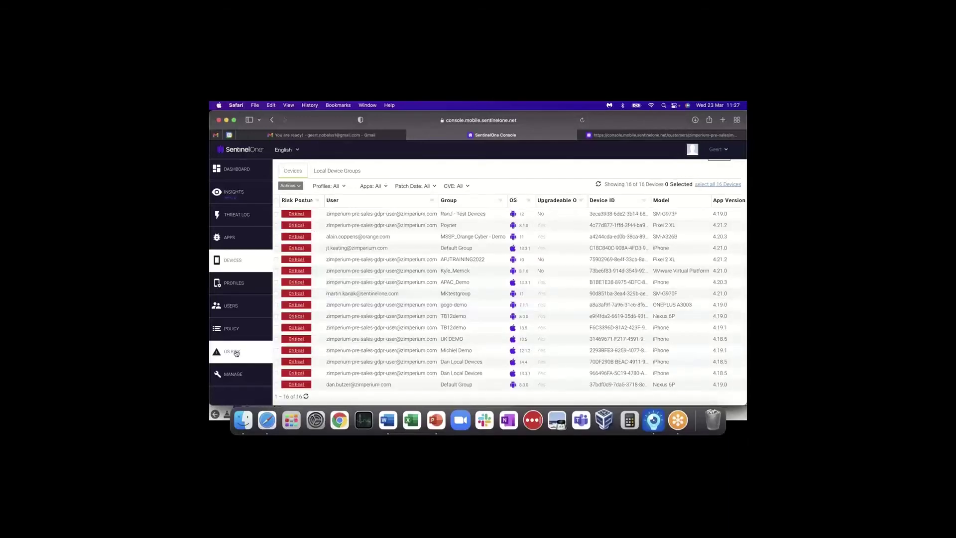
# - Check the OS risk overview and upgradeable devices, then open the full 230-threat log
pyautogui.click(237, 353)
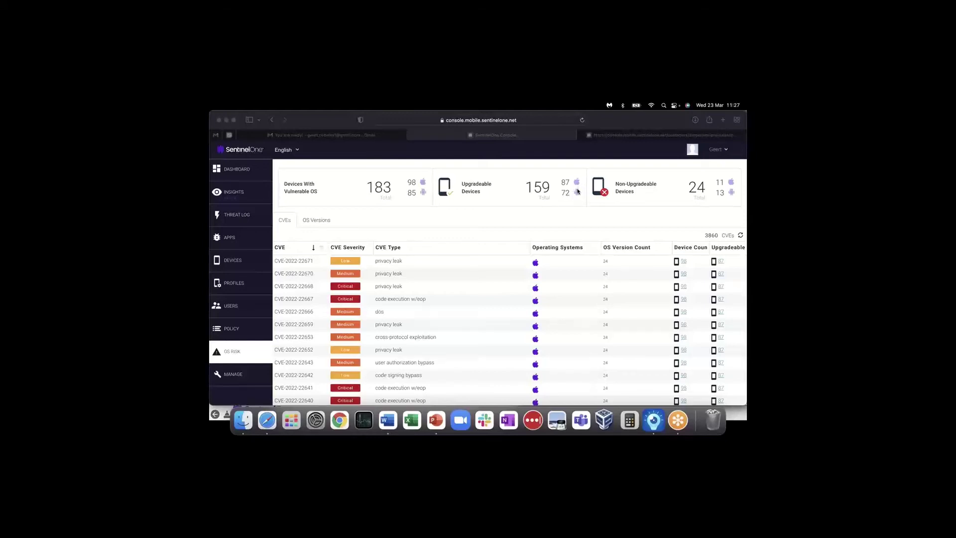
pyautogui.click(577, 194)
pyautogui.click(577, 193)
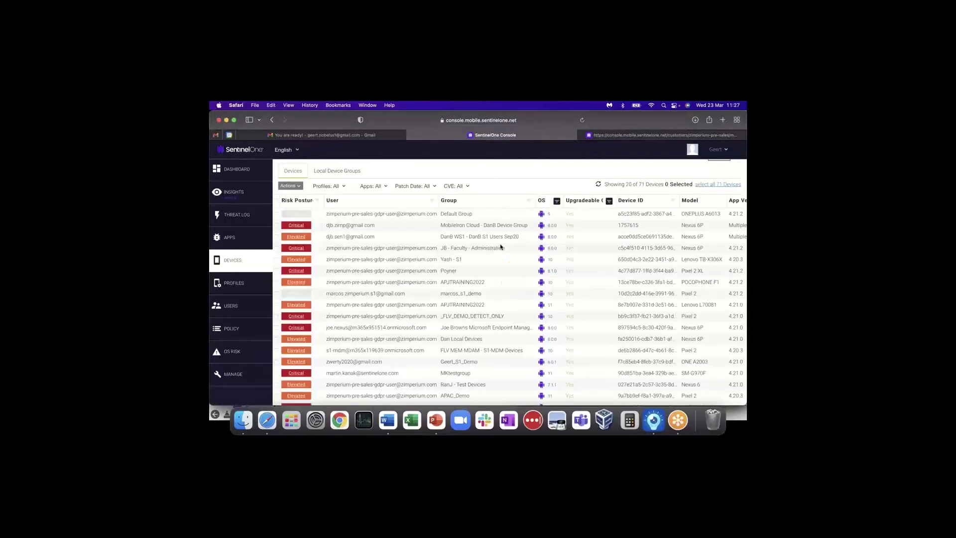
pyautogui.click(238, 196)
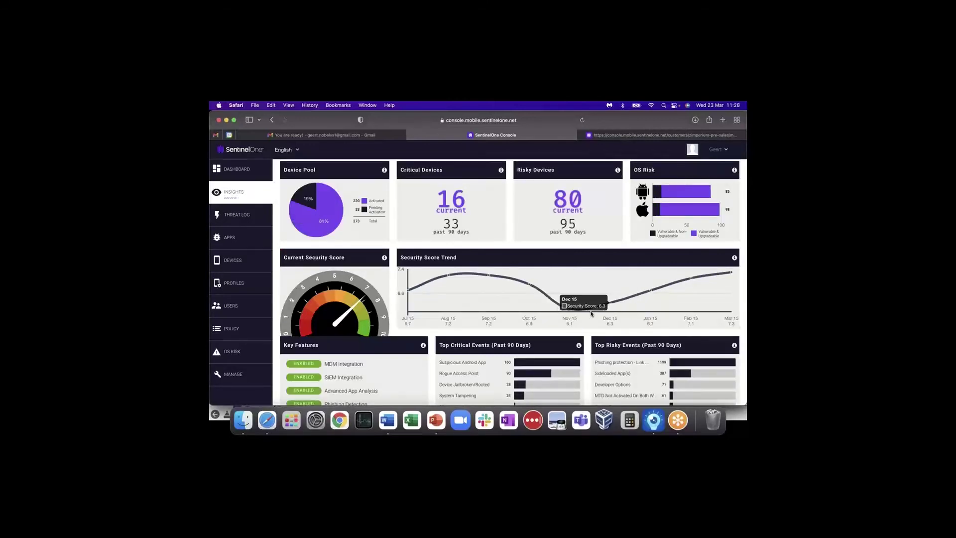
pyautogui.click(234, 216)
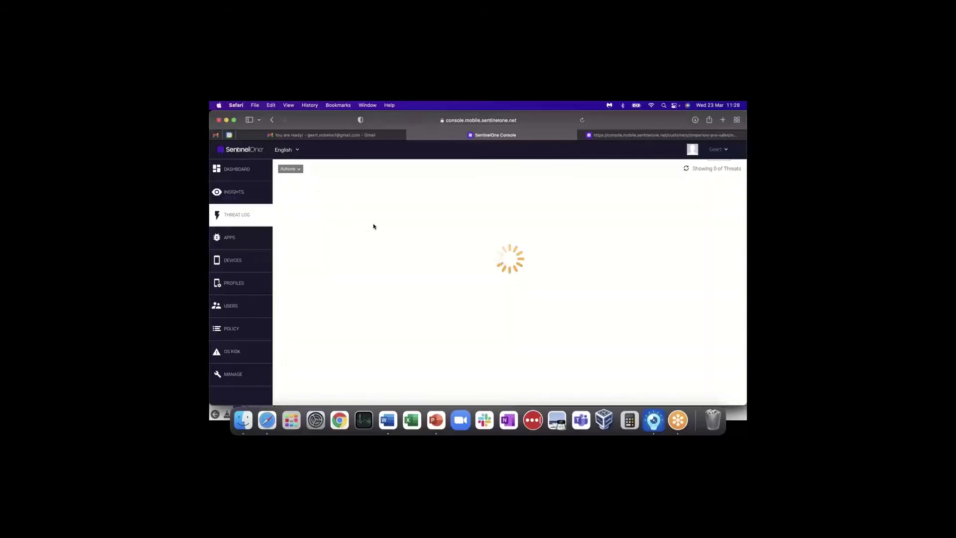